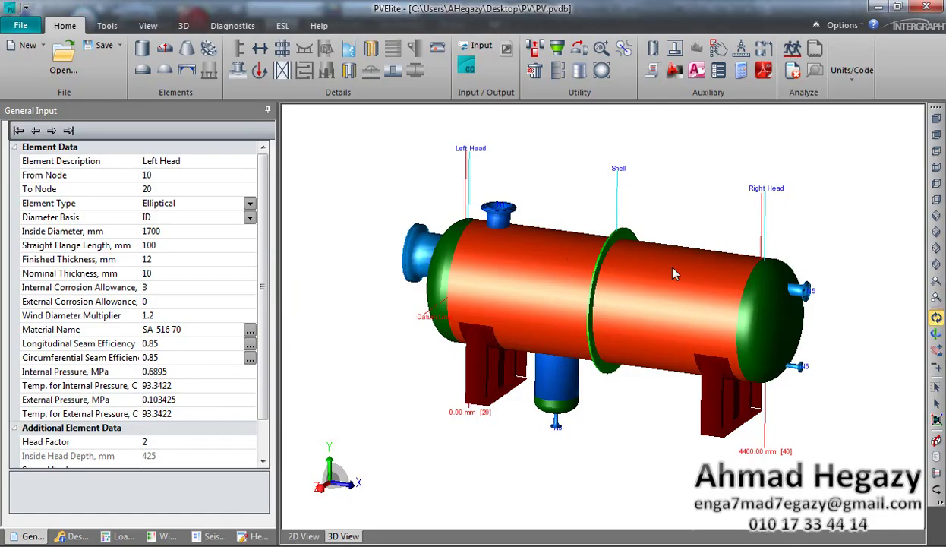
Step: Switch from PV Elite to Autodesk Inventor and open the 3D Pressure Vessel Design Software assembly
click(677, 301)
drag(678, 302, 714, 367)
key(alt+Tab)
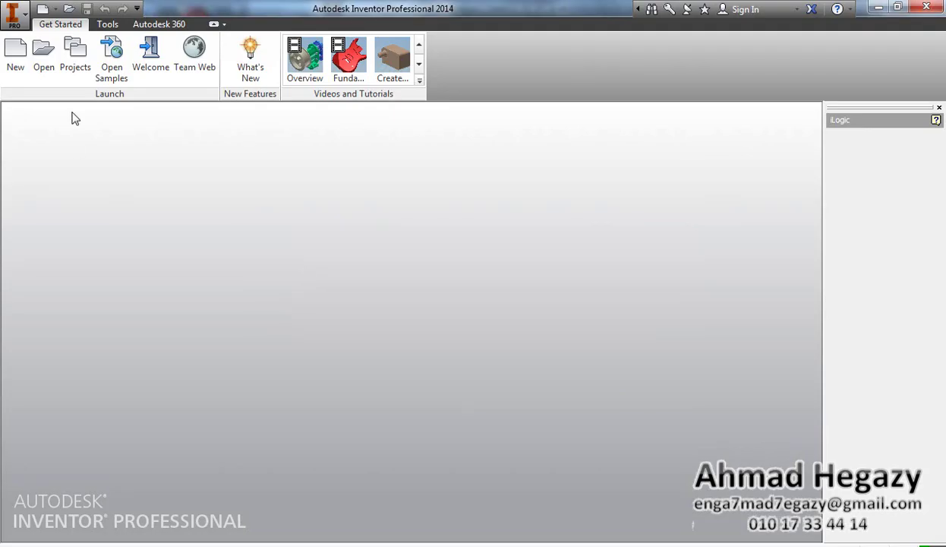
click(43, 67)
double_click(436, 171)
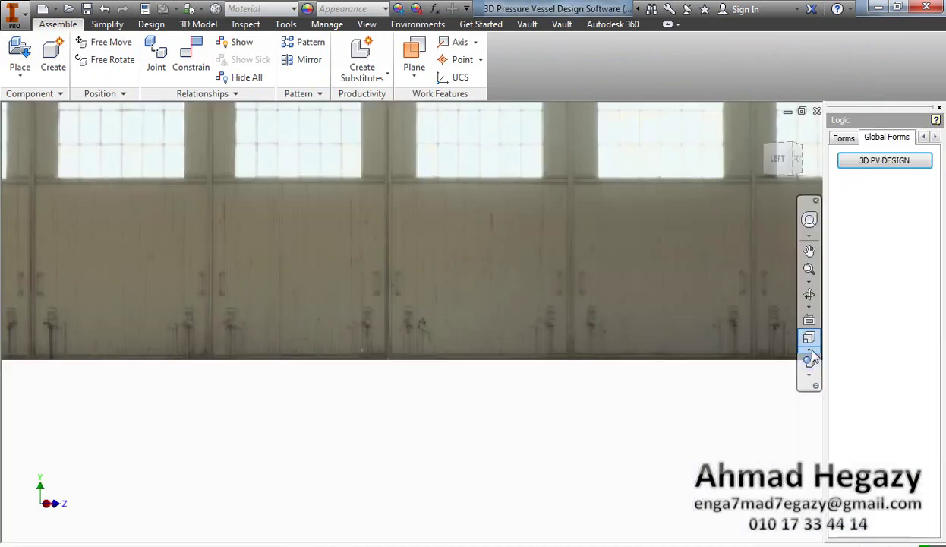
Step: Display the assembly in perspective projection and open the 3D PV DESIGN form
click(809, 359)
click(768, 379)
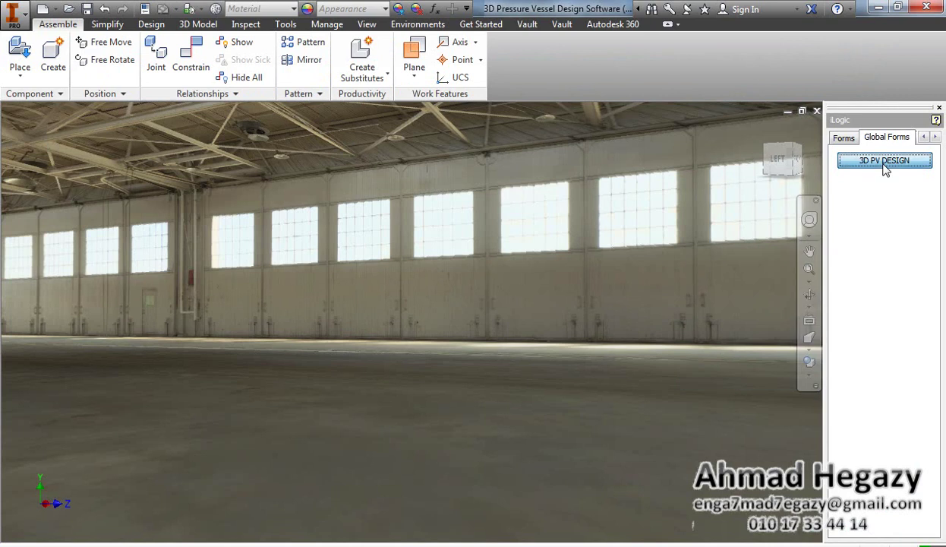
click(884, 168)
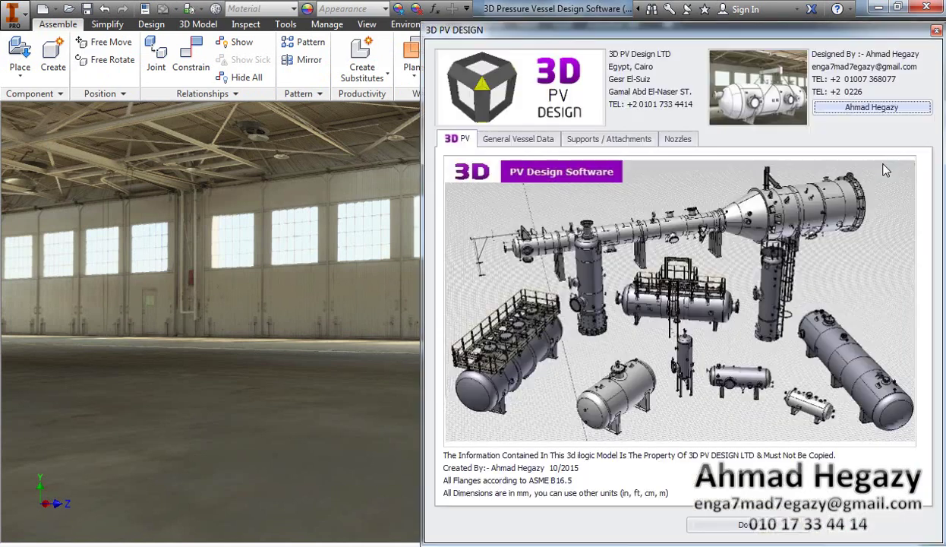
Step: In the general vessel data, set the vessel inner diameter to 1700 mm and the tan-to-tan length to 4500 mm
click(538, 143)
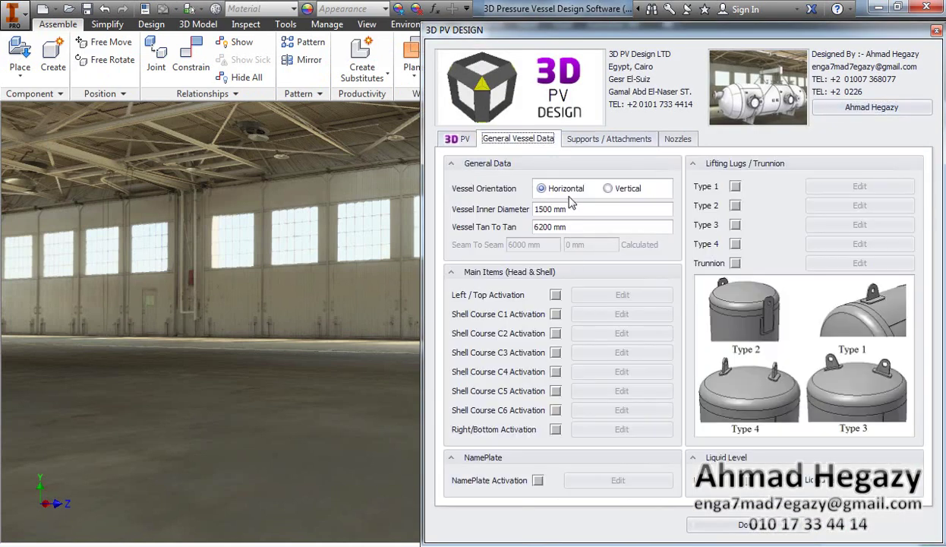
drag(541, 213, 510, 216)
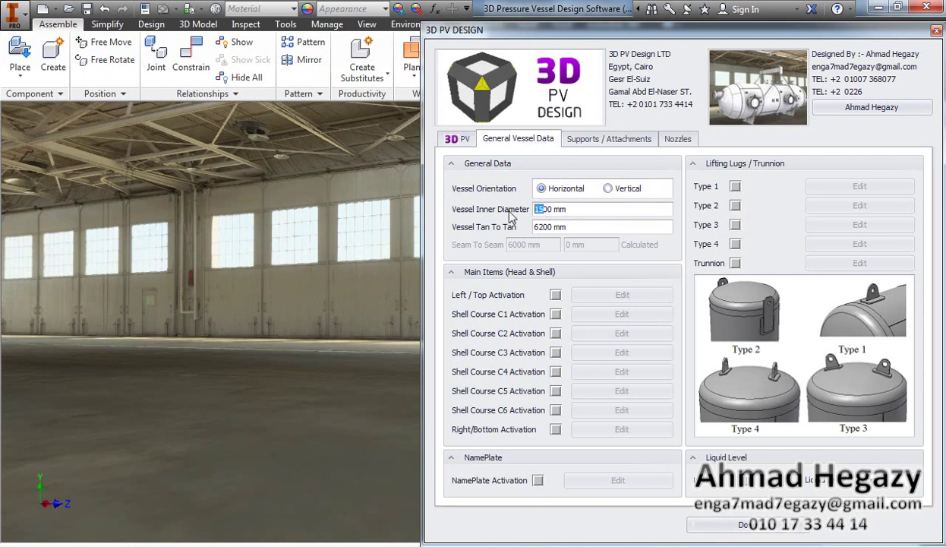
text(17)
key(Tab)
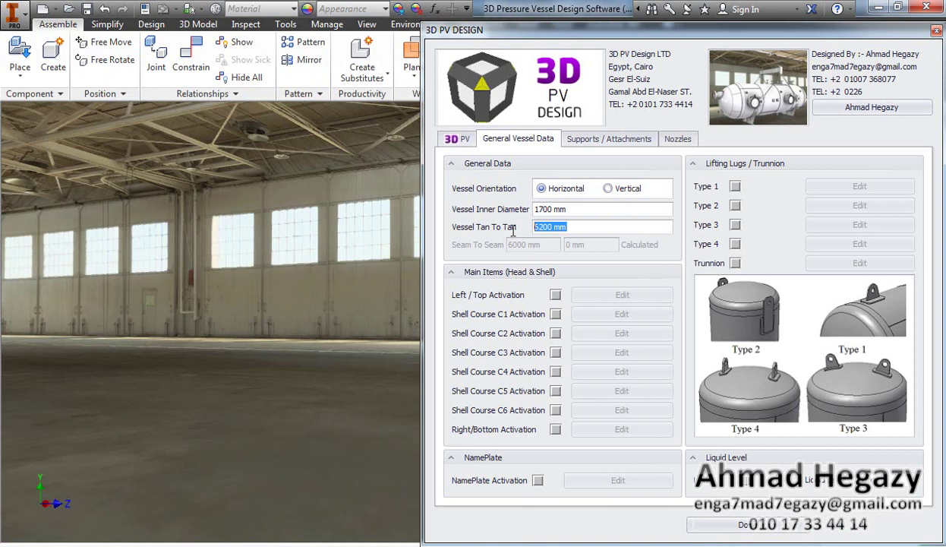
text(4500)
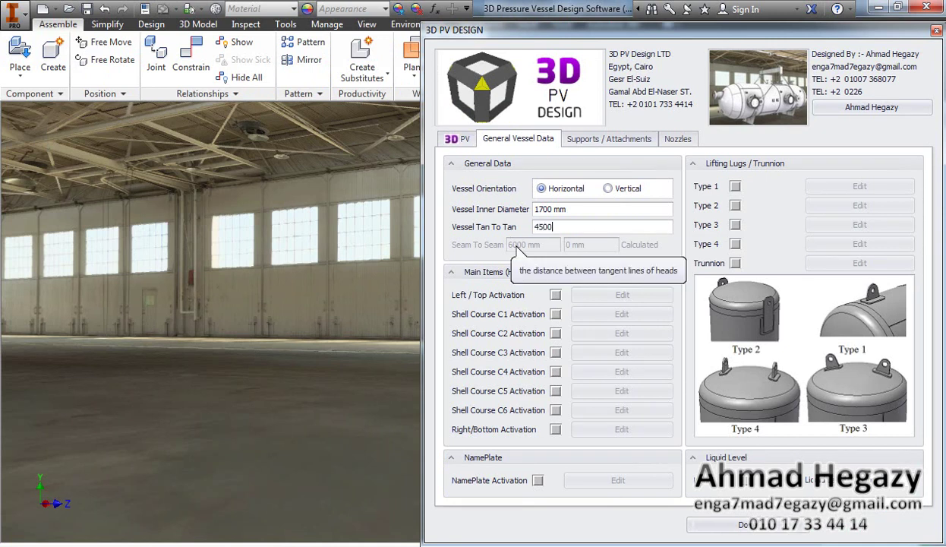
key(Tab)
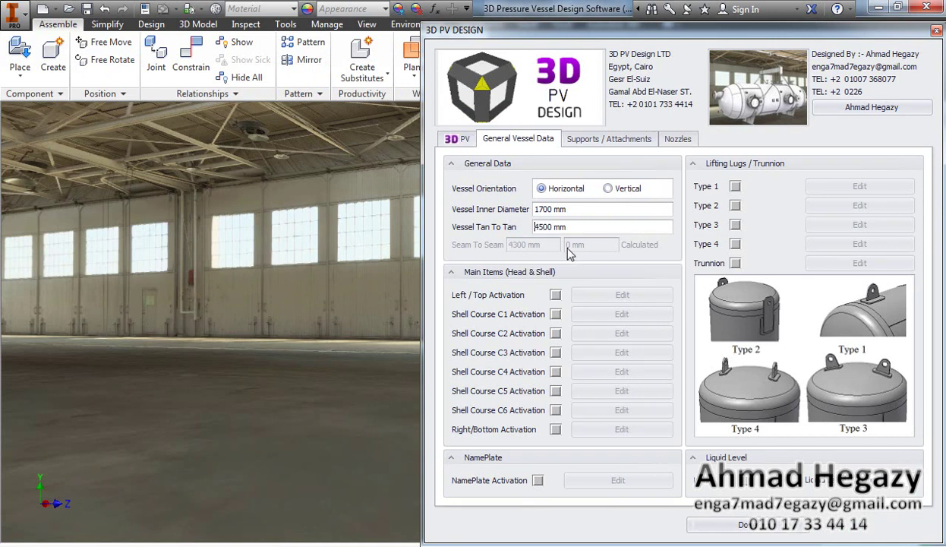
Step: Activate the left head and accept it as an ellipsoidal head with 12 mm thickness, 10 mm M.A.F. and 100 mm S.F
click(556, 296)
click(622, 296)
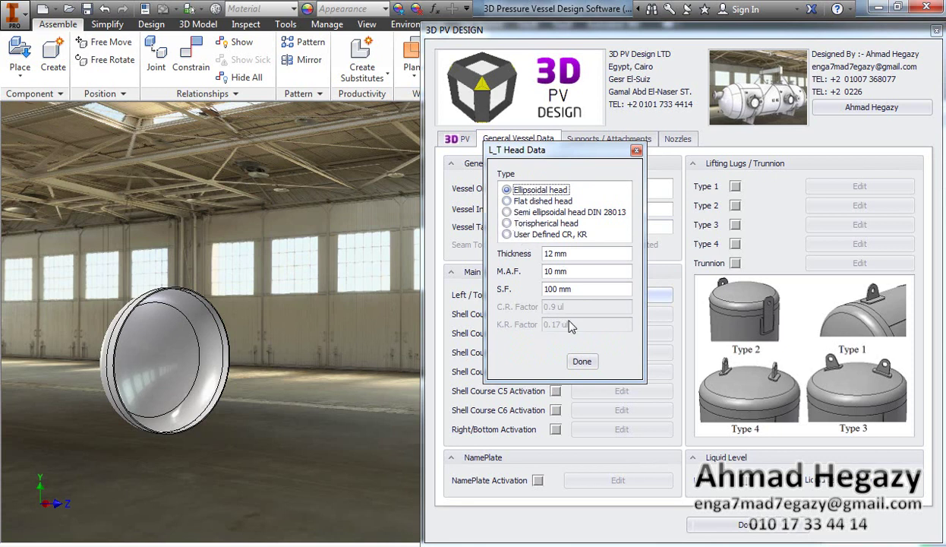
click(585, 365)
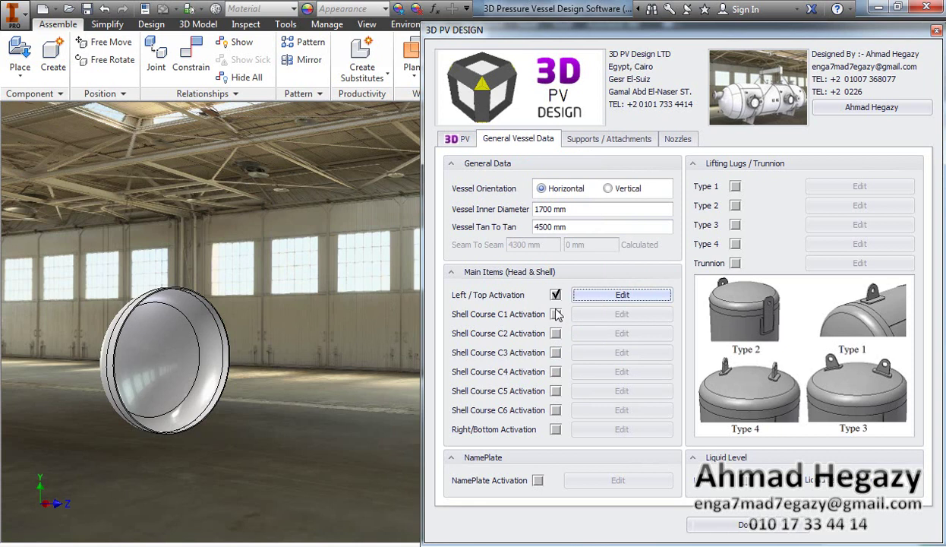
Step: Activate shell course C1 and set its length to 2000 mm, keeping 12 mm thickness and a 45 deg L.W.L. angle
click(554, 314)
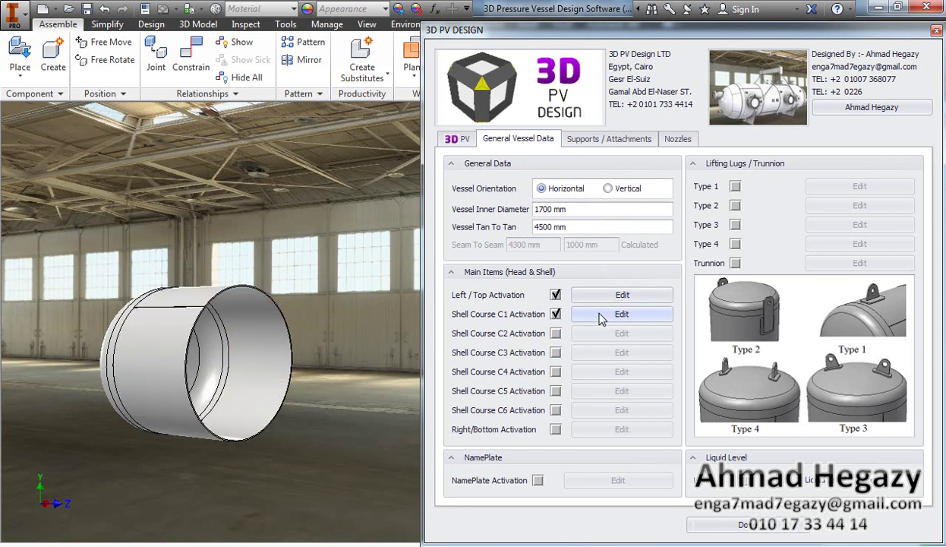
click(601, 317)
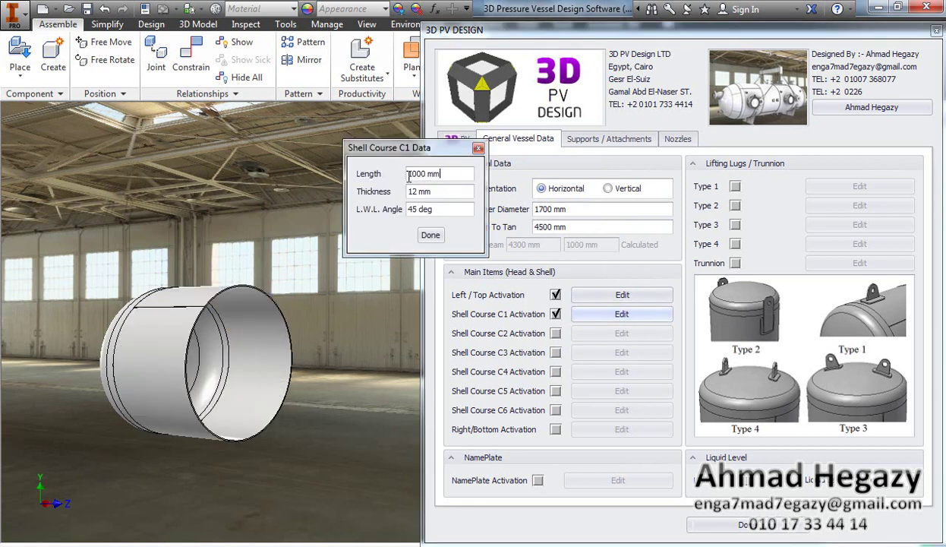
text(2000)
click(434, 192)
click(411, 210)
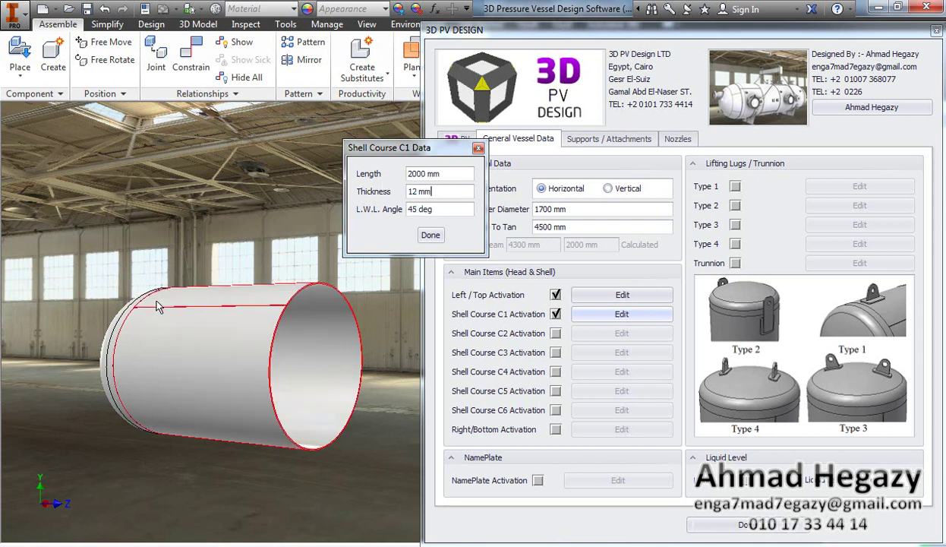
click(430, 236)
Step: Activate shell course C2 and set its length to 2300 mm, keeping 12 mm thickness and a 315 deg L.W.L. angle
click(556, 333)
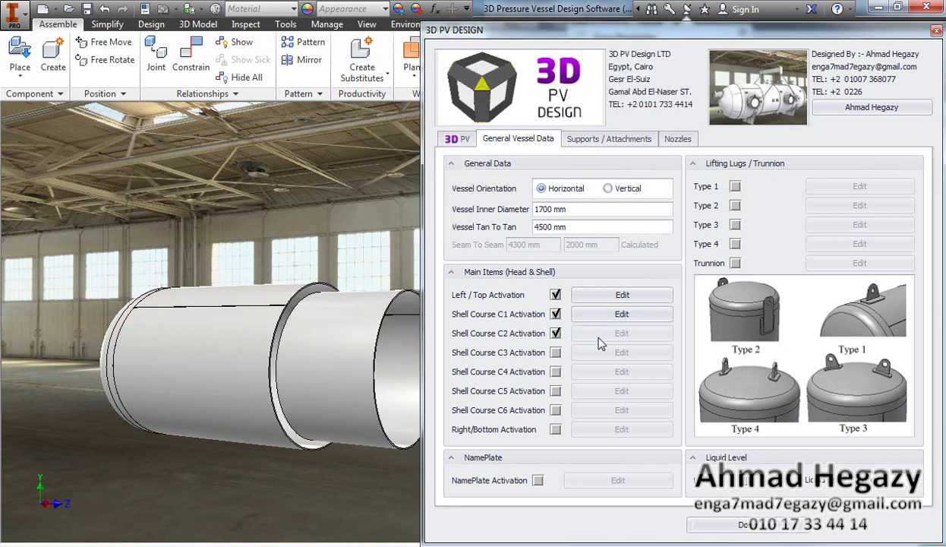
click(602, 333)
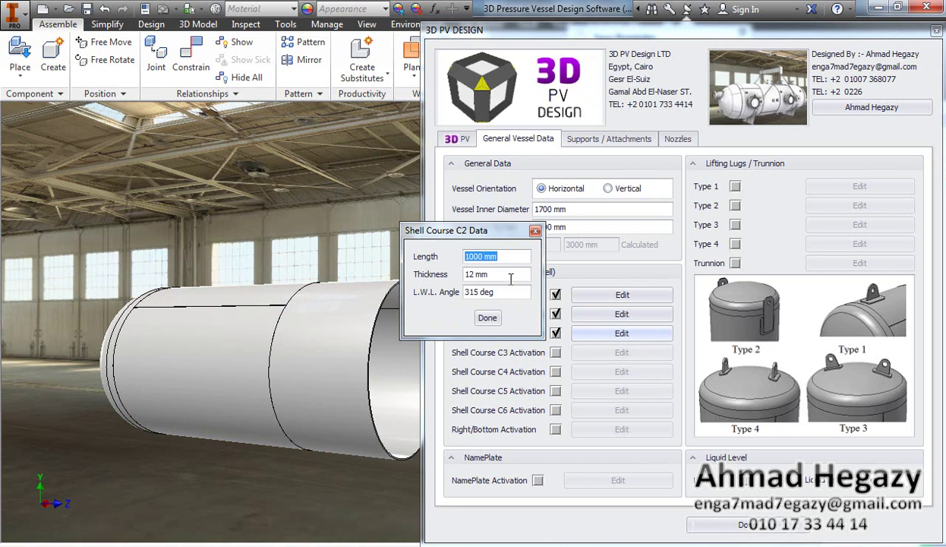
text(2300)
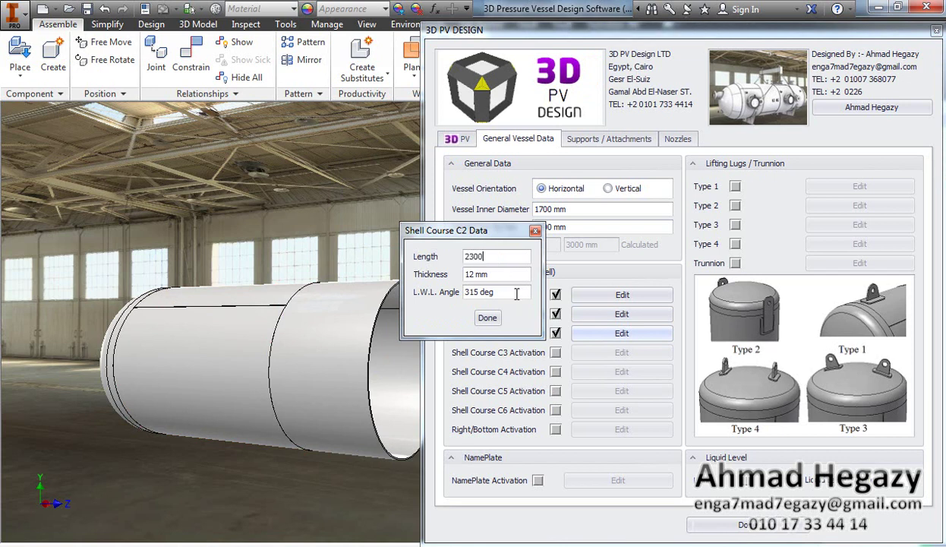
click(488, 319)
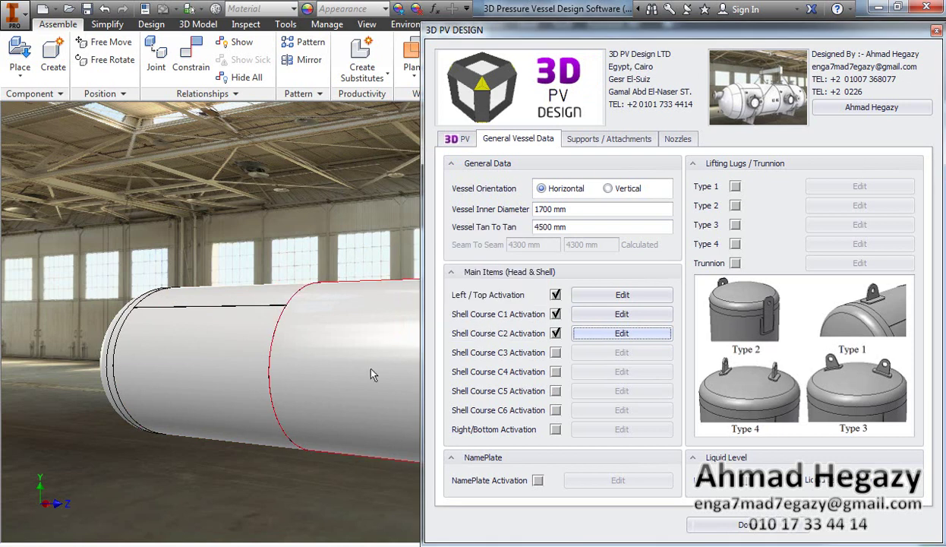
middle_drag(328, 345, 238, 321)
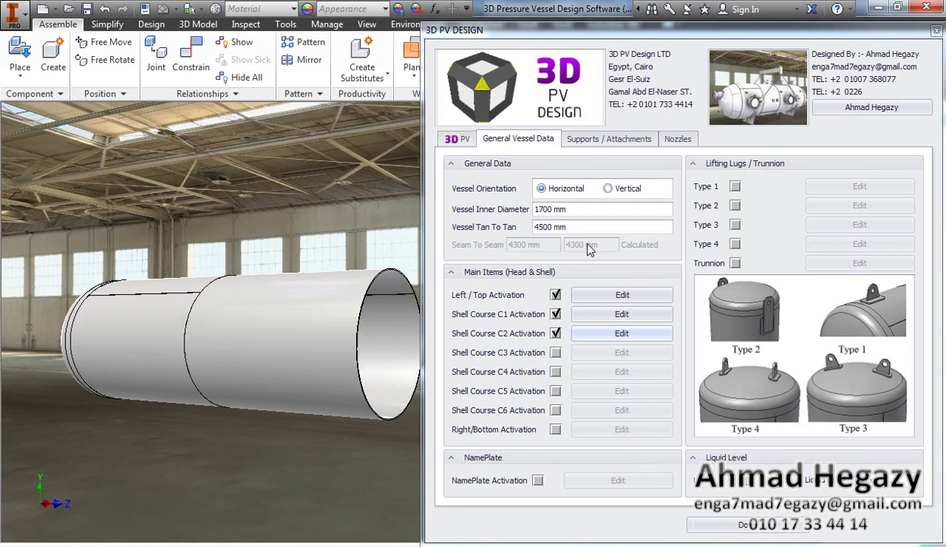
Step: Activate the right head and accept it as an ellipsoidal head with 12 mm thickness, 10 mm M.A.F. and 100 mm S.F
click(556, 429)
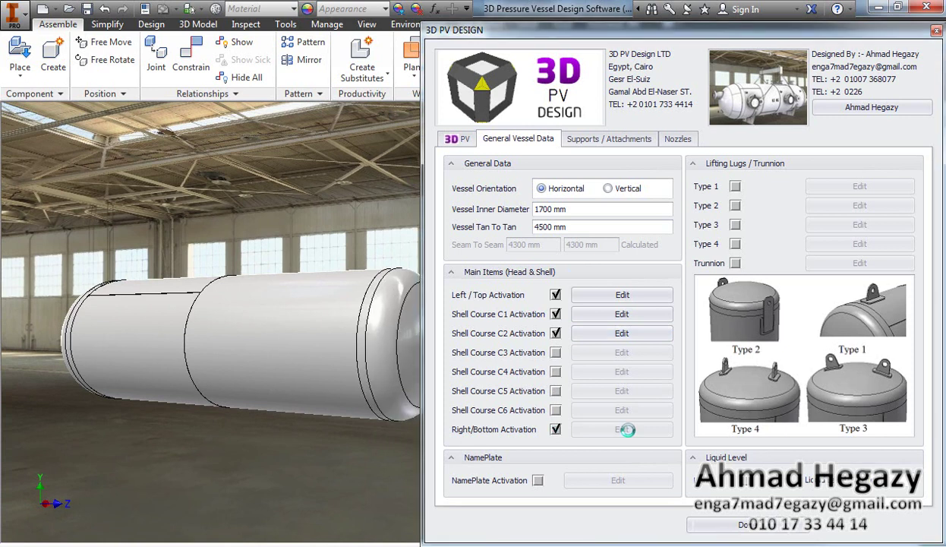
click(627, 429)
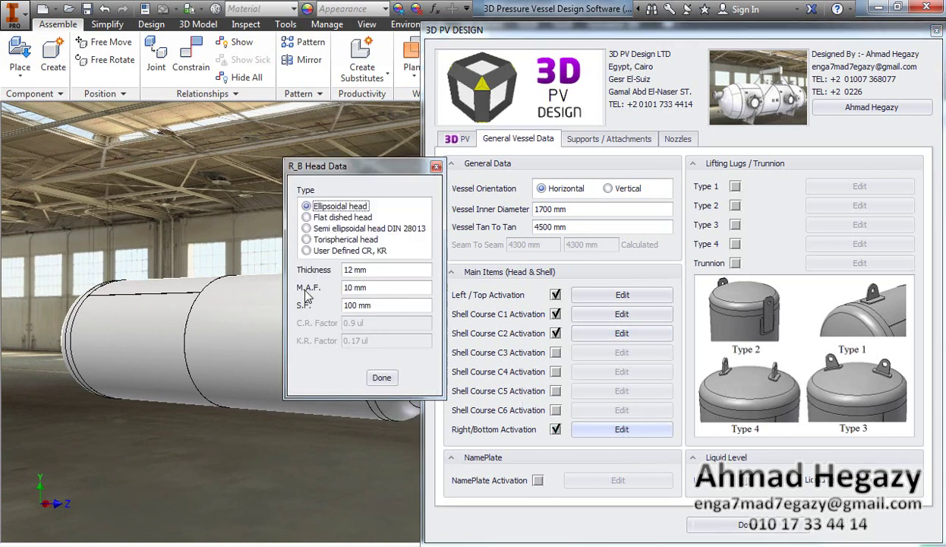
click(381, 377)
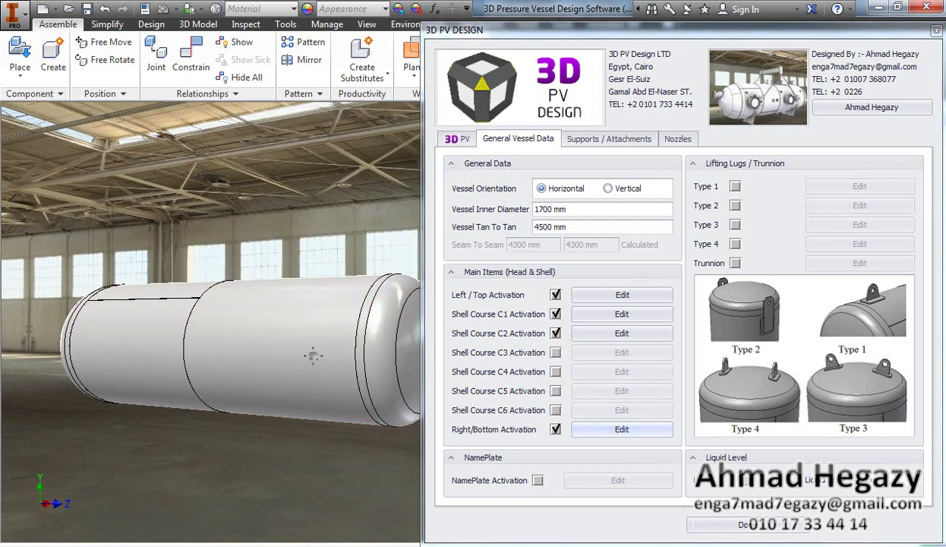
Step: Activate the nameplate and open its data form clear of the vessel model
click(537, 479)
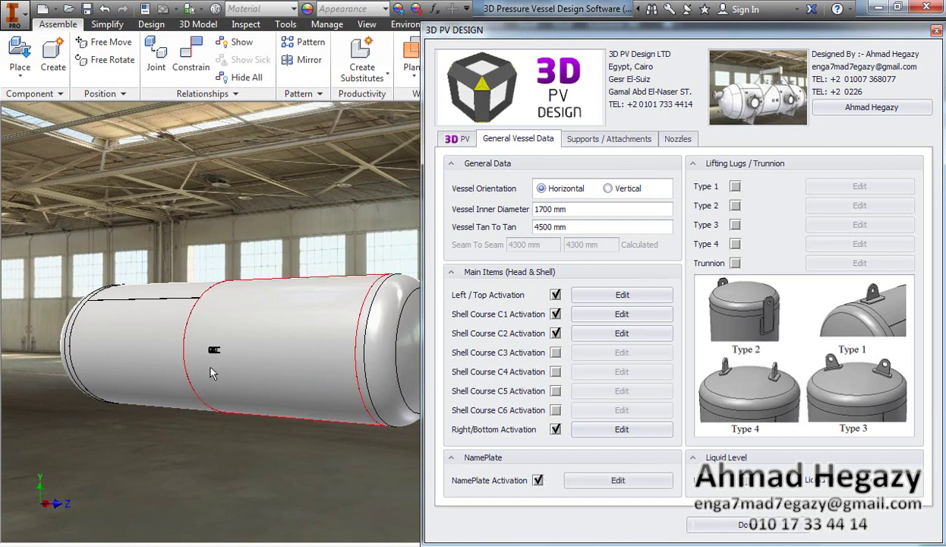
click(615, 481)
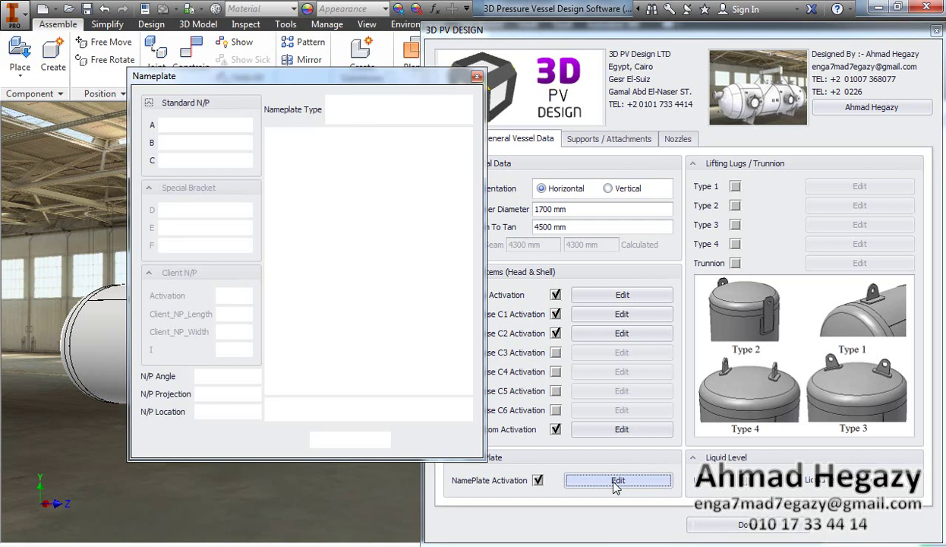
drag(362, 83, 689, 99)
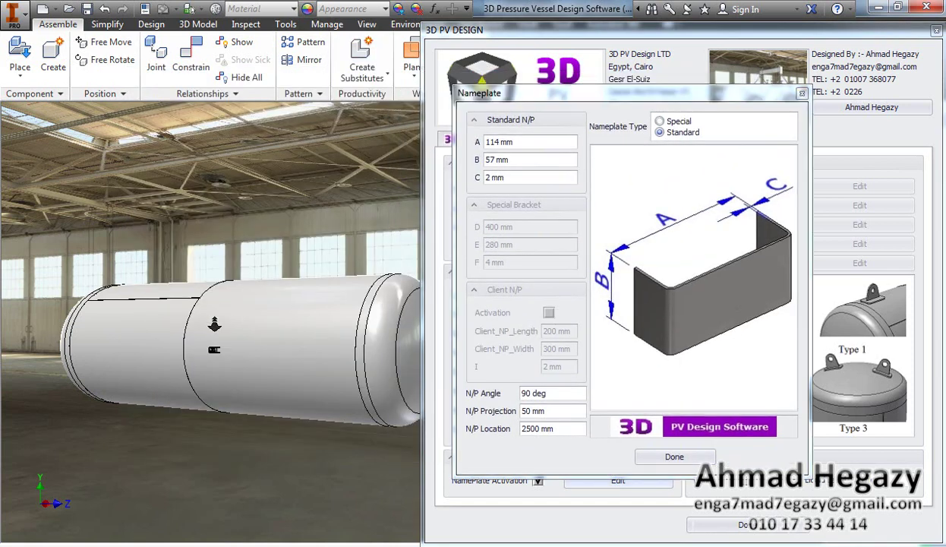
Step: Change the nameplate type to Special and activate the client nameplate with 200 mm length, 300 mm width and 2 mm thickness
scroll(210, 381, up, 5)
scroll(210, 381, up, 1)
middle_drag(129, 369, 344, 369)
scroll(265, 391, up, 2)
scroll(265, 392, up, 2)
middle_drag(187, 384, 206, 374)
scroll(206, 323, up, 2)
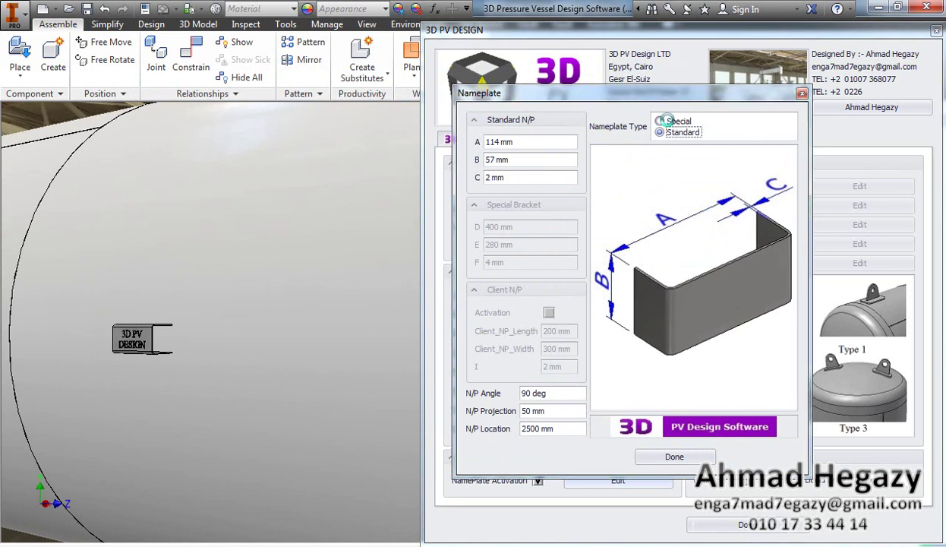
click(660, 121)
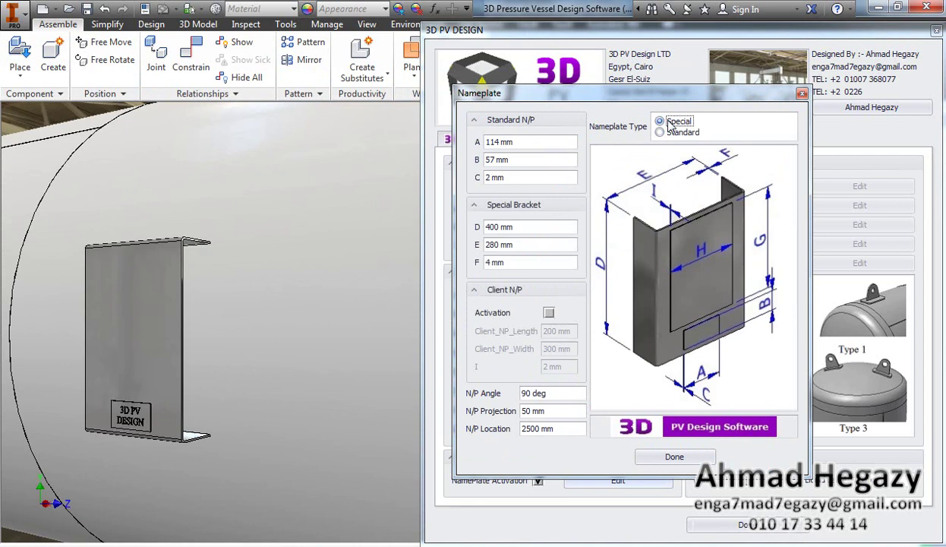
click(549, 311)
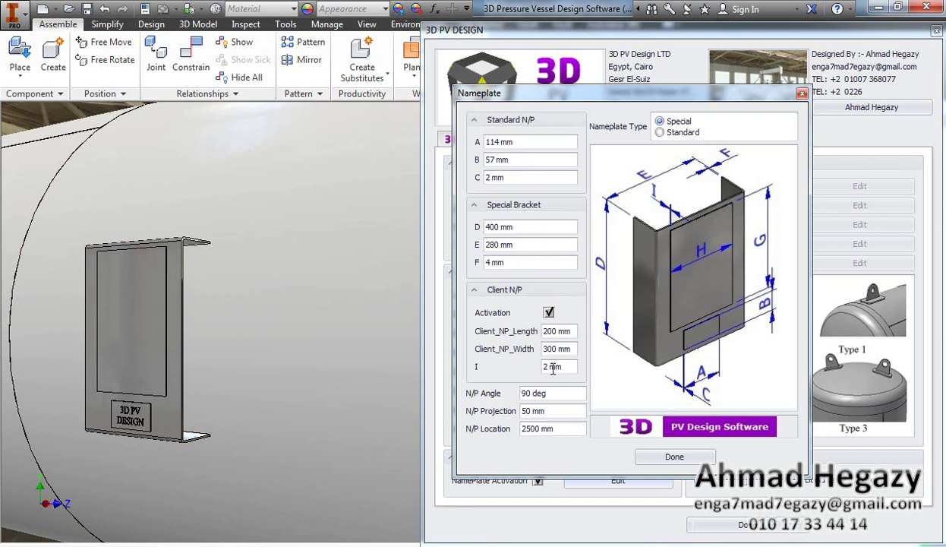
click(654, 454)
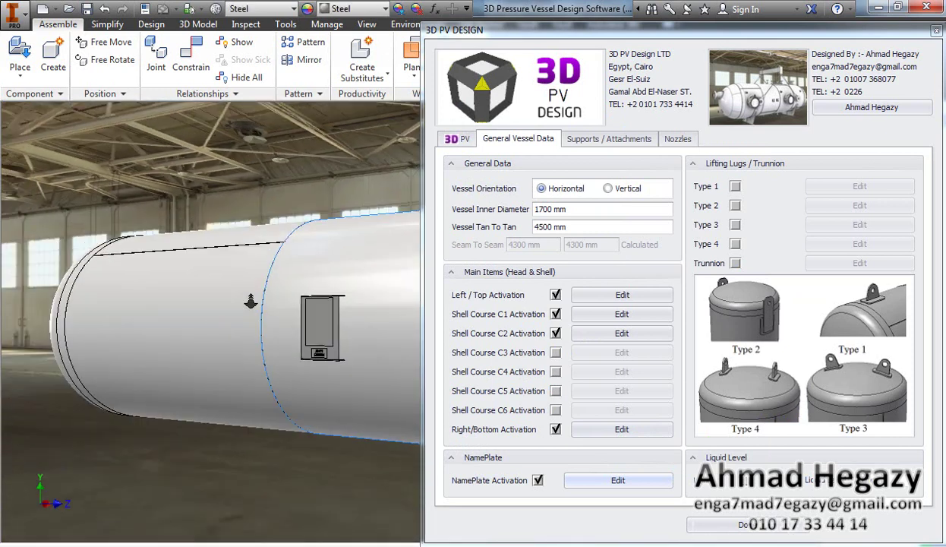
Step: Activate the Type 1 lifting lugs and open their data form clear of the vessel model
scroll(251, 301, up, 1)
middle_drag(329, 322, 268, 329)
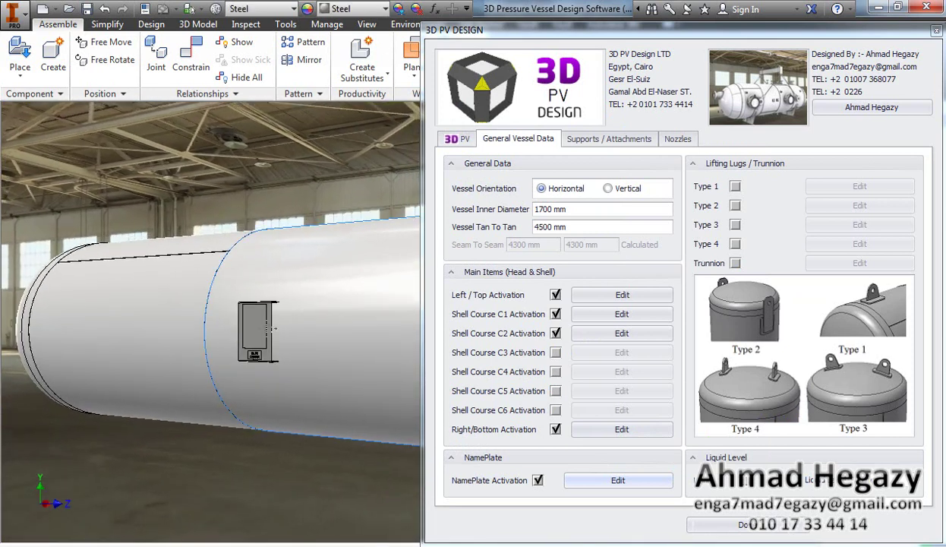
click(306, 199)
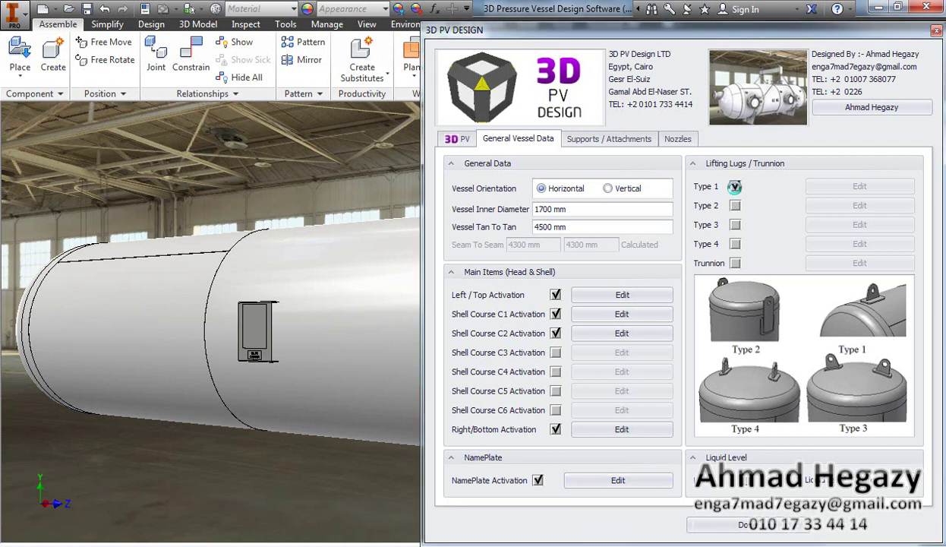
click(734, 186)
click(847, 187)
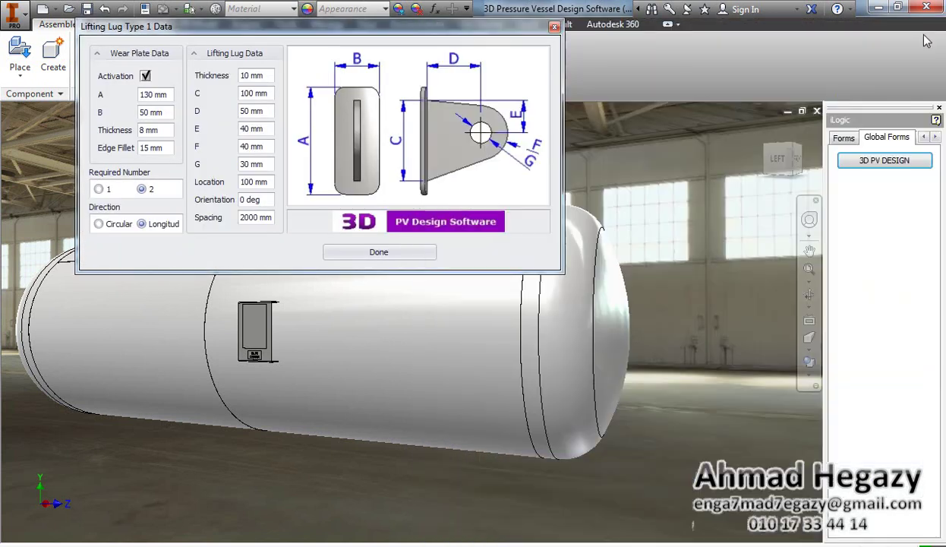
click(902, 32)
drag(381, 36, 643, 96)
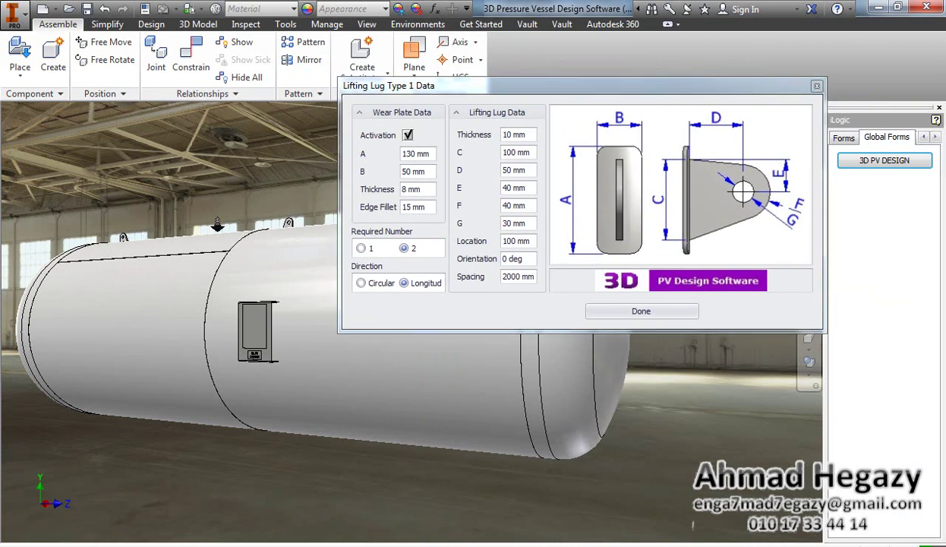
Step: Set the lifting lug wear plate to 250 mm for A and 100 mm for B
key(F4)
middle_drag(165, 333, 262, 418)
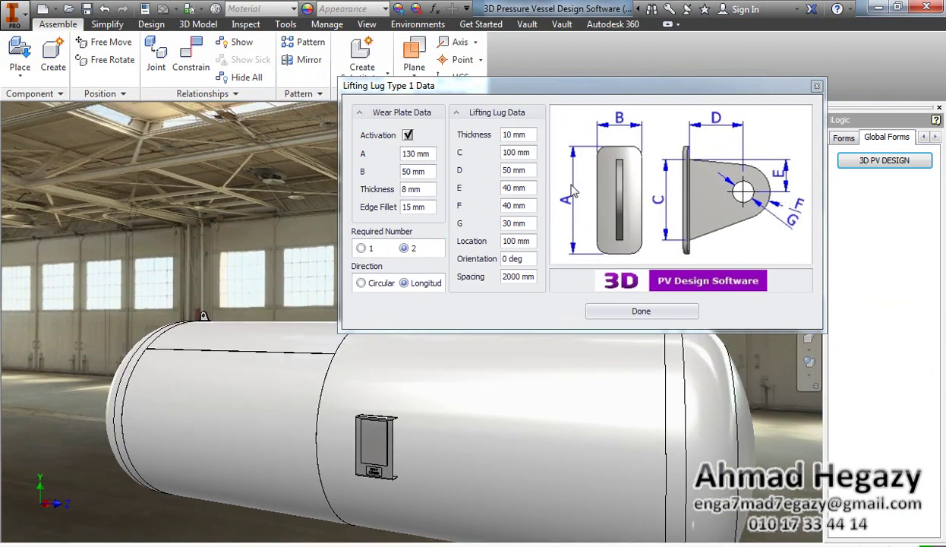
scroll(178, 311, up, 5)
scroll(250, 332, up, 2)
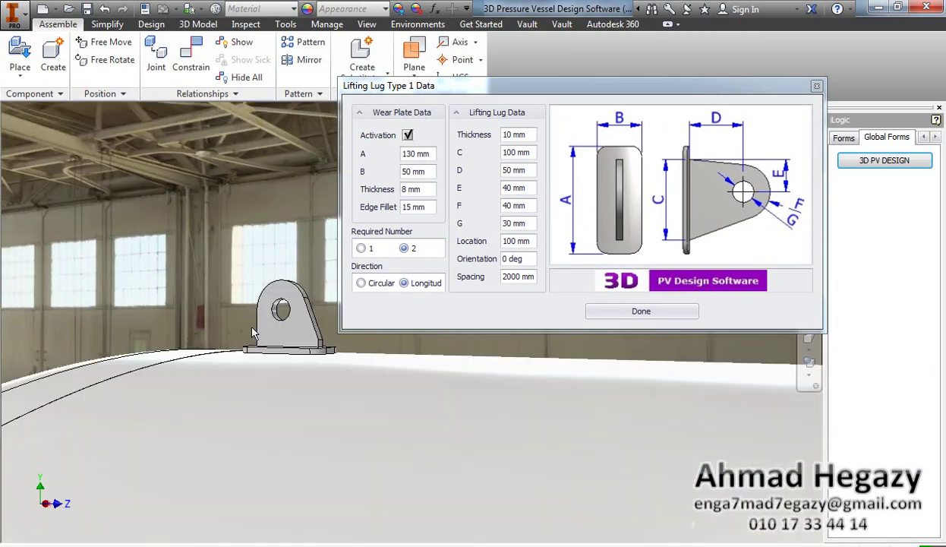
drag(438, 91, 494, 96)
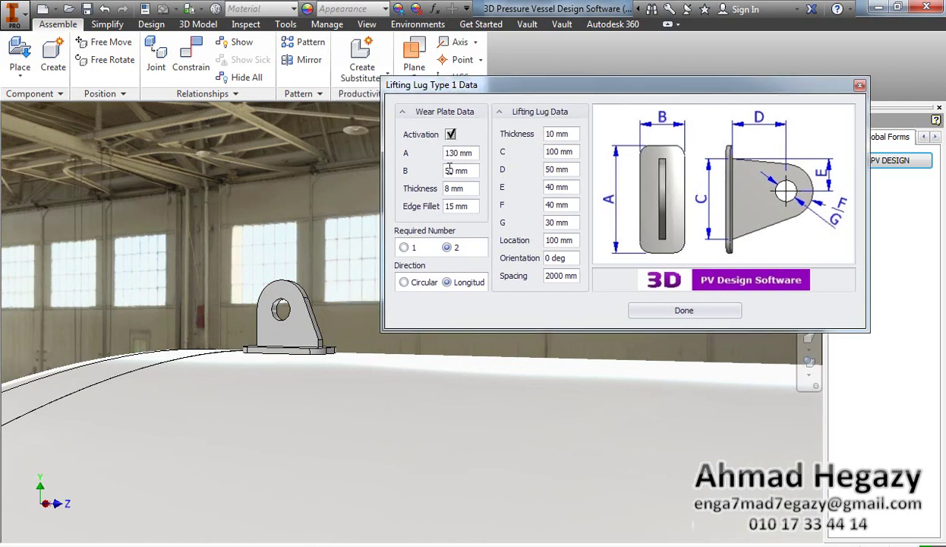
drag(477, 154, 426, 161)
text(250)
click(462, 170)
drag(474, 170, 431, 174)
text(100)
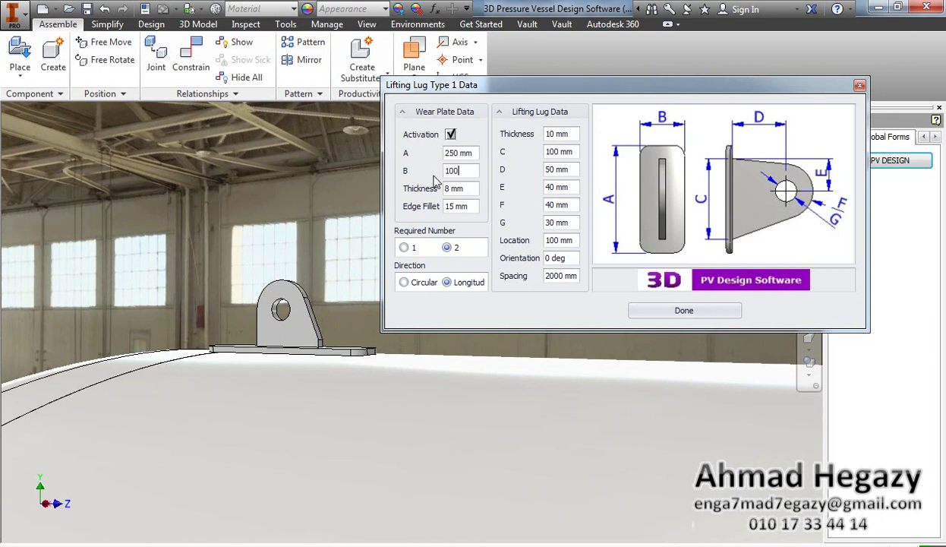
Step: Set the wear plate thickness to 12 mm and its edge fillet to 25 mm
click(453, 188)
drag(474, 188, 424, 189)
text(12)
click(458, 206)
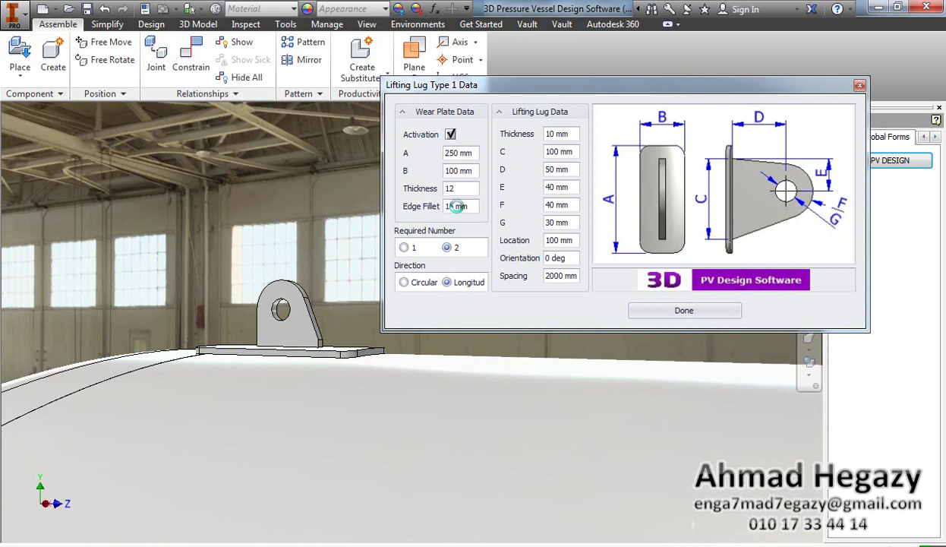
drag(474, 206, 433, 210)
text(25)
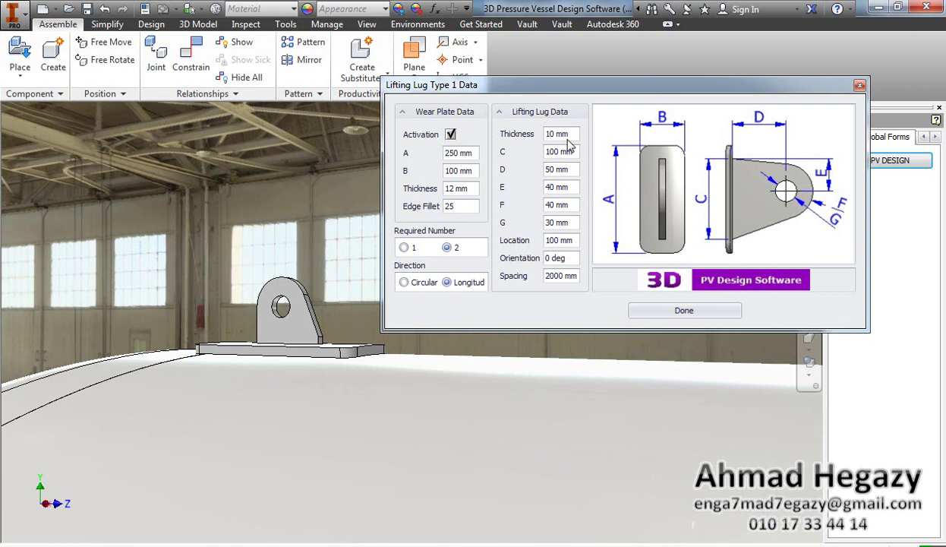
Step: Set the lifting lug thickness to 20 mm, dimension C to 200 mm and dimension D to 100 mm
drag(564, 133, 539, 144)
text(20)
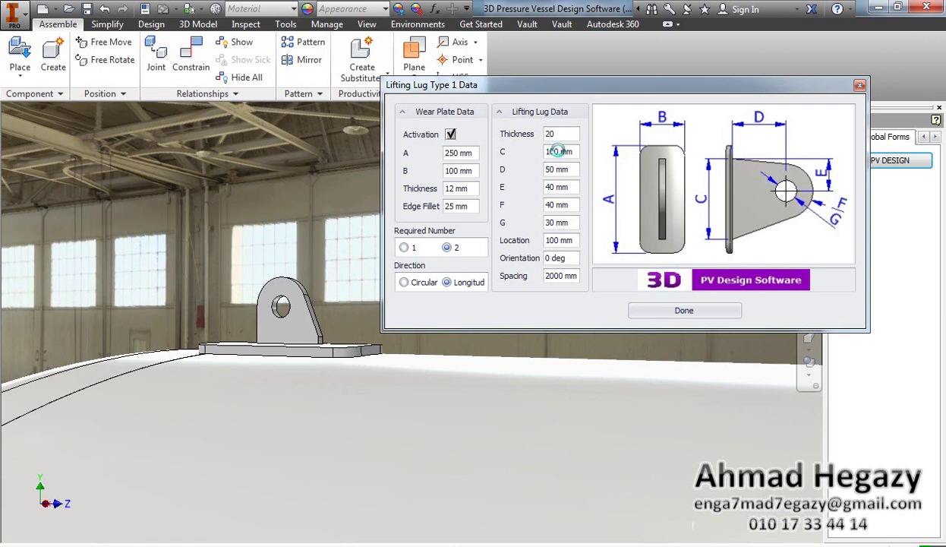
drag(564, 151, 543, 155)
text(200)
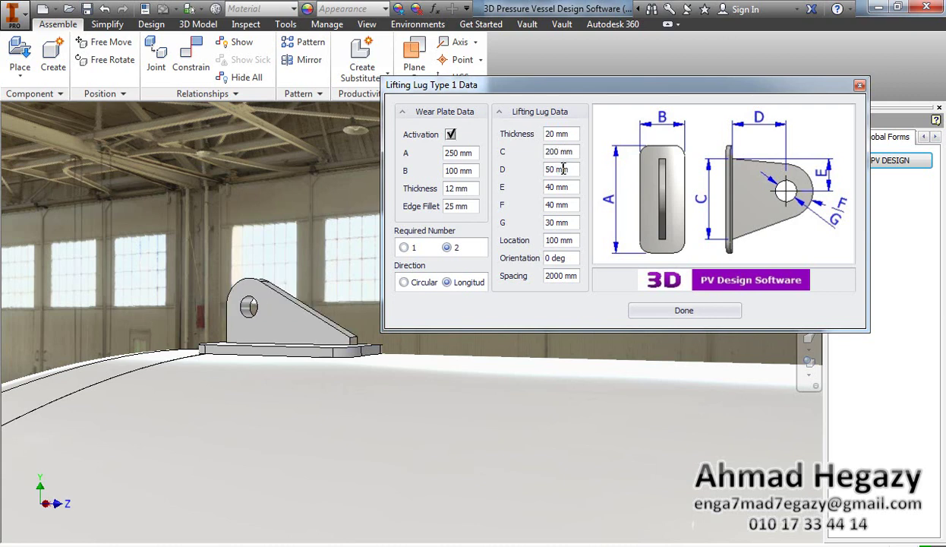
drag(562, 168, 504, 174)
text(100)
Step: Set the lifting lug dimensions E to 100 mm, F to 80 mm and G to 60 mm
drag(574, 187, 534, 188)
text(1)
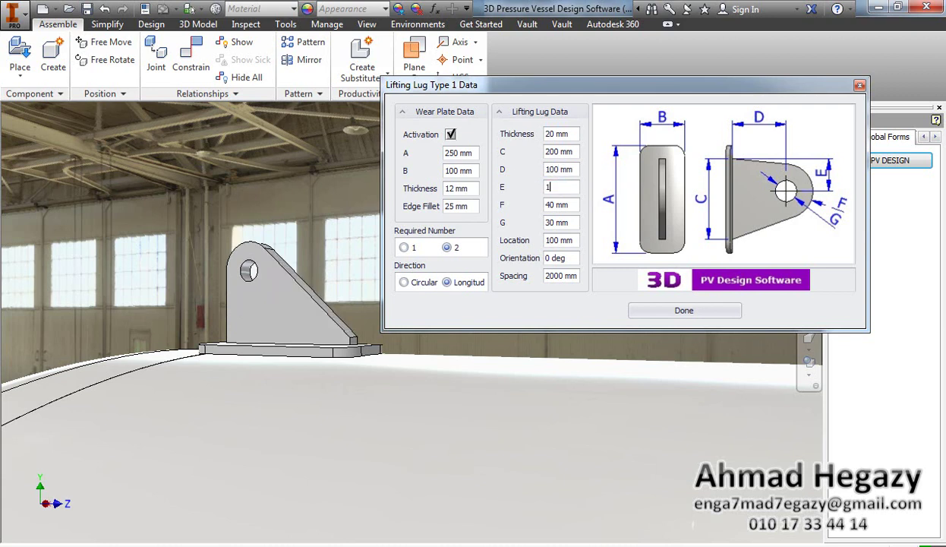
text(00)
key(Tab)
text(8)
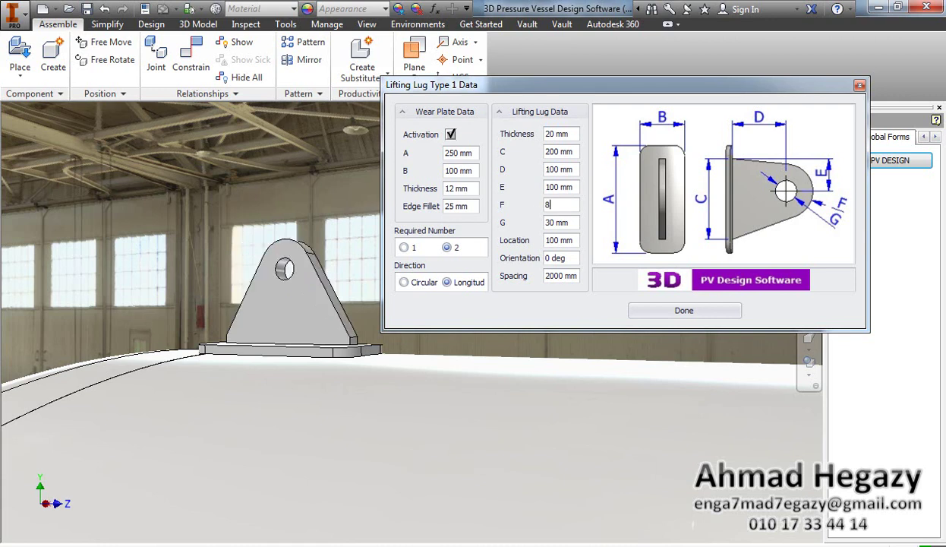
click(567, 225)
drag(570, 222, 504, 223)
text(60)
click(550, 241)
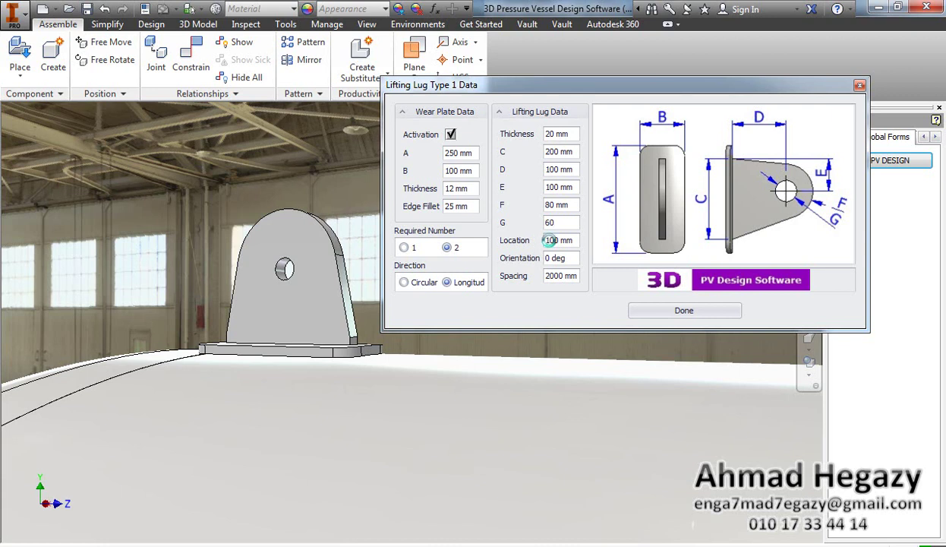
Step: Set the lifting lug location to 30 mm and check both lugs on the vessel
double_click(551, 240)
text(3)
click(555, 258)
scroll(227, 334, down, 5)
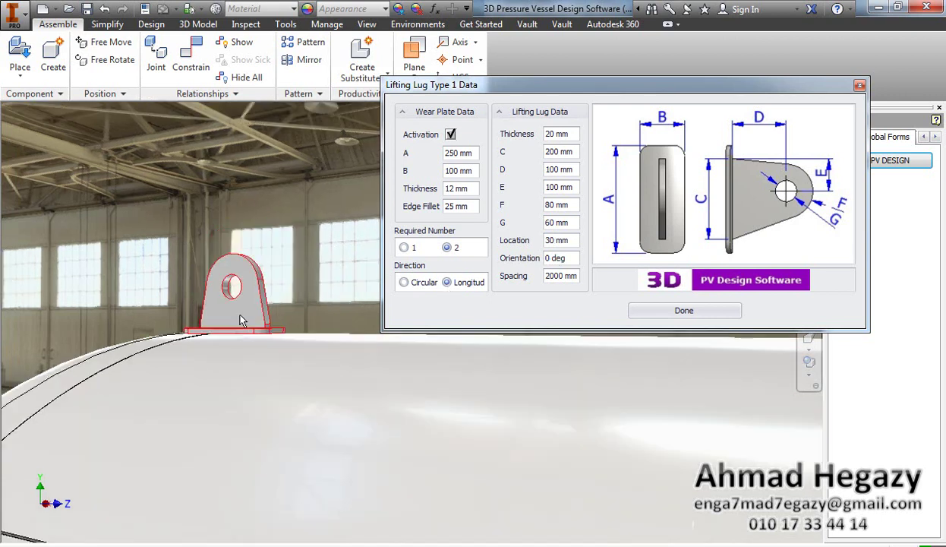
scroll(221, 368, down, 6)
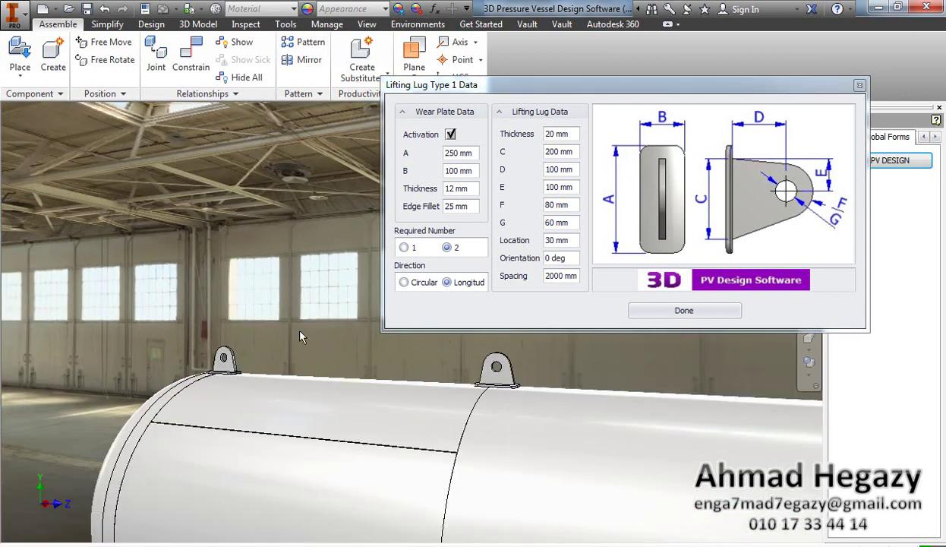
scroll(314, 352, up, 3)
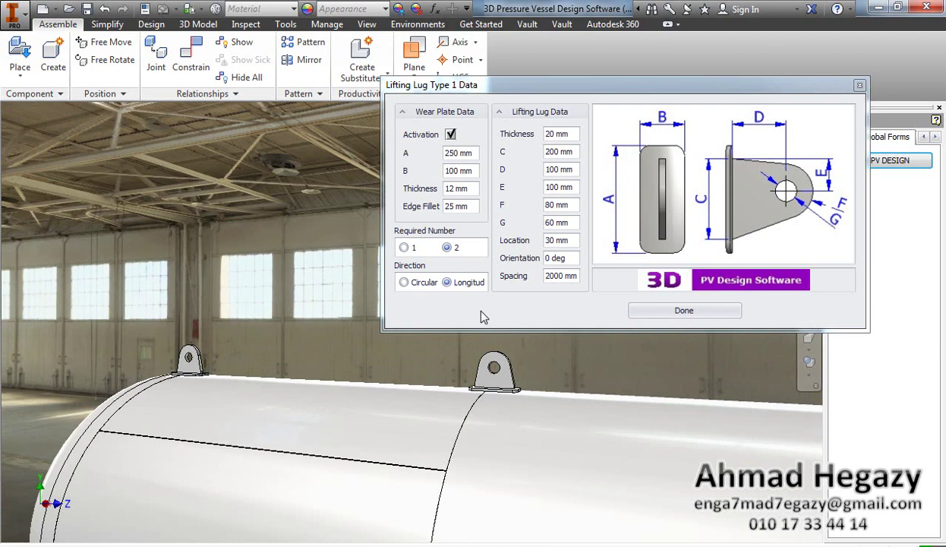
Step: Set the lifting lug location to 350 mm
double_click(561, 275)
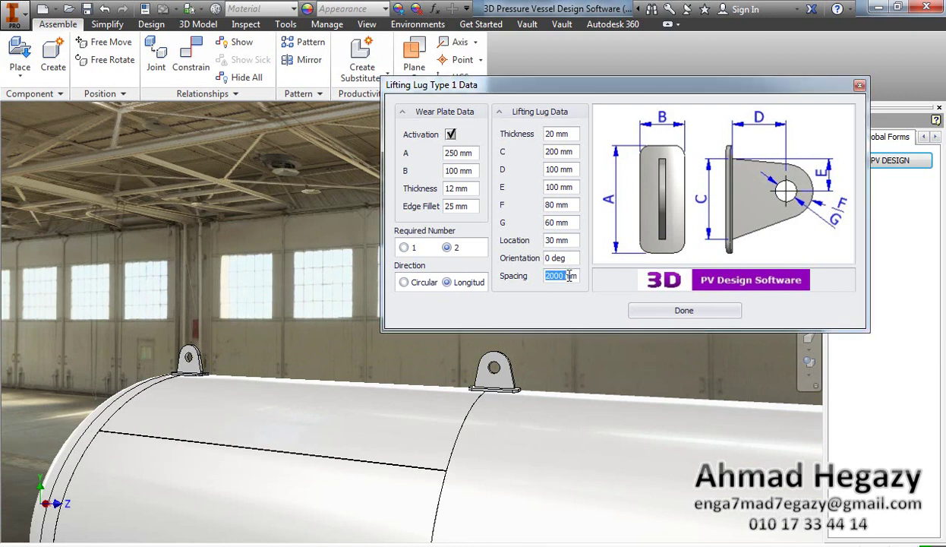
drag(573, 241, 532, 243)
text(350)
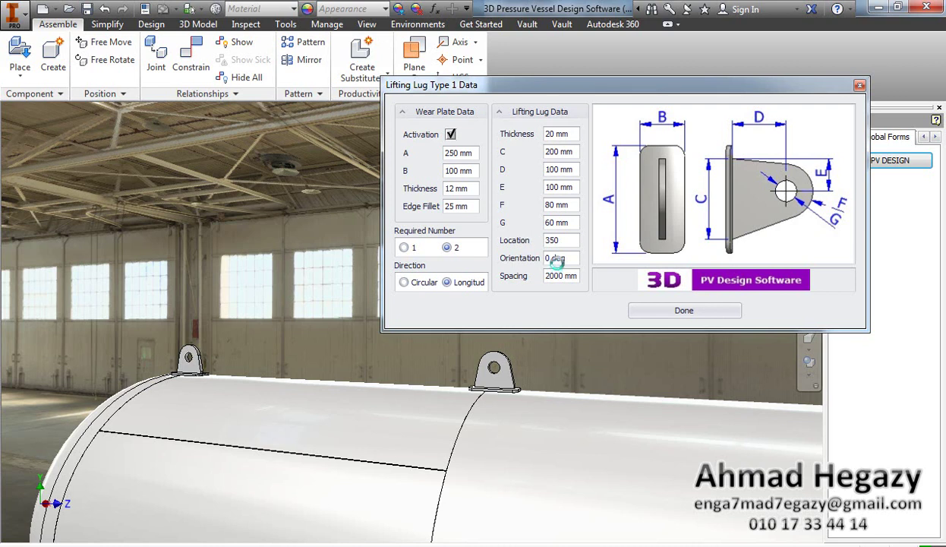
key(Return)
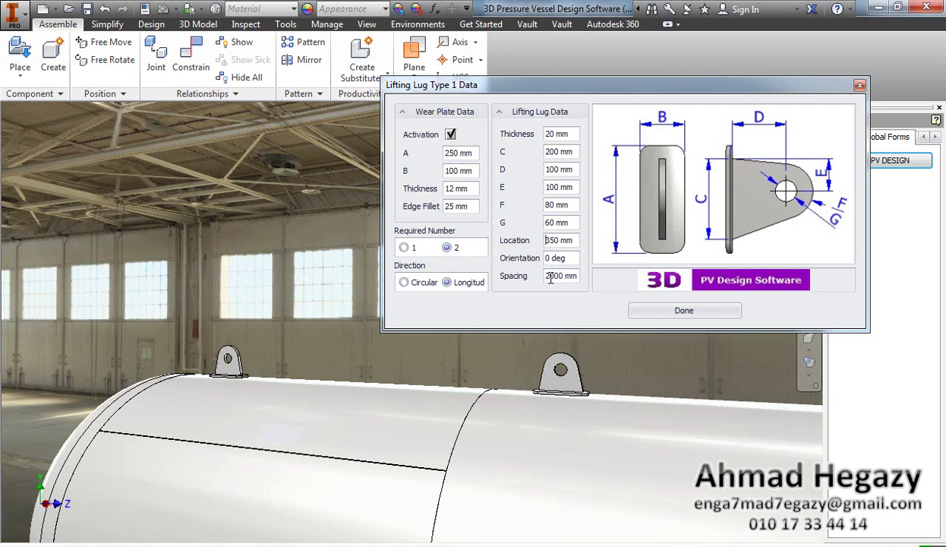
Step: Set the spacing between the two lifting lugs to 3900 mm
drag(555, 279, 538, 283)
text(39)
key(Return)
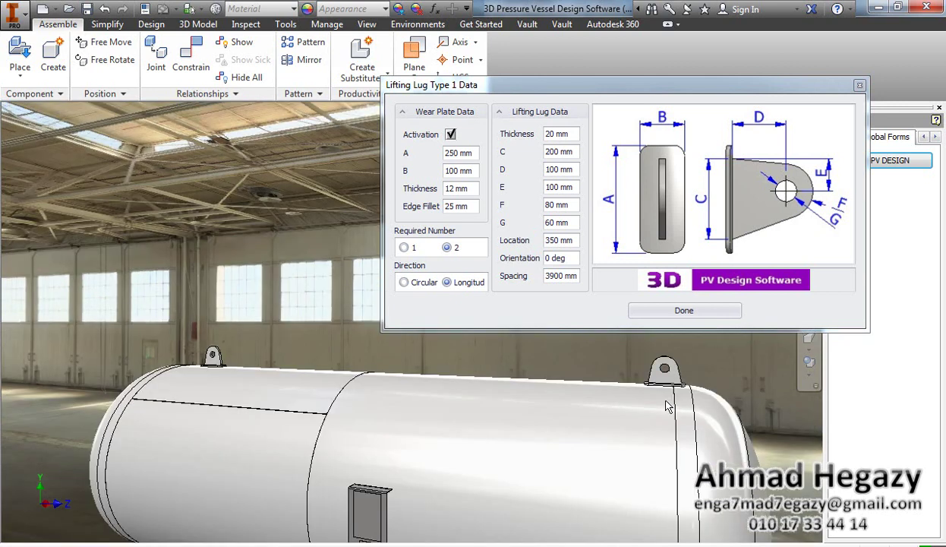
Step: Set the lifting lug spacing to 3600 mm and finish the lug data
click(553, 277)
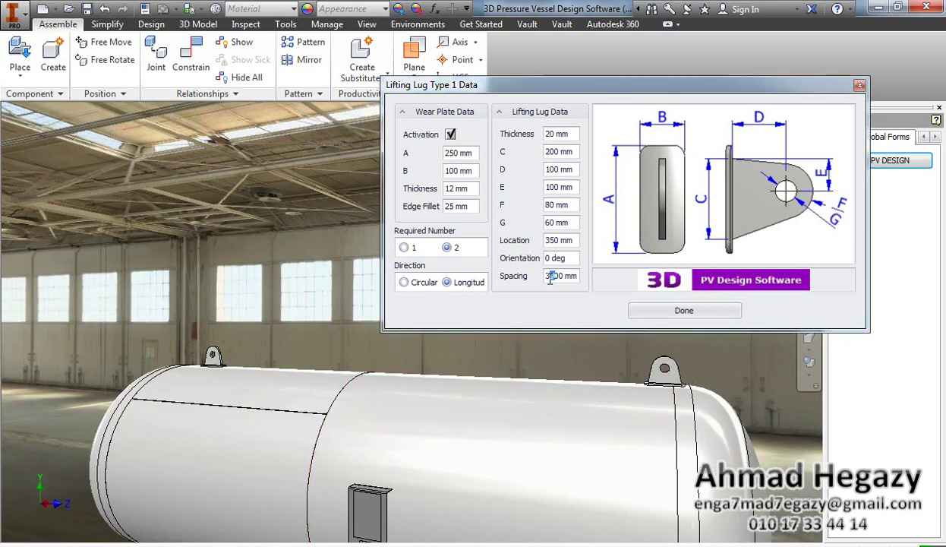
key(Return)
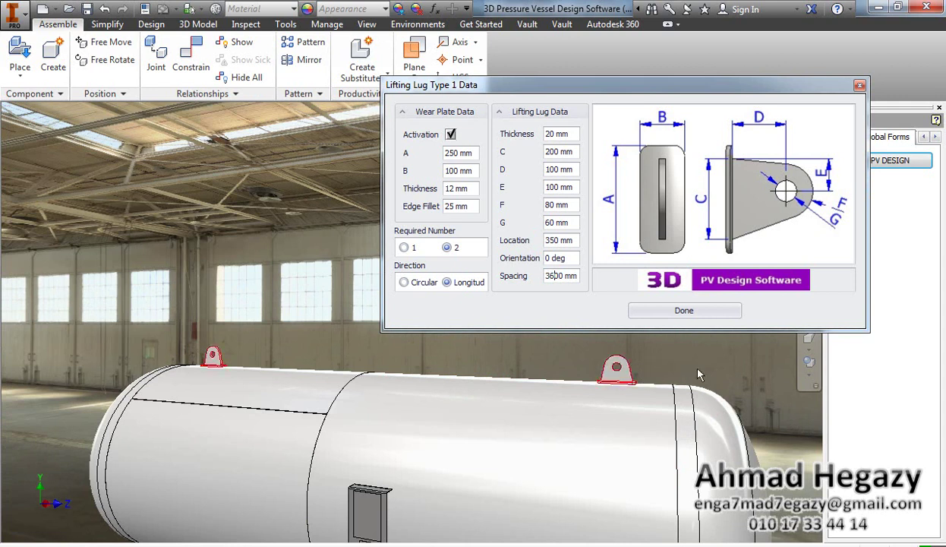
click(681, 311)
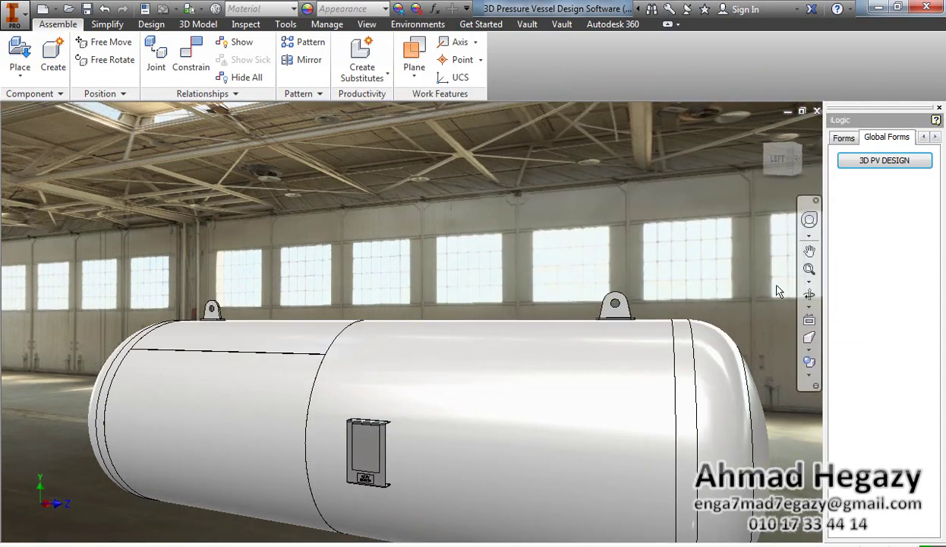
Step: Examine the vessel and its lifting lugs from above, and review the general vessel data in the design form
click(809, 295)
drag(415, 161, 414, 169)
drag(405, 302, 392, 184)
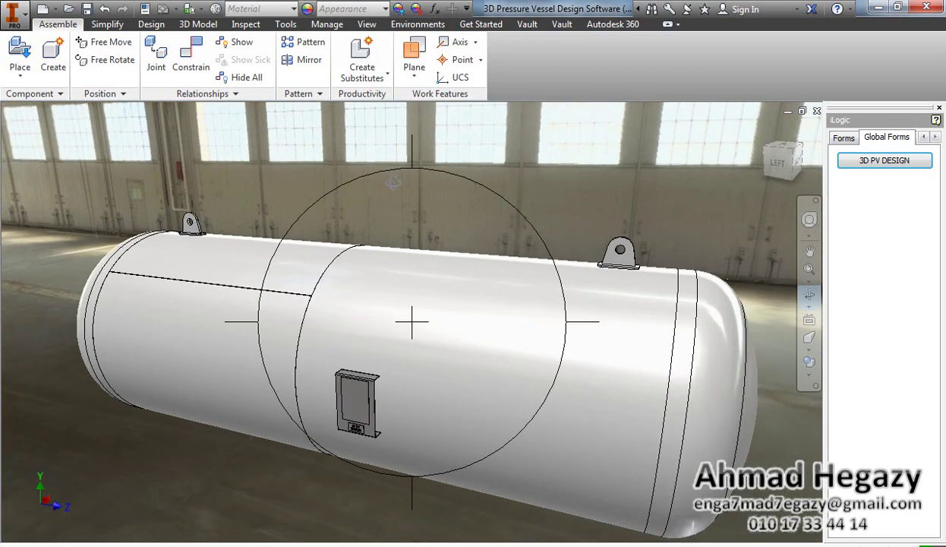
right_click(391, 184)
click(462, 163)
click(874, 163)
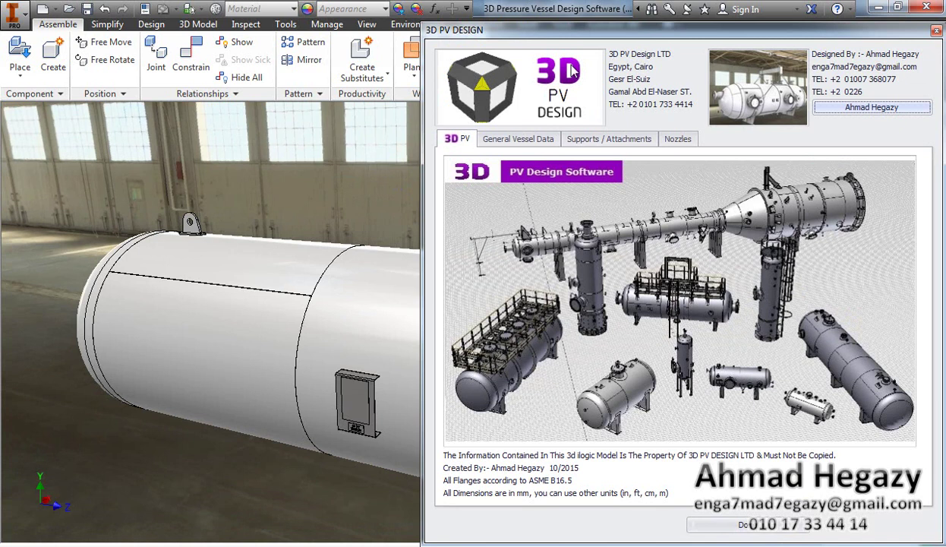
click(524, 136)
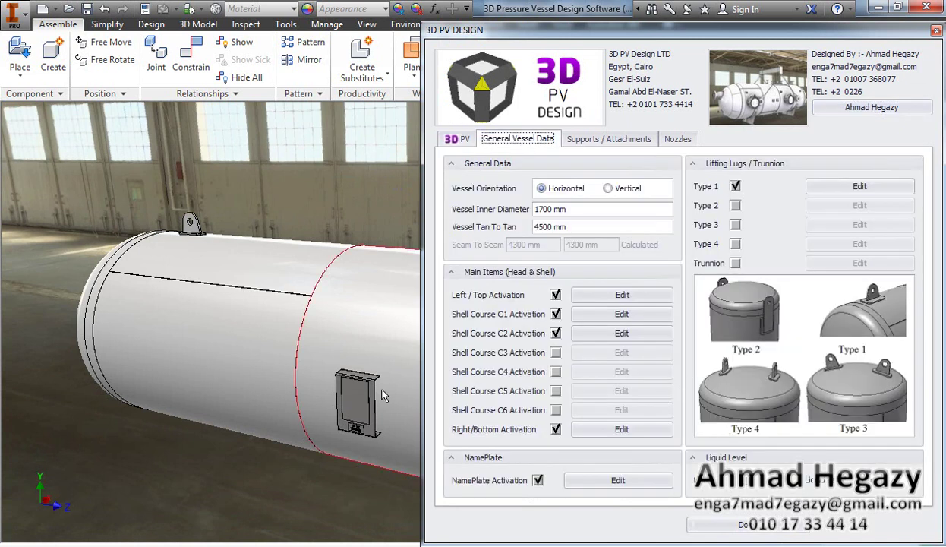
click(756, 527)
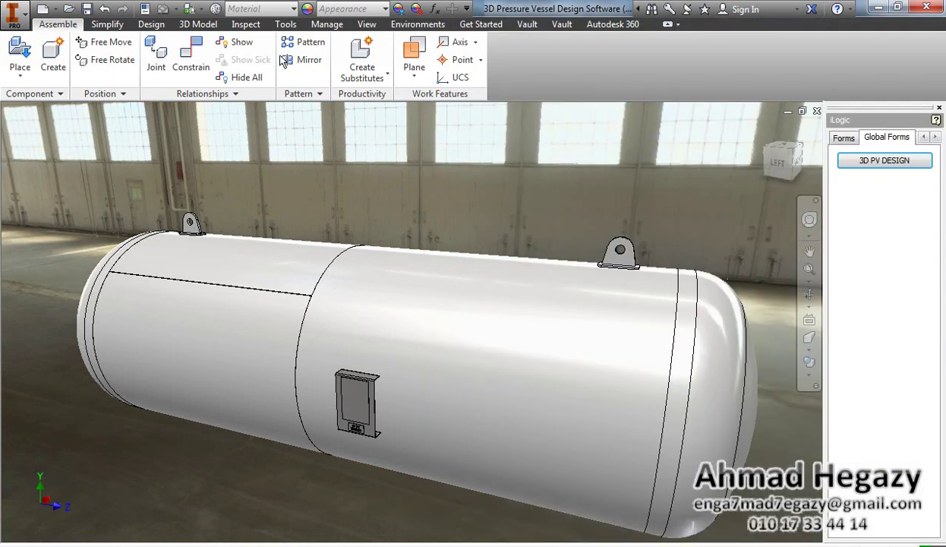
Step: Apply a half section view that cuts the vessel lengthwise through the lifting lugs
click(366, 25)
click(561, 62)
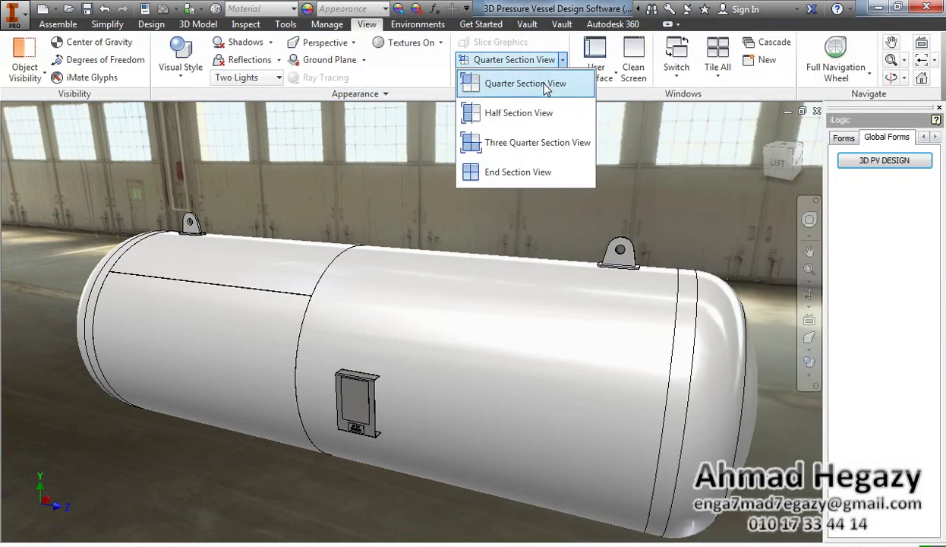
click(522, 114)
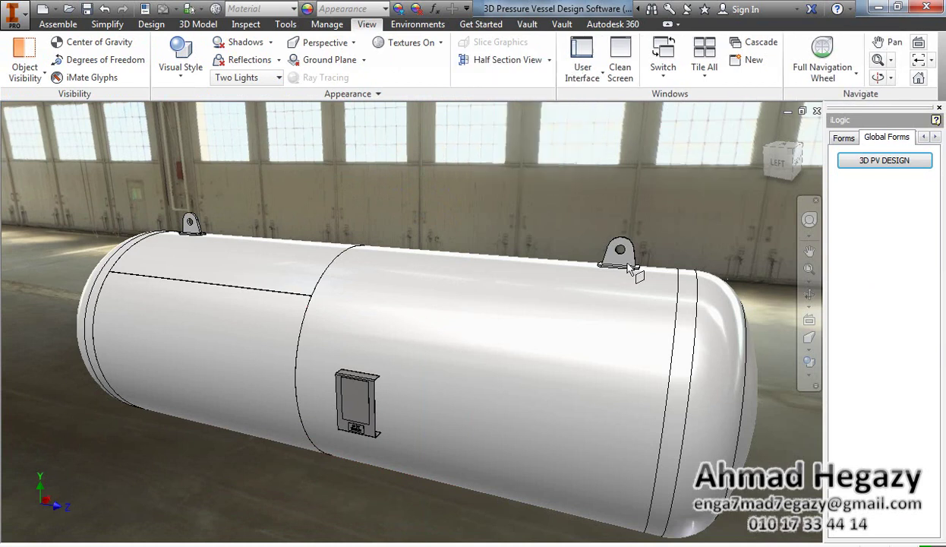
click(627, 264)
right_click(519, 173)
click(562, 164)
Step: Activate the liquid level in the general vessel data and open the supports and attachments settings
click(876, 164)
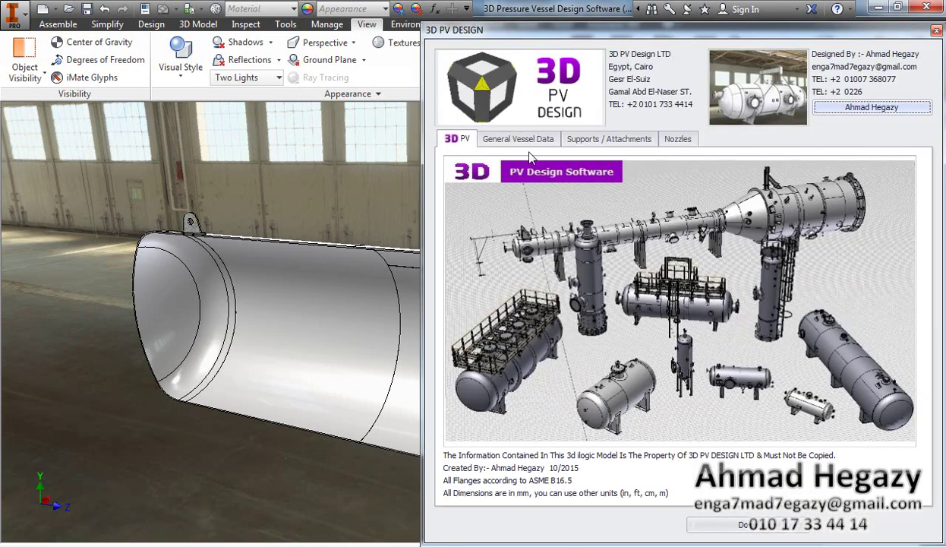
click(518, 140)
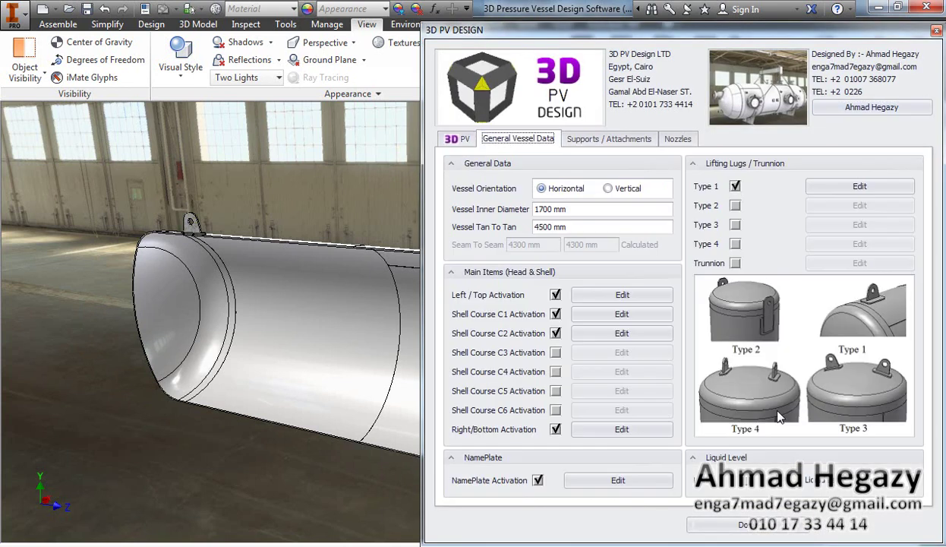
click(746, 481)
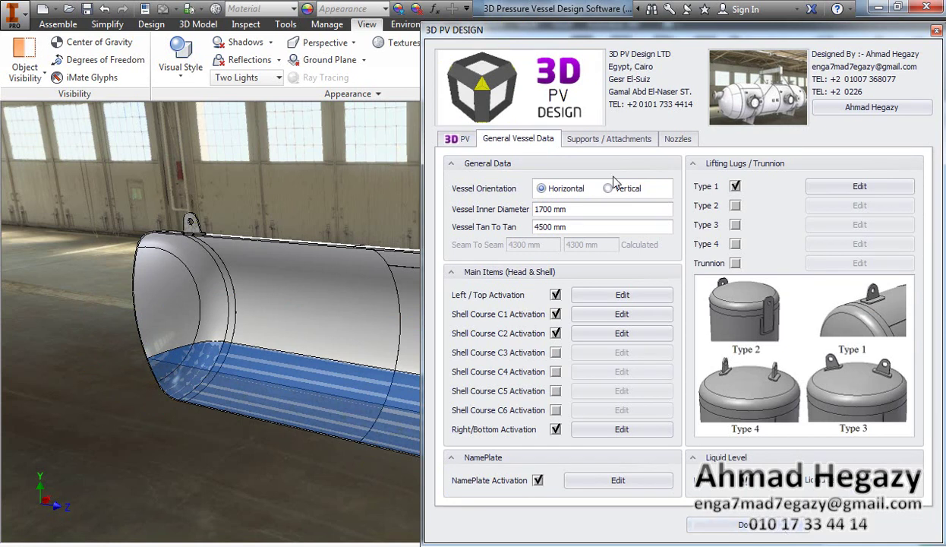
click(611, 141)
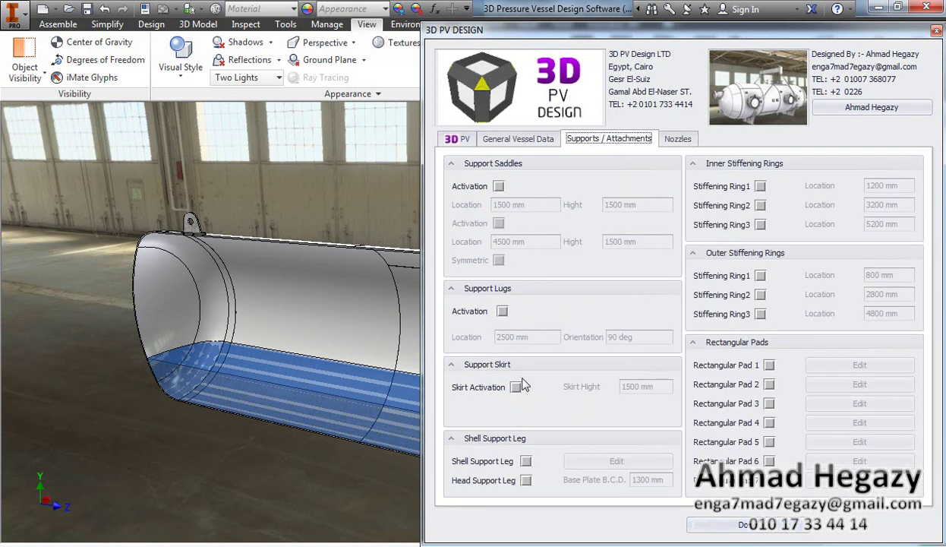
Step: Close the design form and end the half section view to display the complete vessel
click(727, 527)
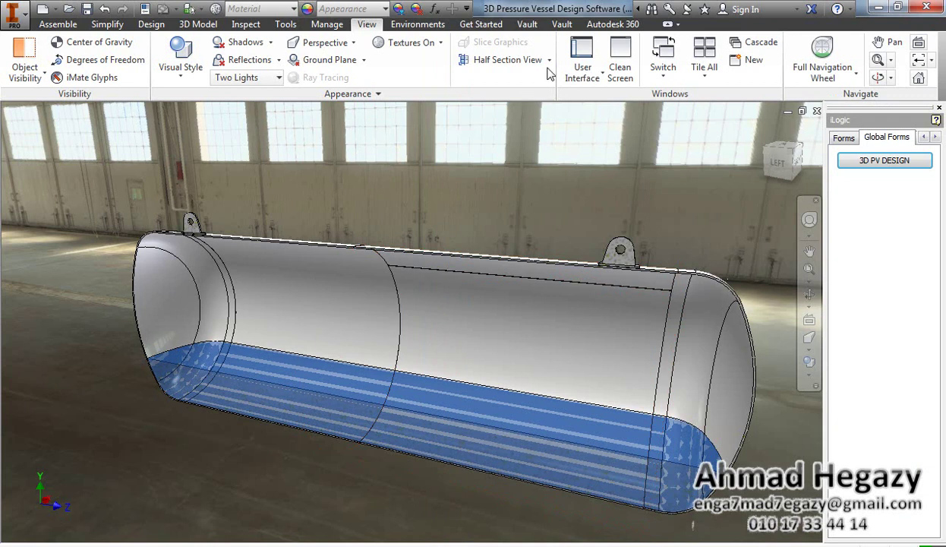
click(548, 60)
click(485, 169)
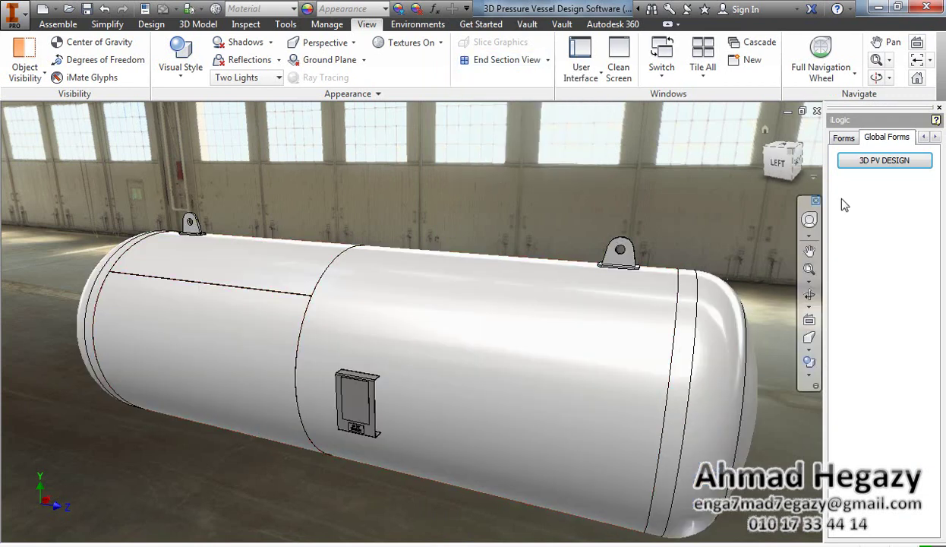
Step: Activate the first support saddle in the supports and attachments settings and accept its automatic height correction
click(866, 170)
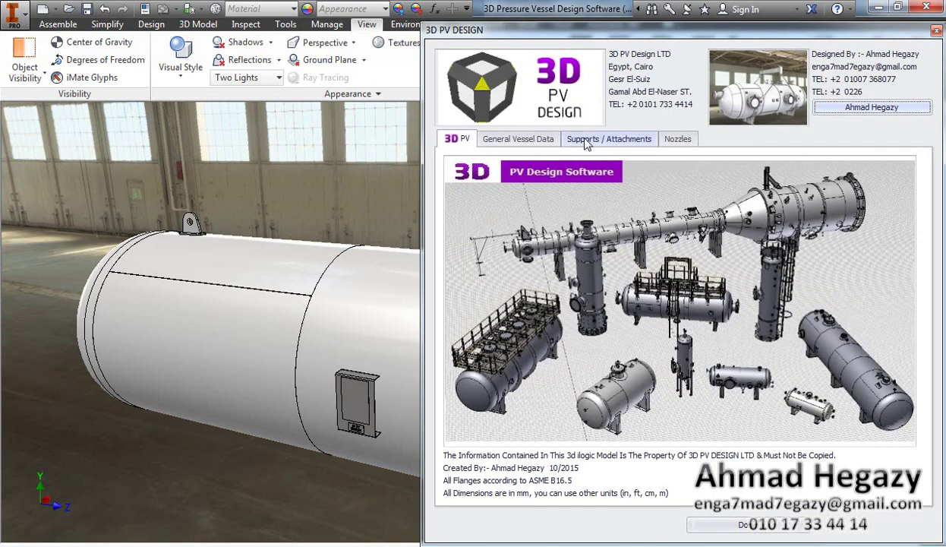
click(588, 141)
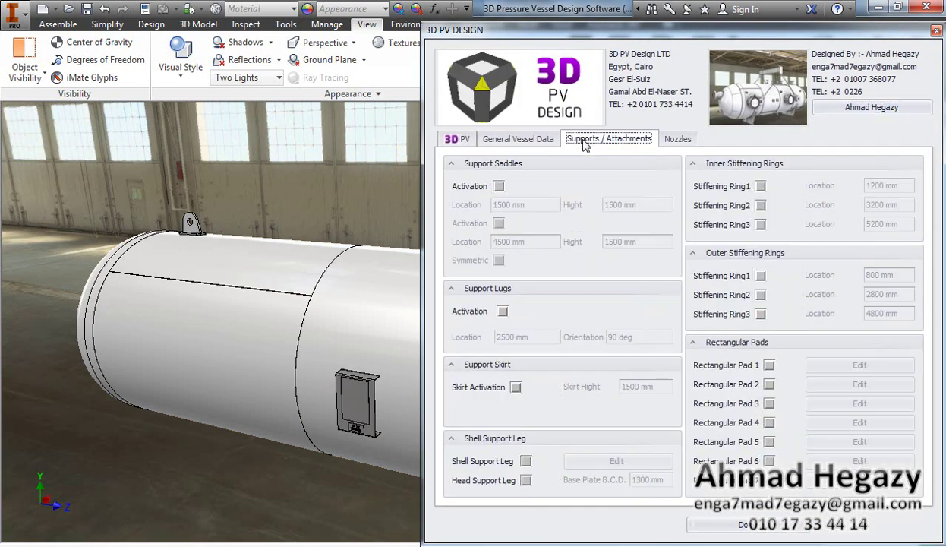
click(498, 186)
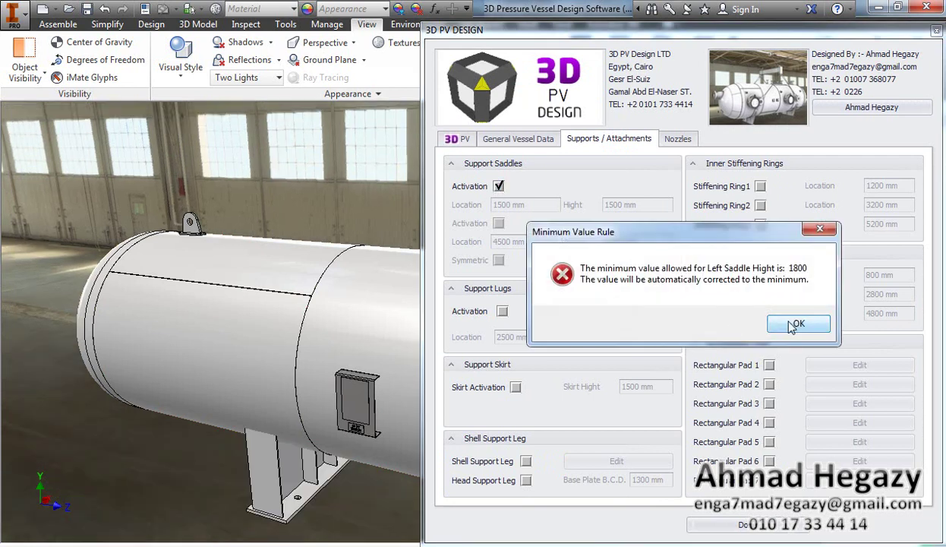
click(791, 322)
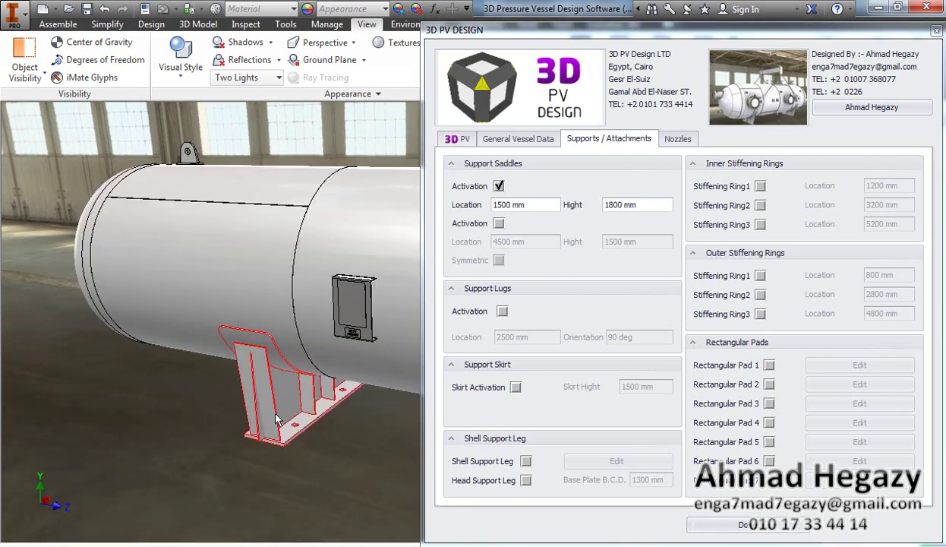
Step: Finish the vessel form, open the first saddle for in-place editing and display its saddle data
click(733, 525)
click(848, 139)
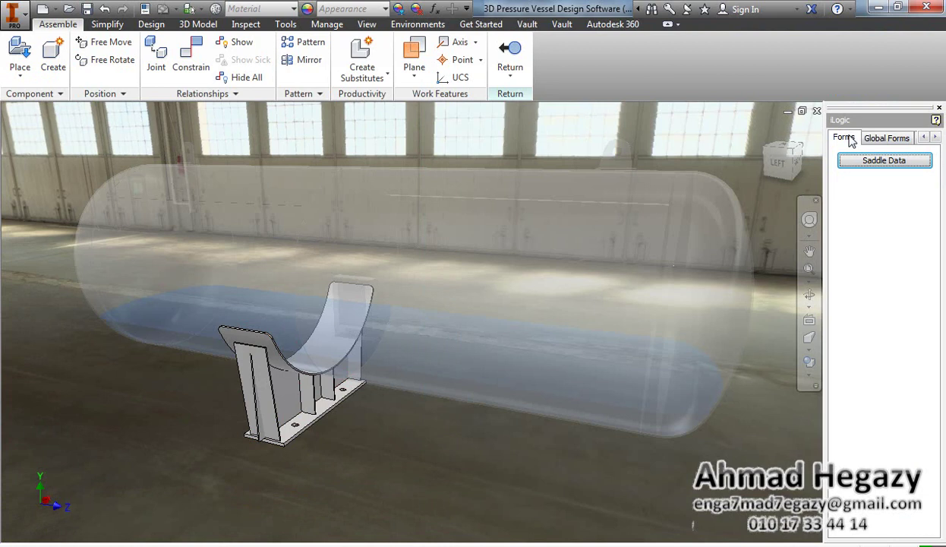
click(882, 162)
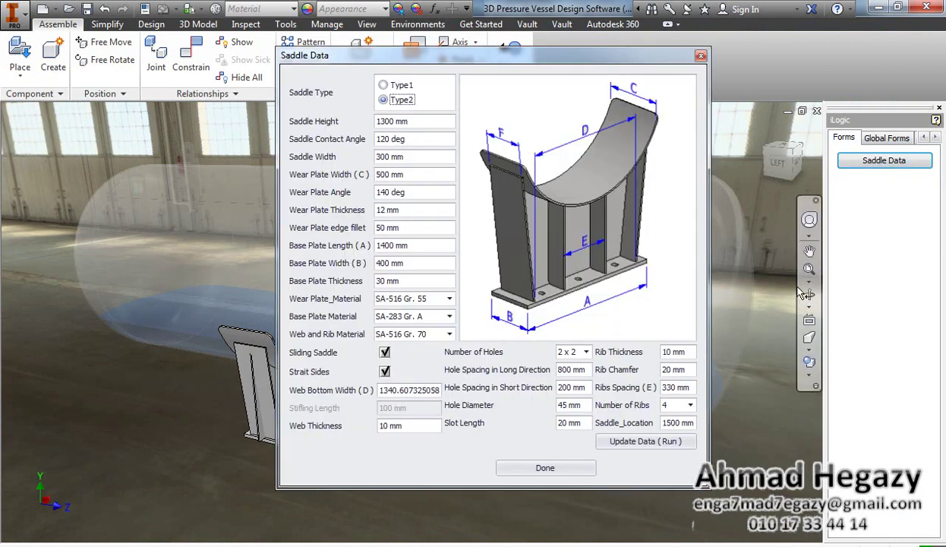
drag(501, 56, 573, 51)
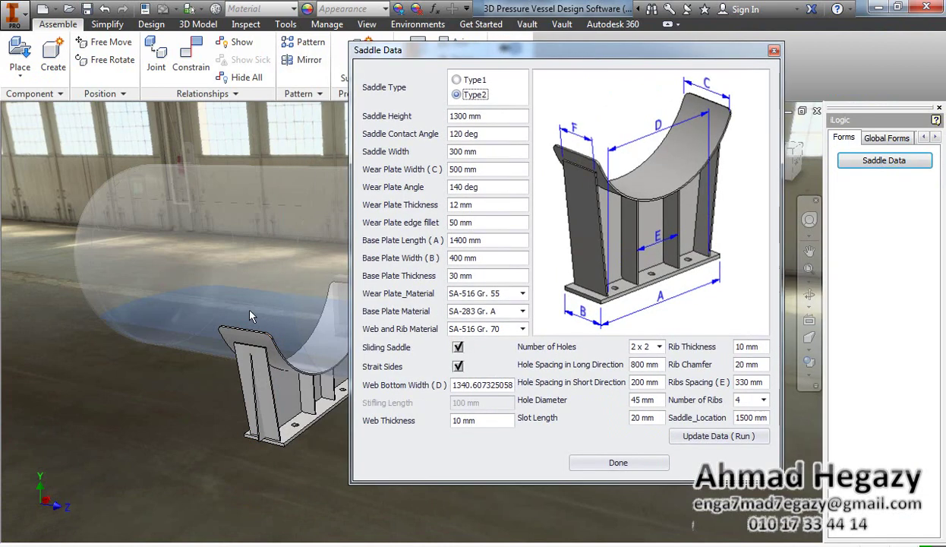
Step: Examine the saddle's wear plate, ribs and base plate close up
middle_drag(250, 311, 194, 288)
click(809, 296)
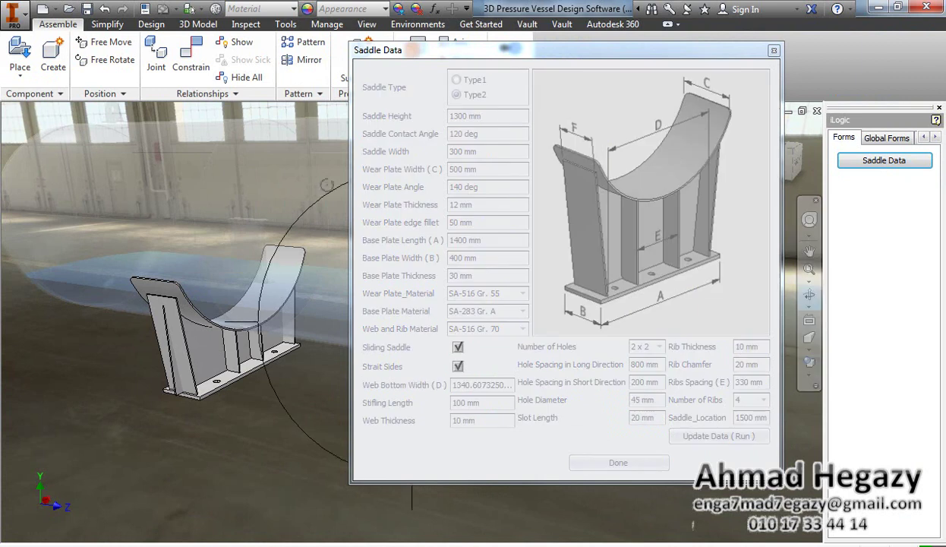
click(773, 50)
drag(410, 154, 414, 148)
scroll(225, 292, down, 3)
middle_drag(225, 292, 275, 287)
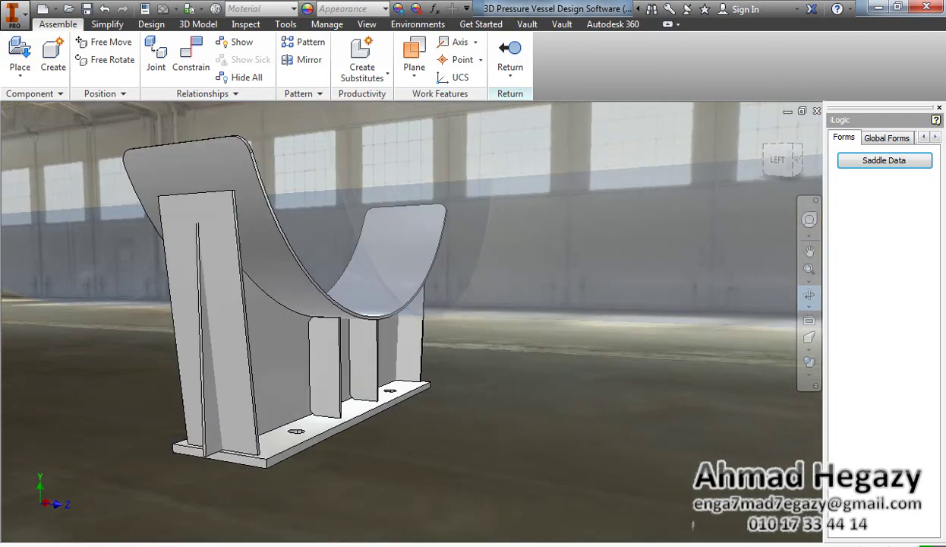
right_click(286, 272)
click(345, 273)
Step: Switch the saddle to Type1 in the saddle data and update the model
click(923, 158)
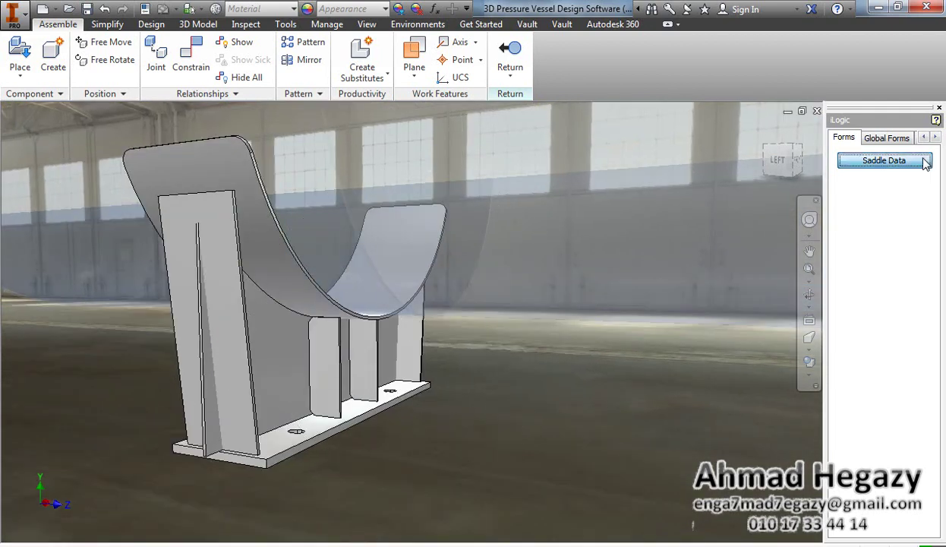
click(926, 162)
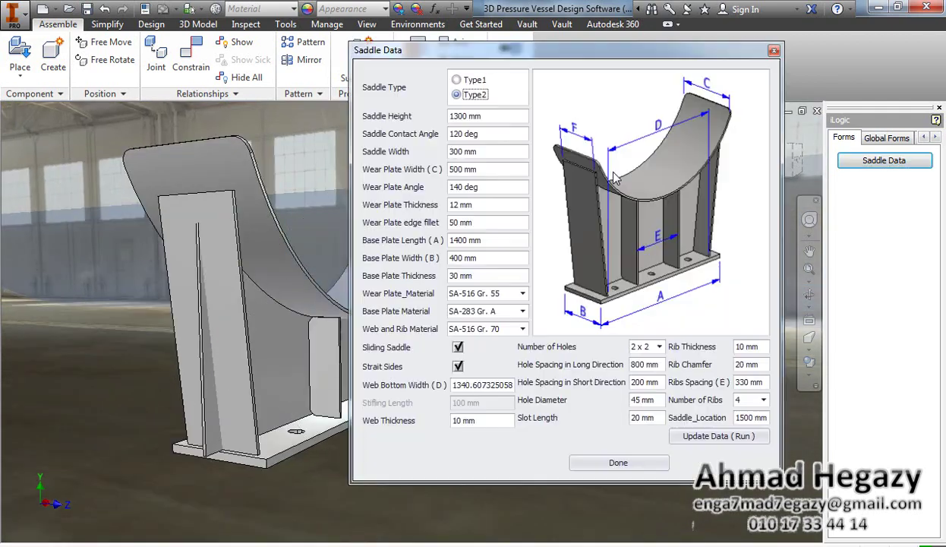
drag(518, 50, 565, 49)
click(507, 78)
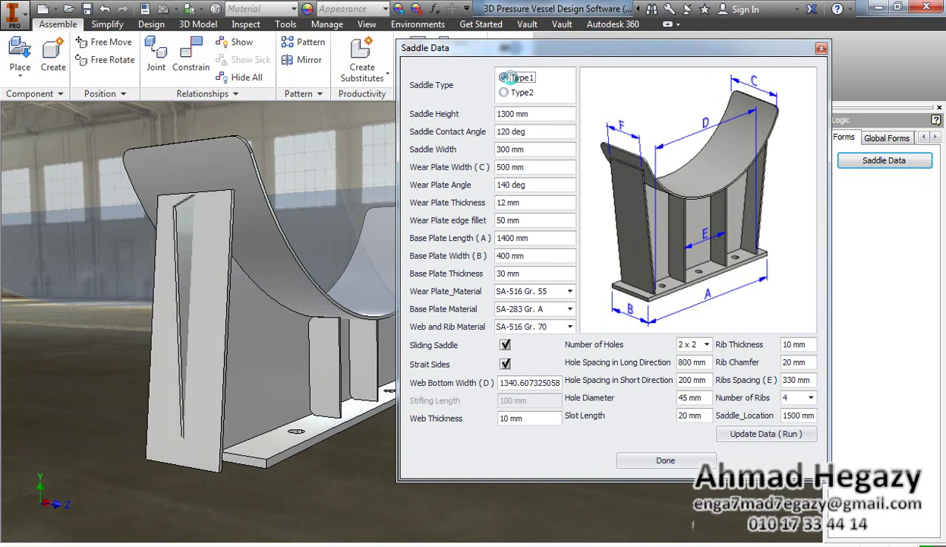
click(507, 79)
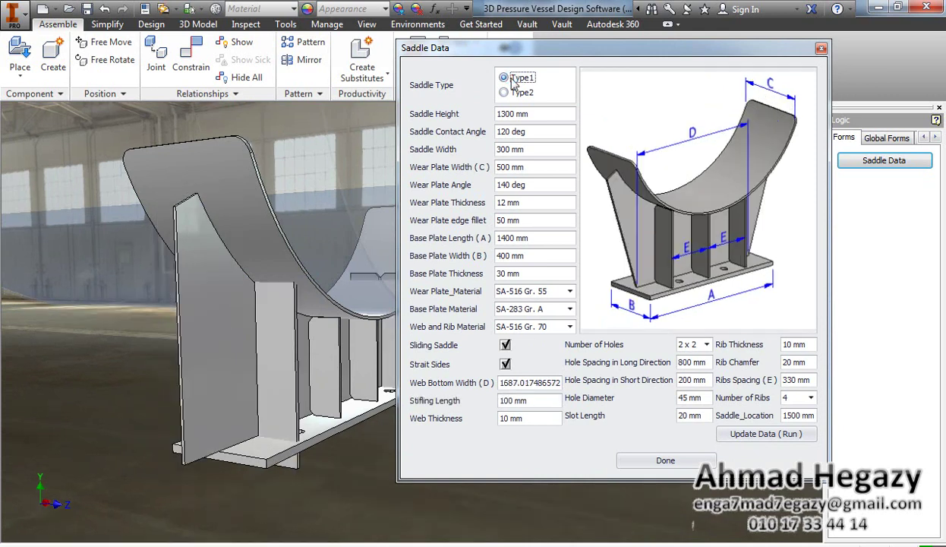
click(749, 432)
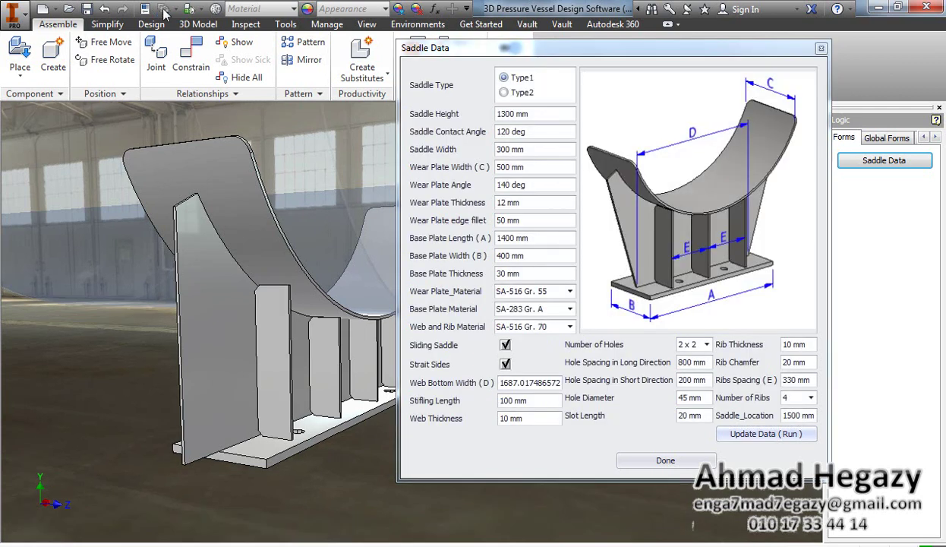
Step: Set the saddle type back to Type2, update the model and finish the saddle data
click(504, 93)
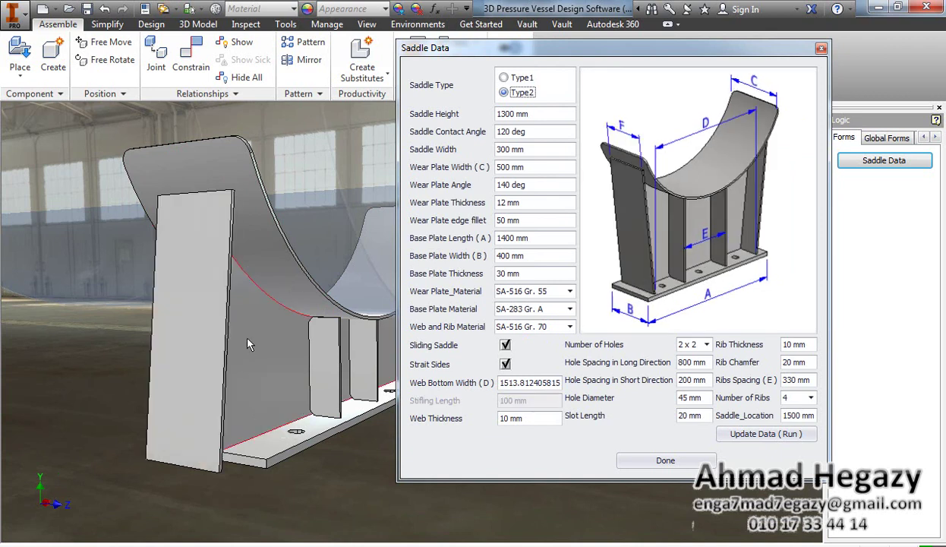
click(730, 431)
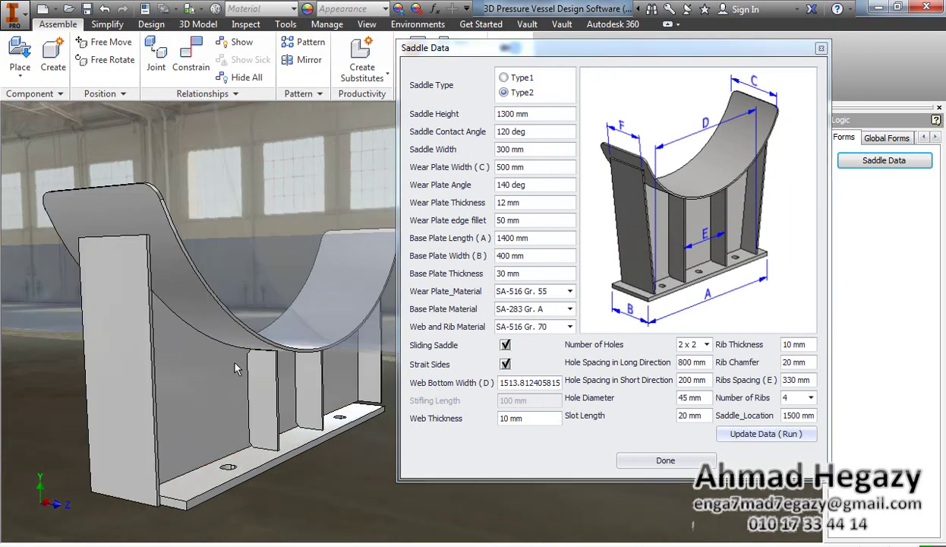
click(665, 460)
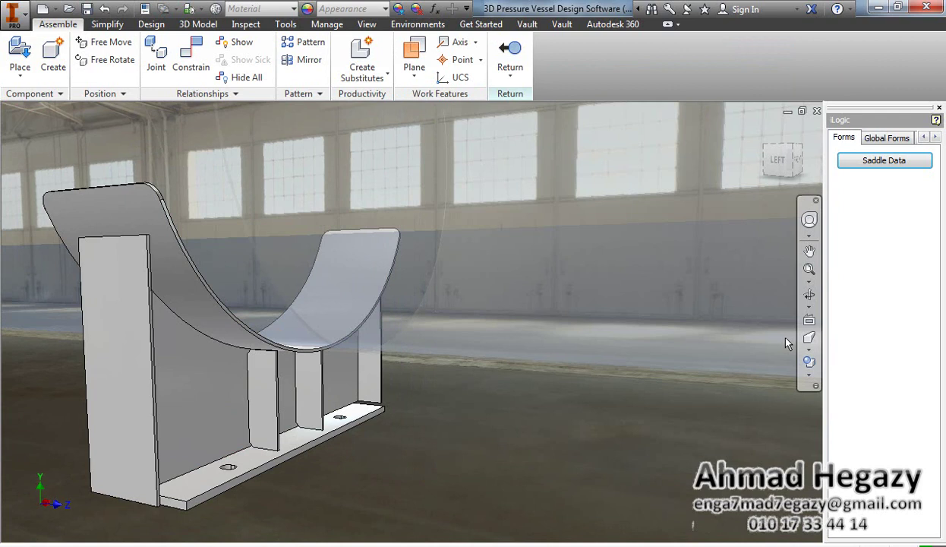
Step: Turn off the saddle's straight sides, try a web bottom width of 1400 mm, and set it to 1250 mm
click(810, 294)
mouse_move(597, 325)
mouse_down()
mouse_move(524, 341)
mouse_move(607, 334)
mouse_up()
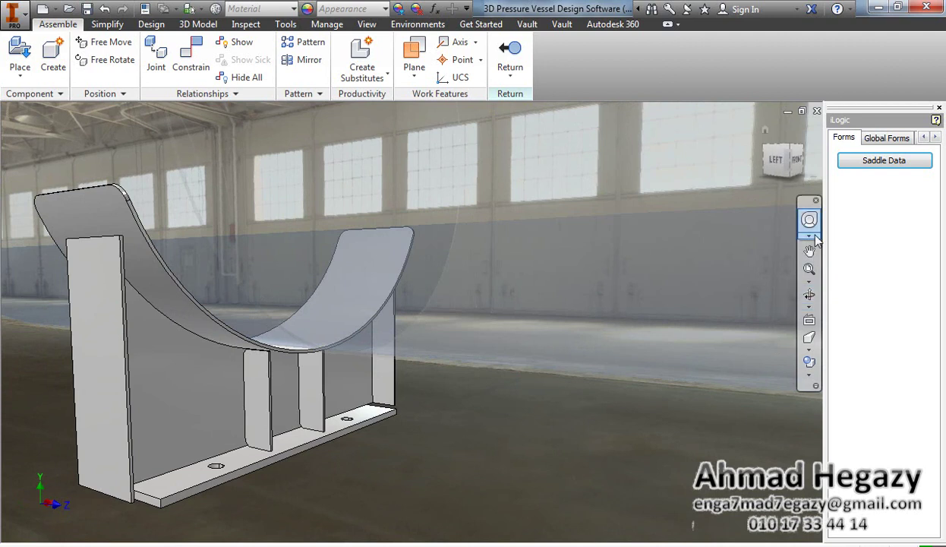
click(842, 161)
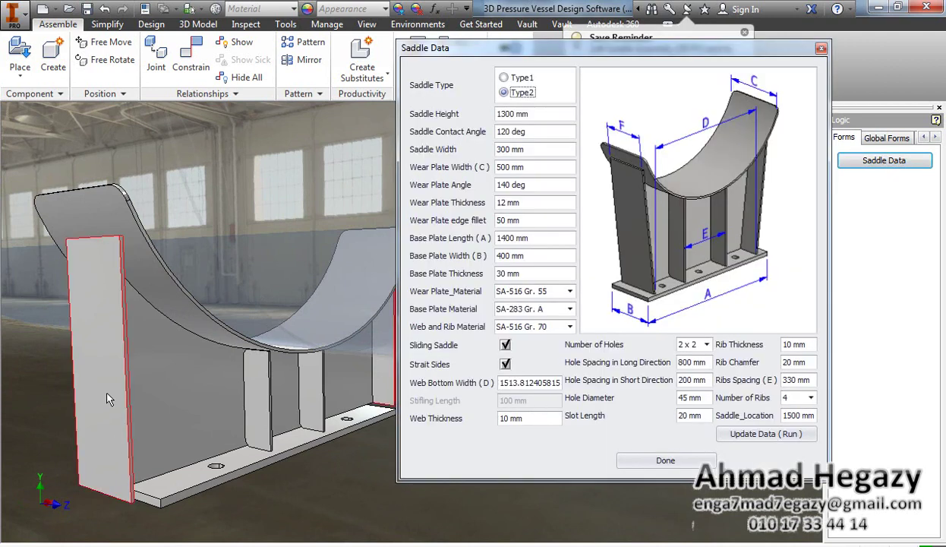
click(505, 364)
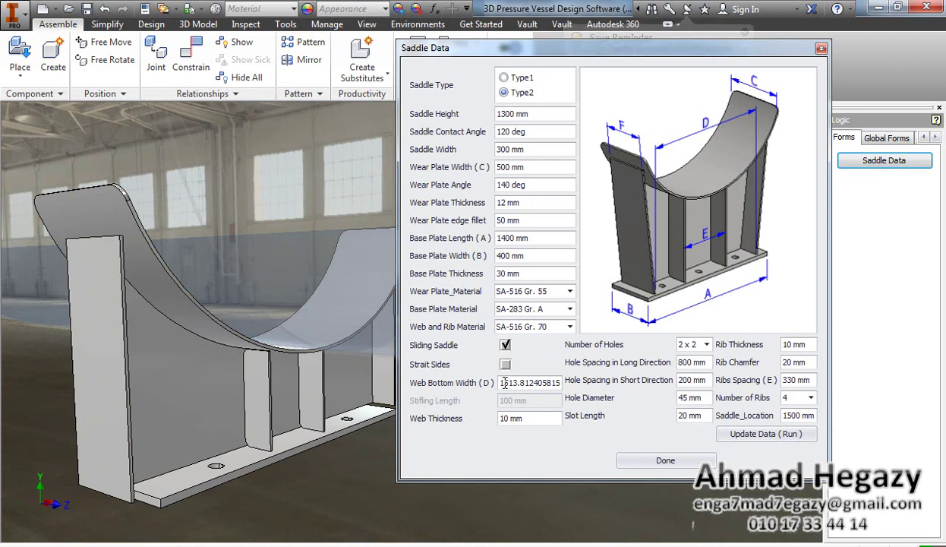
drag(501, 383, 567, 383)
text(1400)
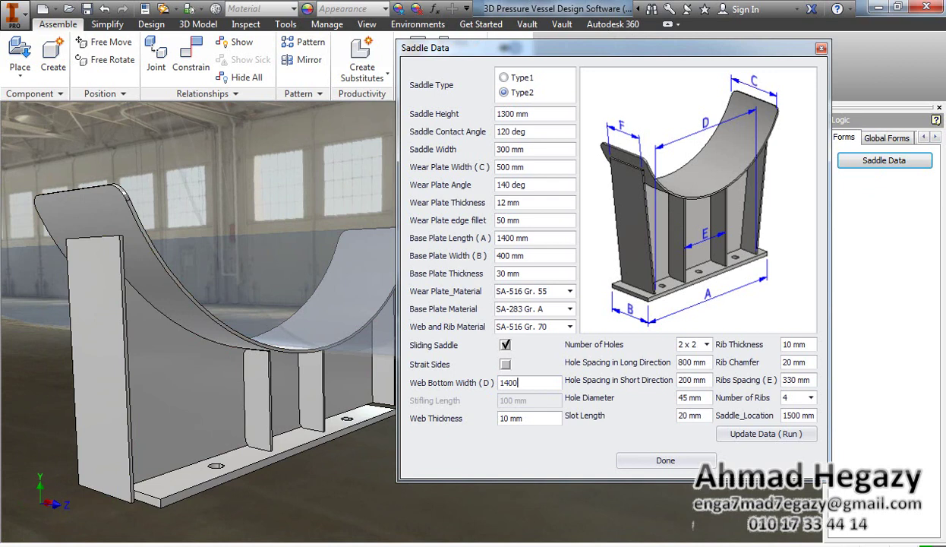
click(568, 380)
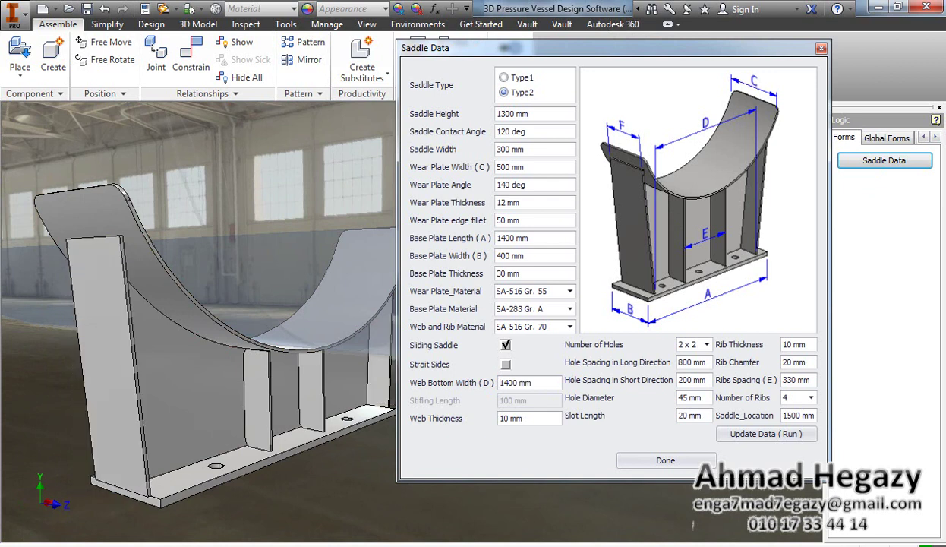
text(25)
click(504, 384)
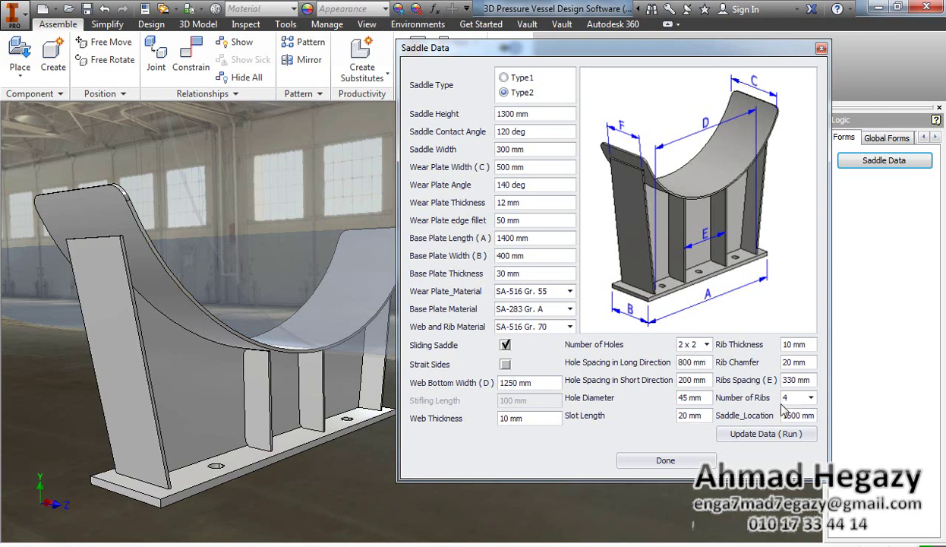
Step: Set the saddle's ribs spacing to 450 mm, update the data and finish editing to return to the vessel assembly
click(790, 378)
text(45)
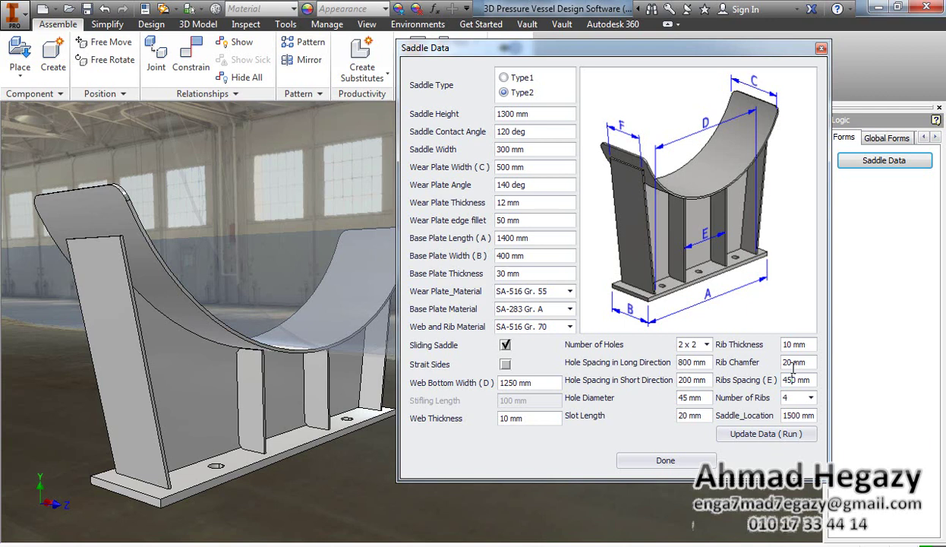
click(790, 434)
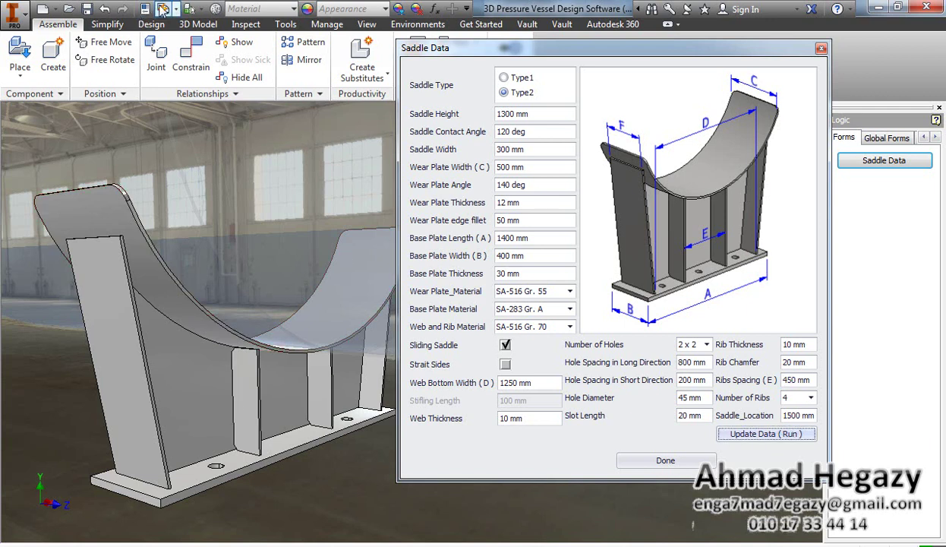
click(665, 460)
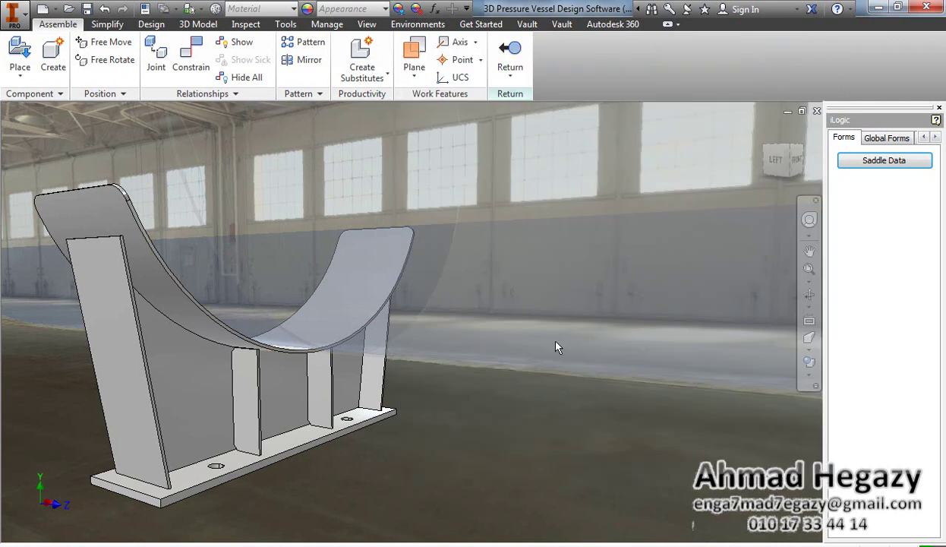
right_click(463, 448)
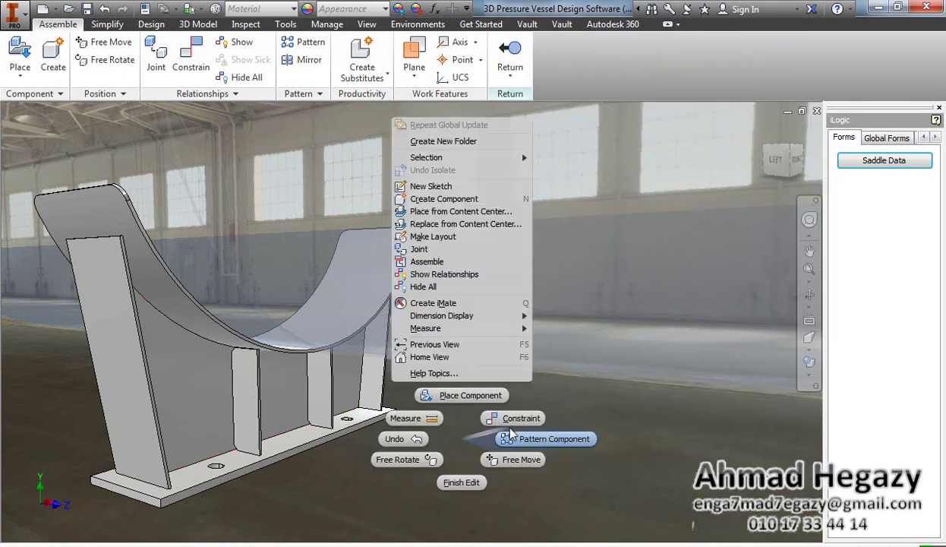
click(469, 482)
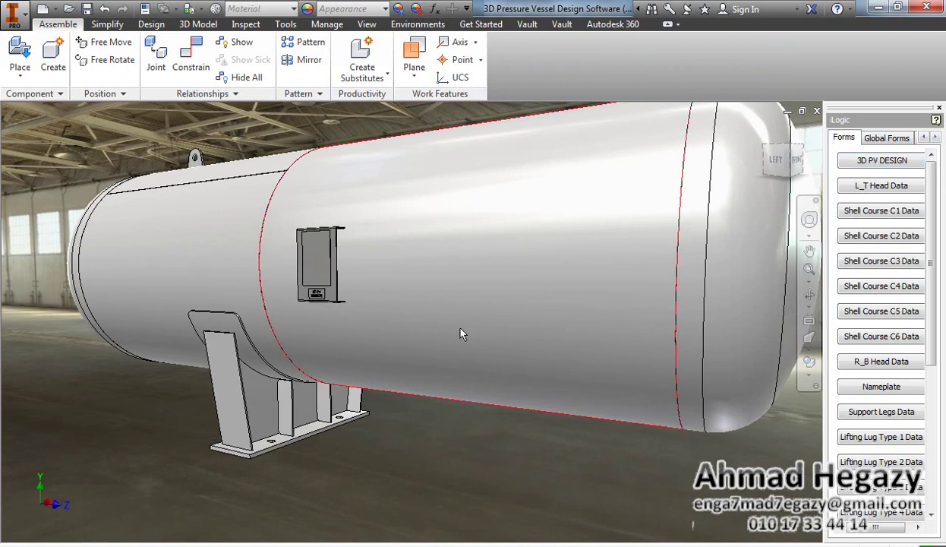
Step: Activate the second support saddle in the supports and attachments settings and accept its automatic height correction
middle_drag(675, 299, 651, 310)
click(867, 160)
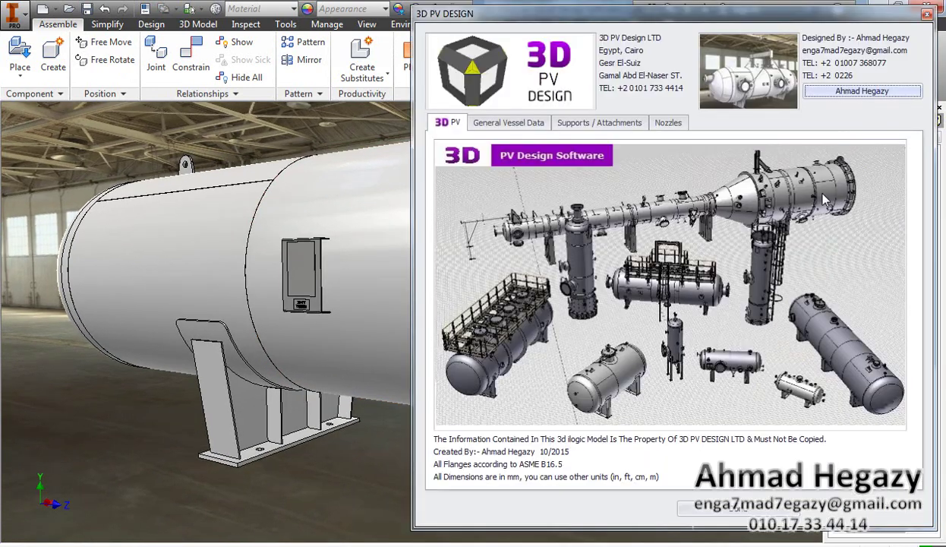
click(570, 123)
click(486, 207)
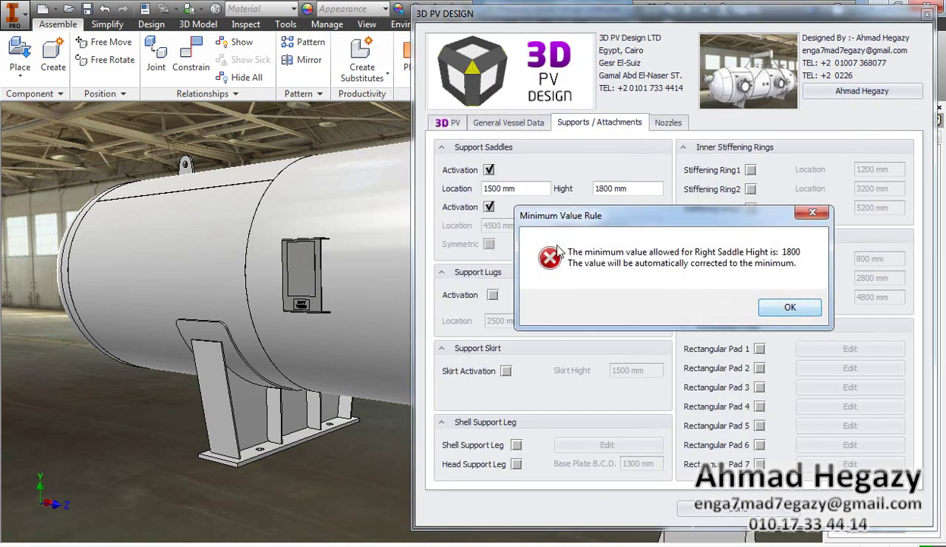
click(786, 307)
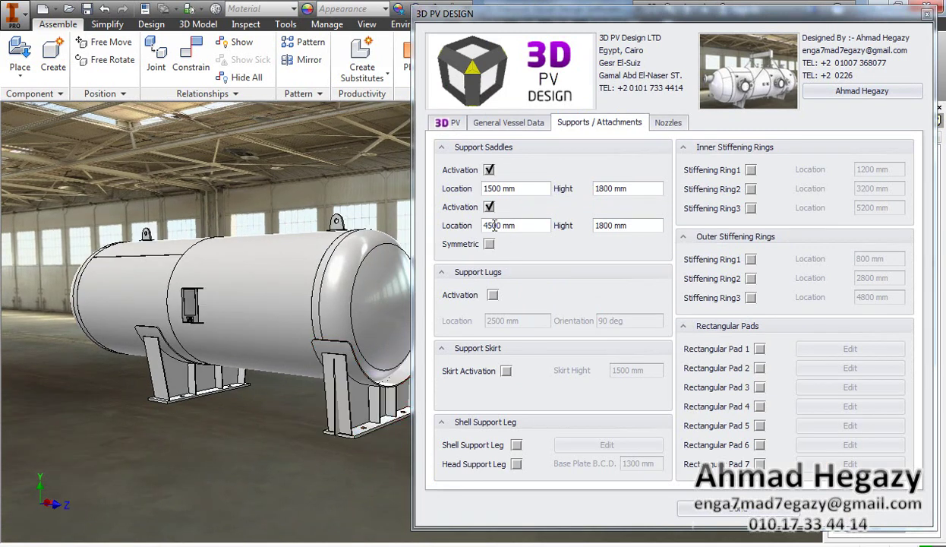
Step: Set the second saddle's location to 3500 mm and make the two saddles symmetric
drag(493, 226, 480, 226)
text(3)
click(528, 192)
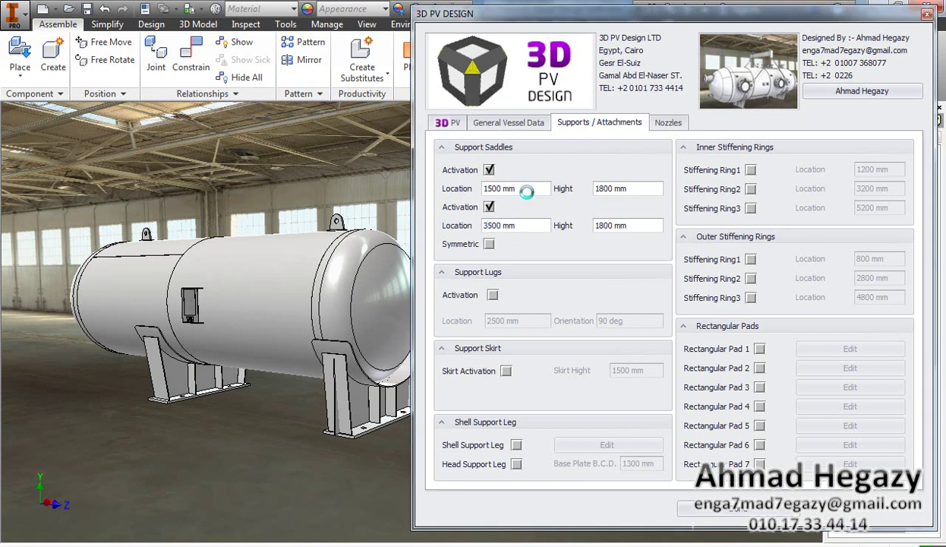
click(489, 244)
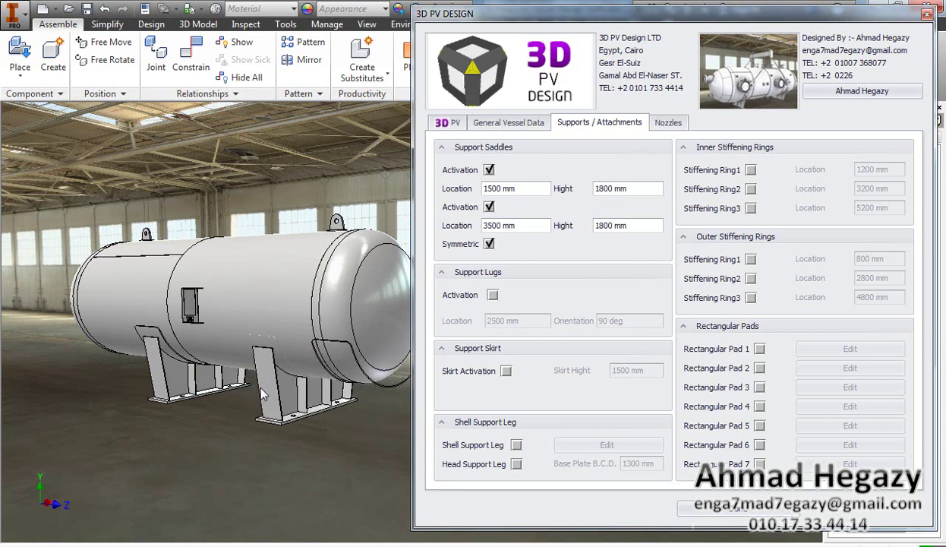
Step: Inspect the two saddles up close, close the design form, and examine their positions along the vessel from the side
scroll(259, 383, down, 5)
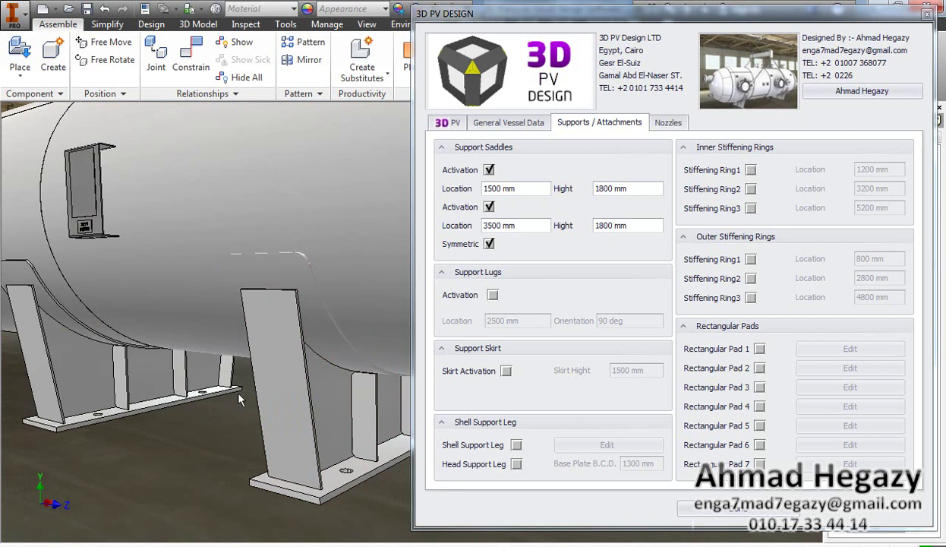
click(277, 455)
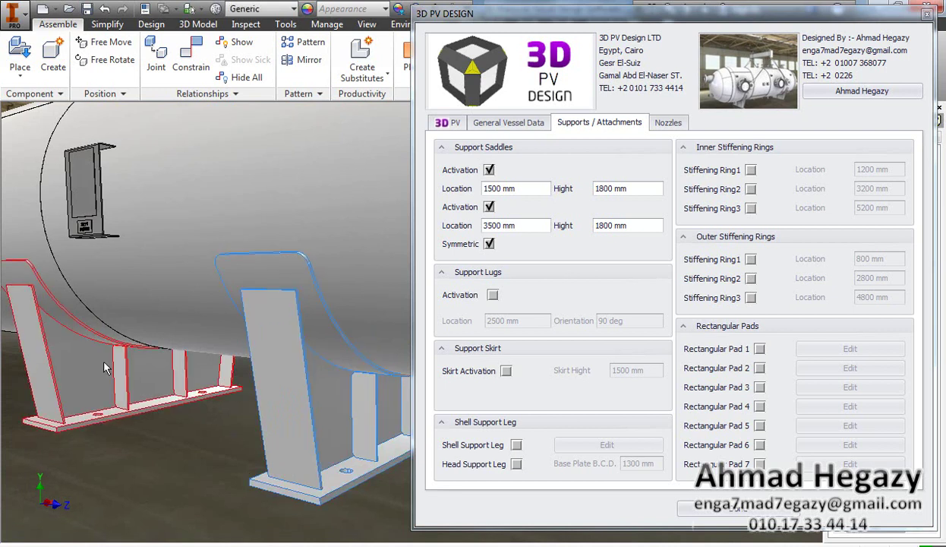
click(231, 433)
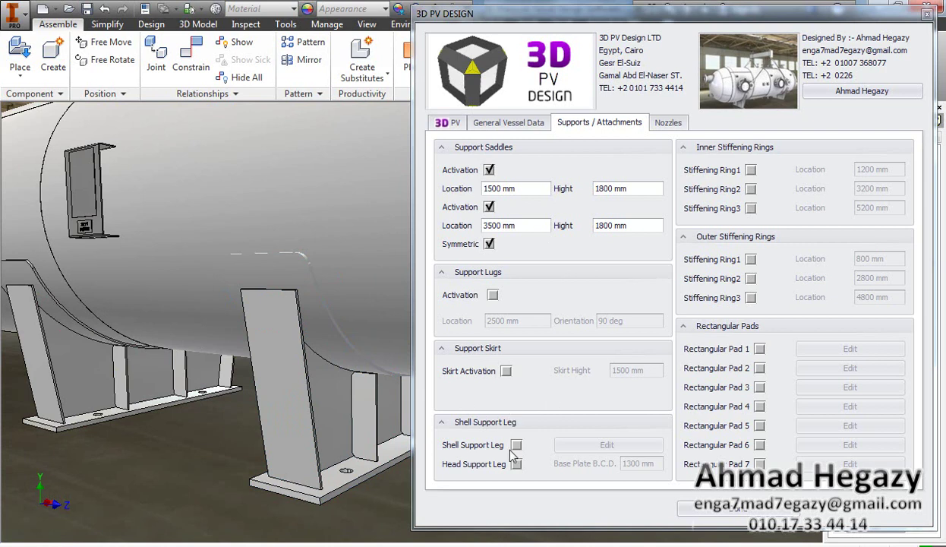
click(756, 510)
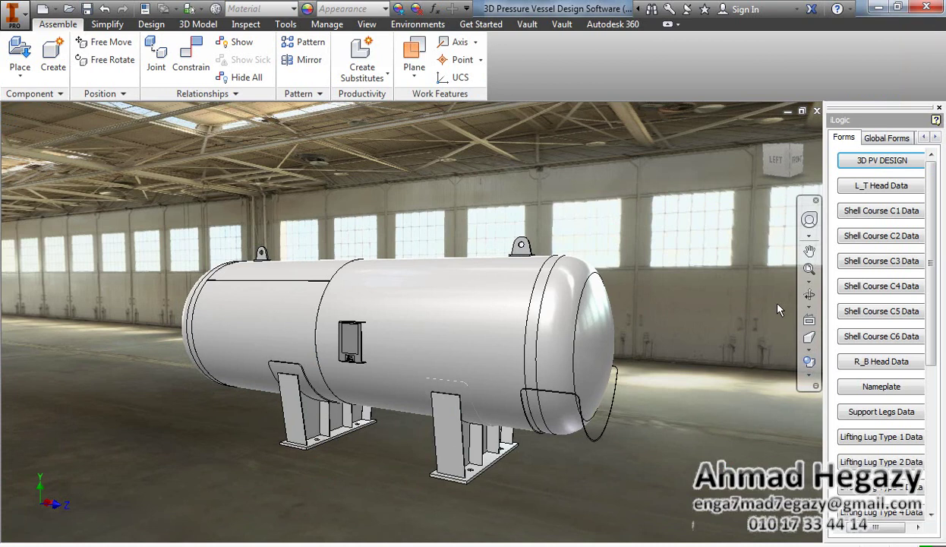
click(809, 295)
drag(571, 316, 589, 332)
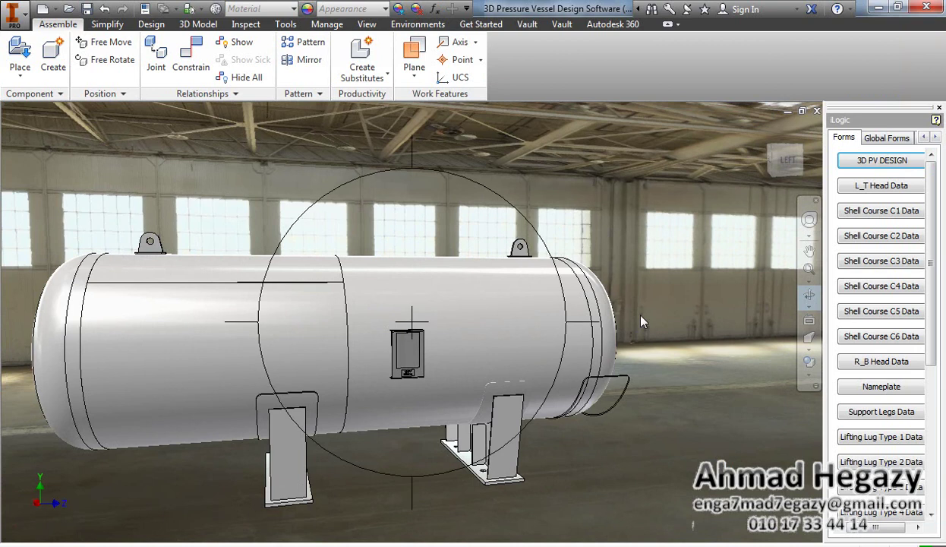
right_click(611, 314)
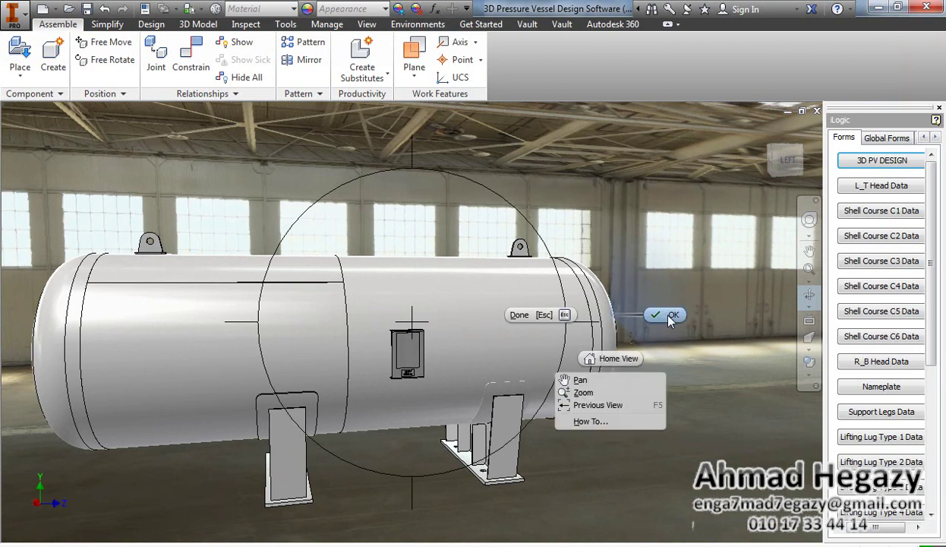
click(672, 315)
Step: Set the first support saddle's location to 500 mm and the second's to 3800 mm, and close the design form
click(857, 160)
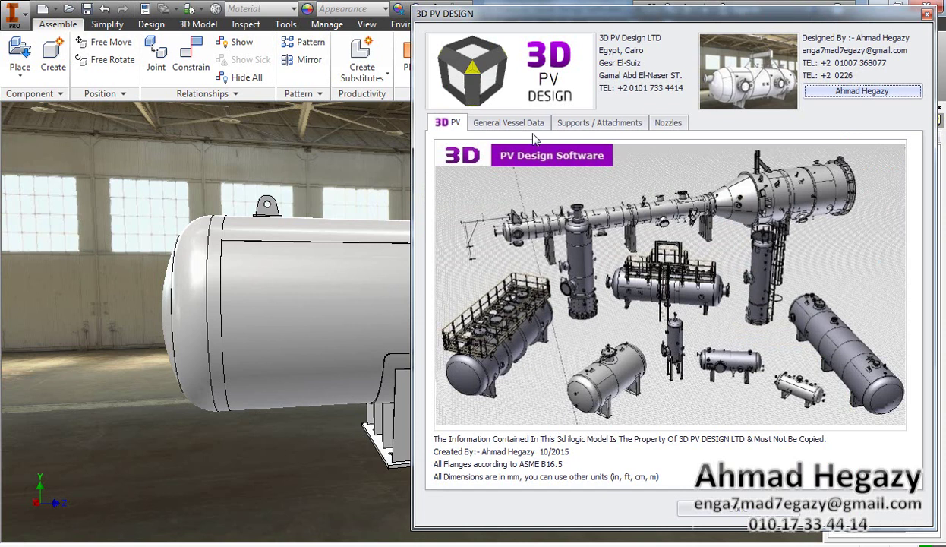
click(598, 123)
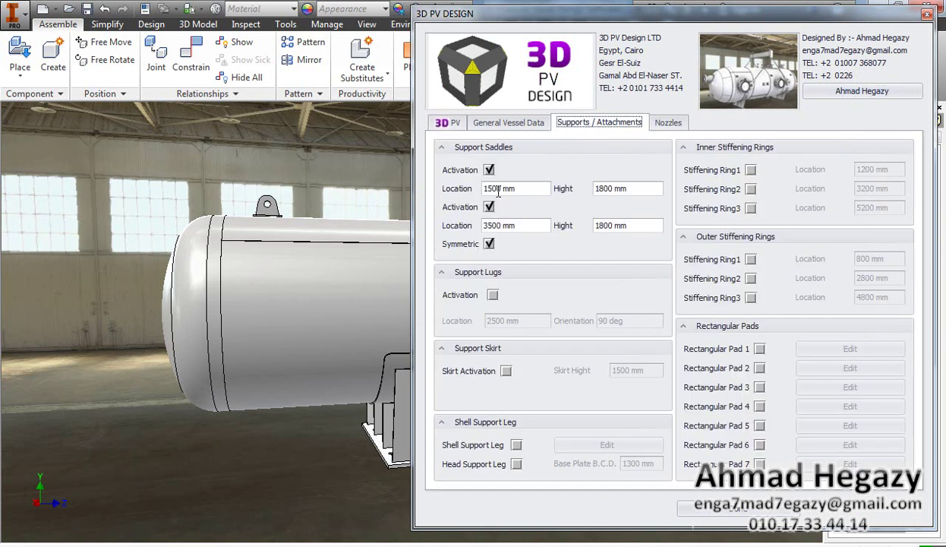
drag(493, 189, 473, 195)
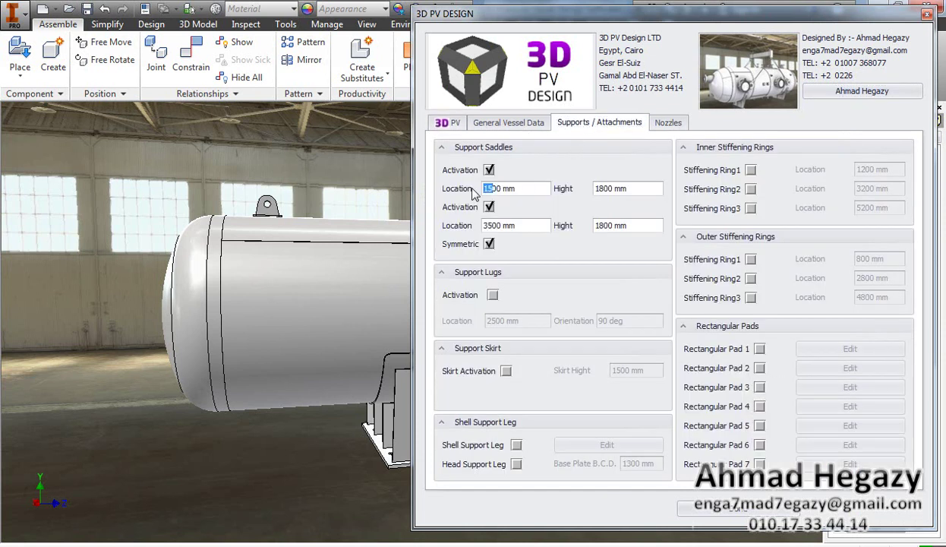
text(5)
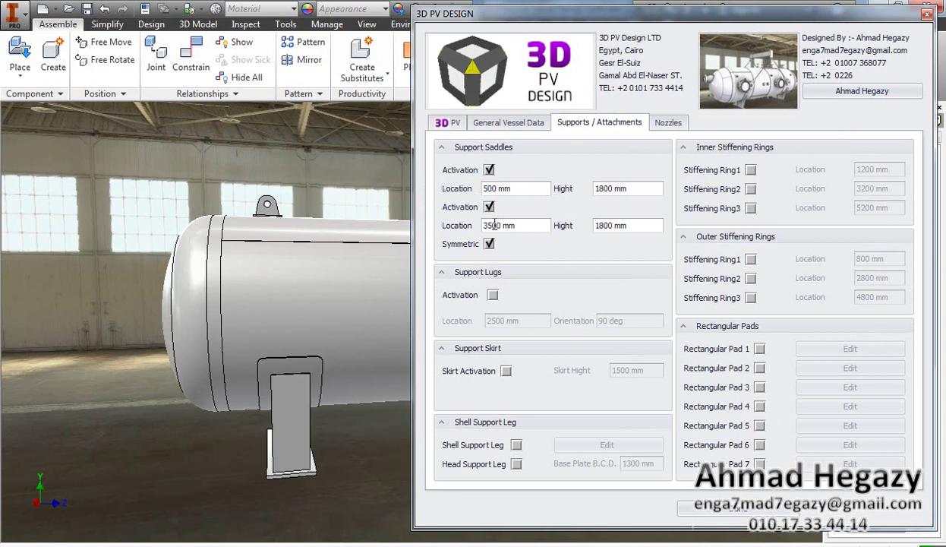
drag(490, 225, 481, 226)
text(38)
click(744, 508)
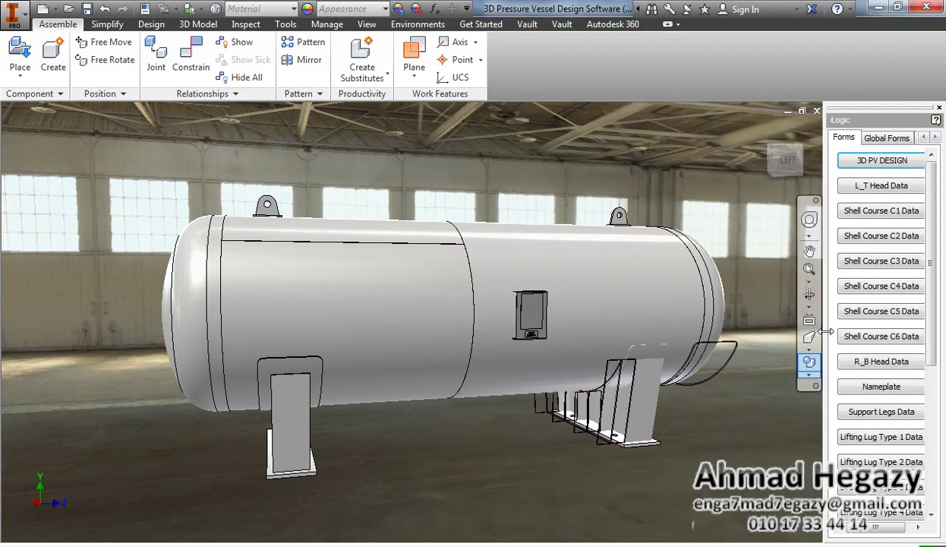
Step: Examine the relocated saddles from both ends of the vessel, selecting both to compare their symmetric orientation
click(808, 295)
drag(563, 321, 494, 331)
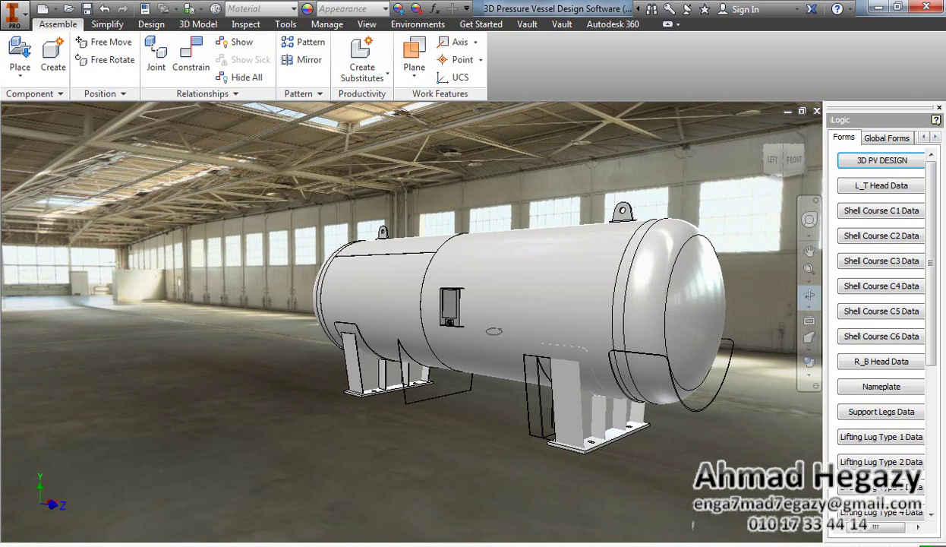
scroll(566, 405, down, 3)
right_click(576, 401)
click(618, 400)
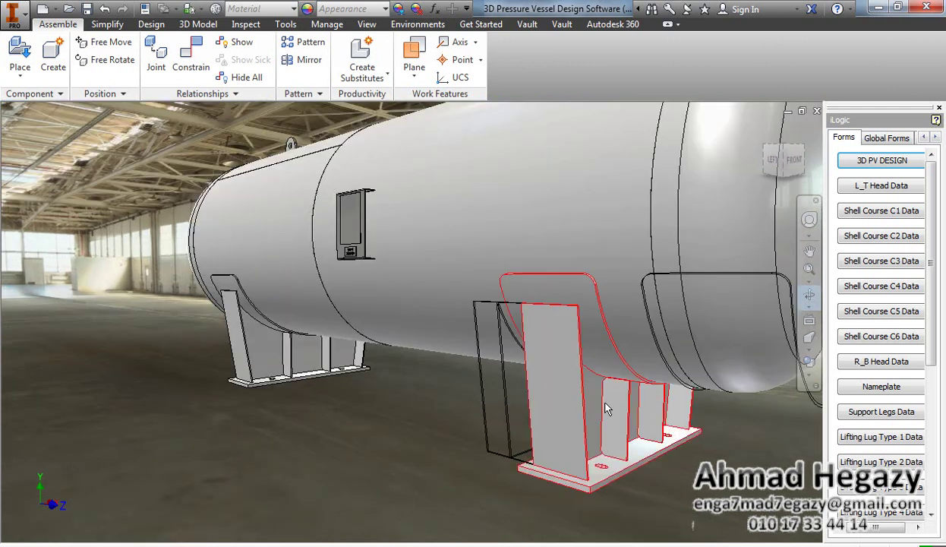
click(607, 408)
ctrl+click(327, 358)
click(420, 453)
click(808, 294)
scroll(438, 429, up, 3)
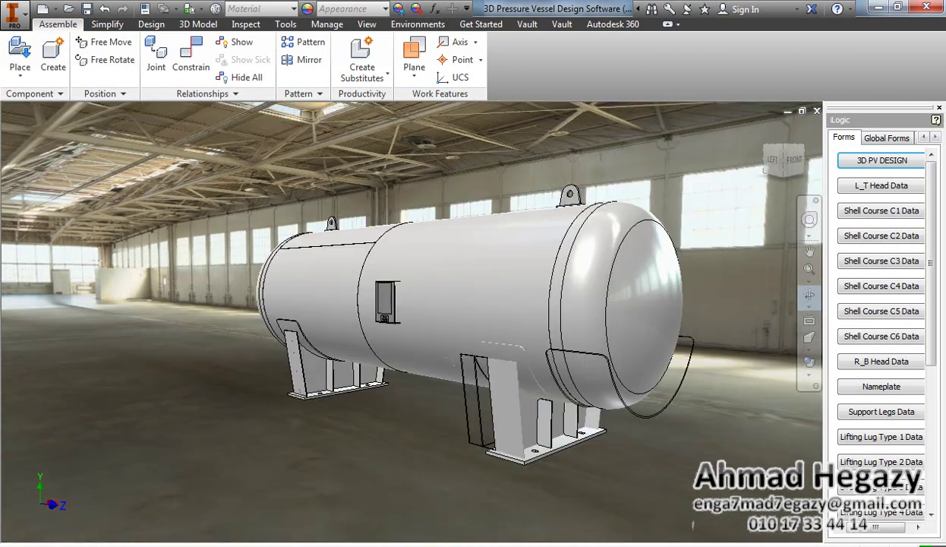
drag(558, 313, 681, 295)
right_click(668, 271)
click(719, 271)
Step: Activate outer Stiffening Ring1 in the supports and attachments settings, place it at 2200 mm, and close the form
click(880, 168)
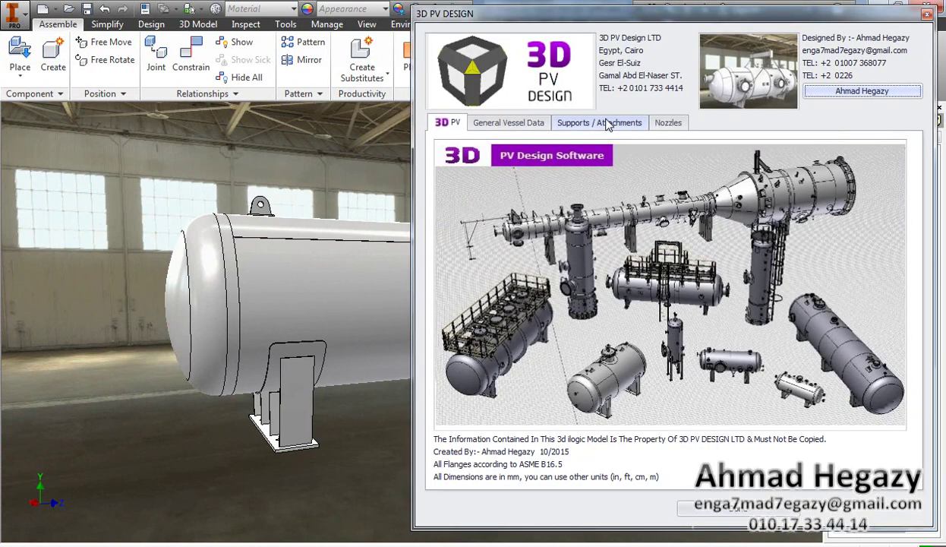
click(597, 122)
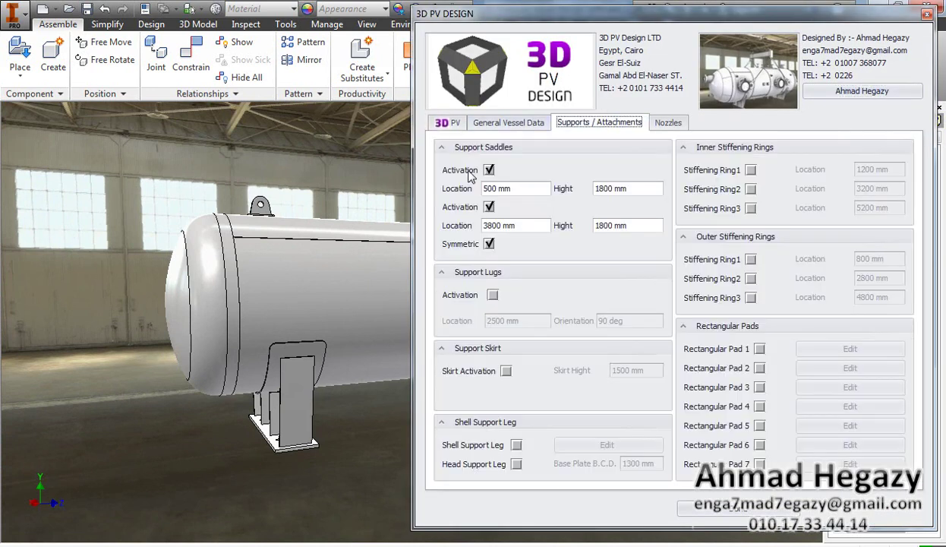
click(749, 259)
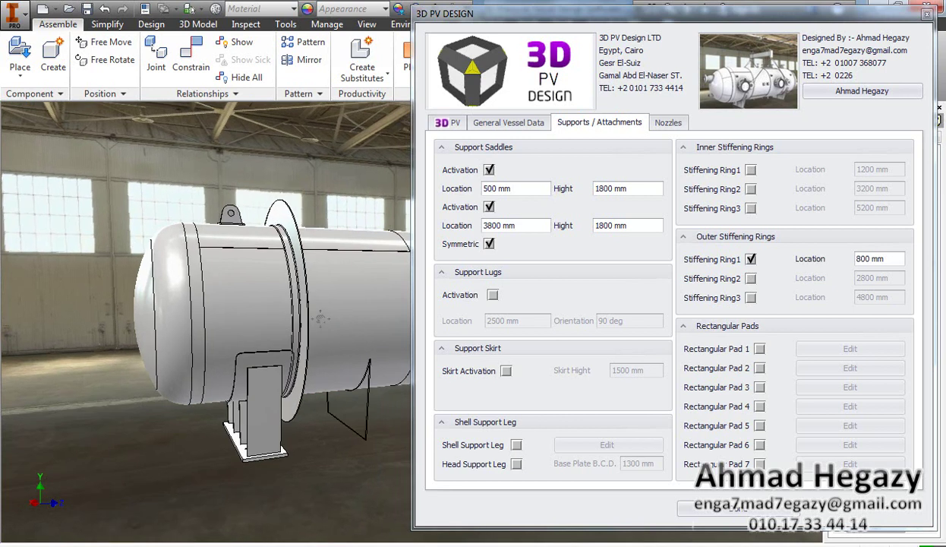
drag(860, 259, 856, 260)
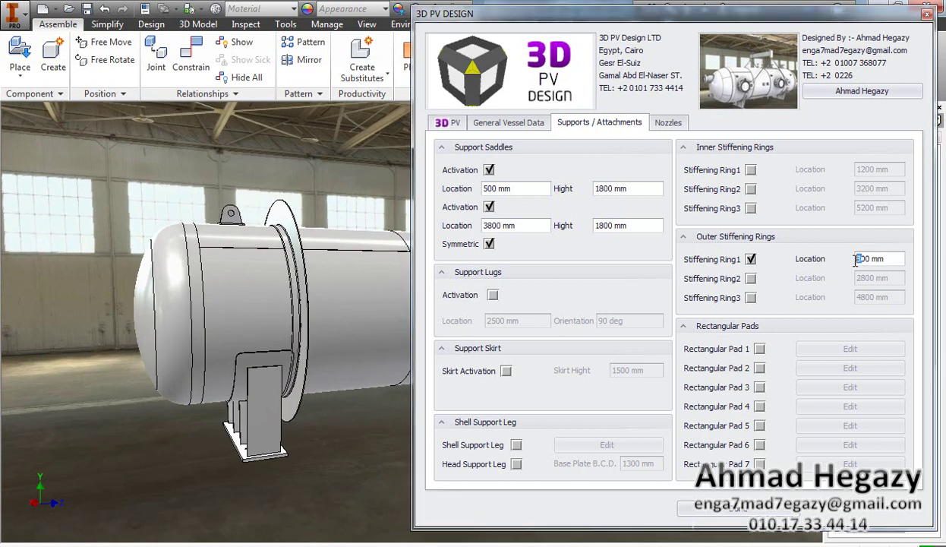
text(22)
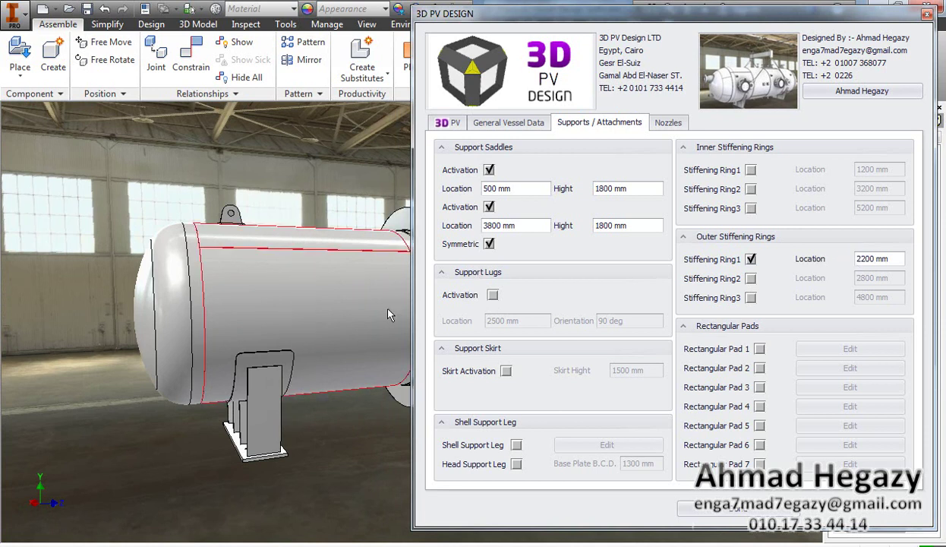
middle_drag(377, 303, 337, 315)
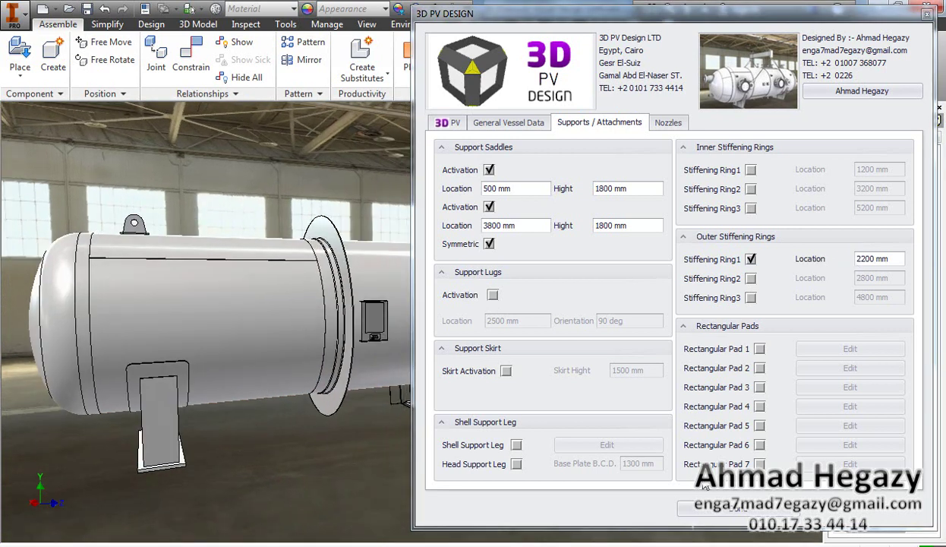
click(729, 512)
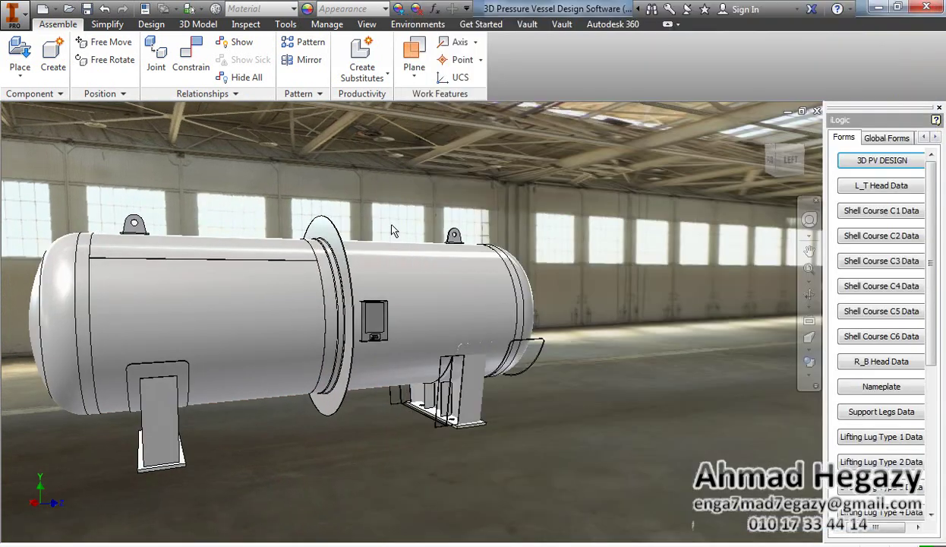
Step: Open the outer stiffening ring for editing and bring up its Stiffening Ring Data form clear of the ring
double_click(325, 230)
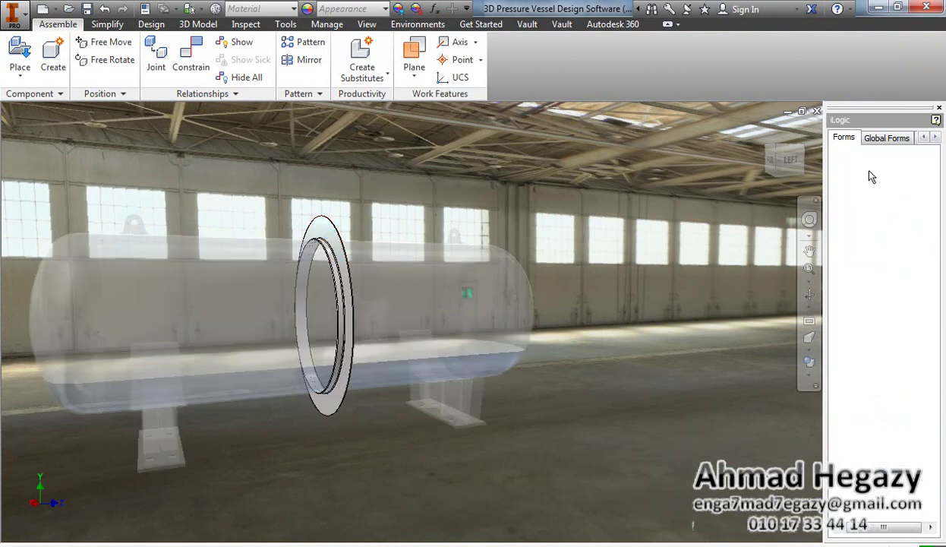
click(851, 160)
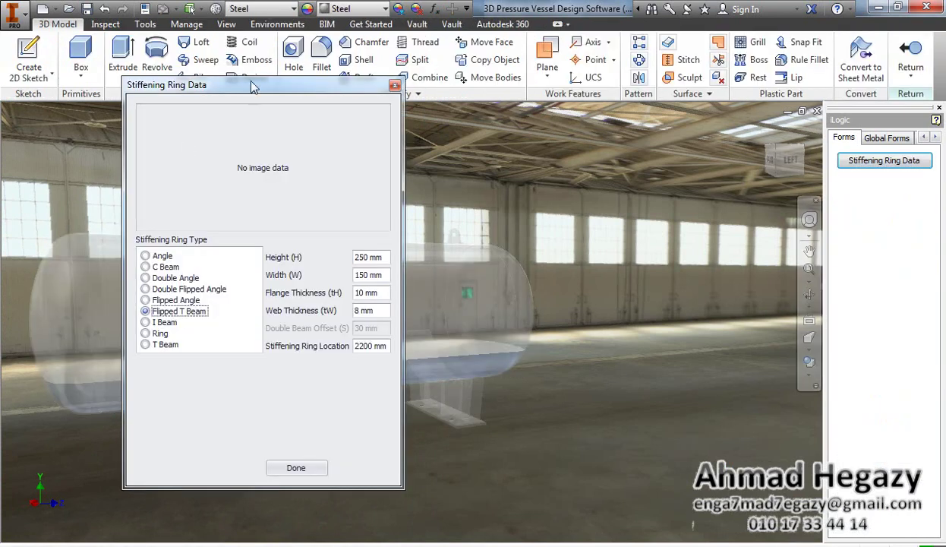
drag(253, 87, 618, 97)
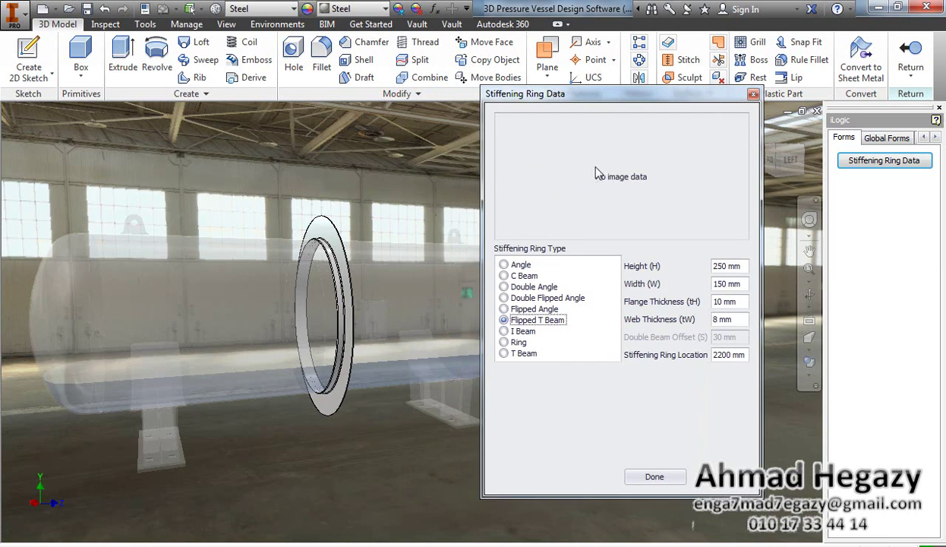
Step: Try the Angle, C Beam, Flipped Angle and Flipped T Beam profiles on the stiffening ring
click(520, 264)
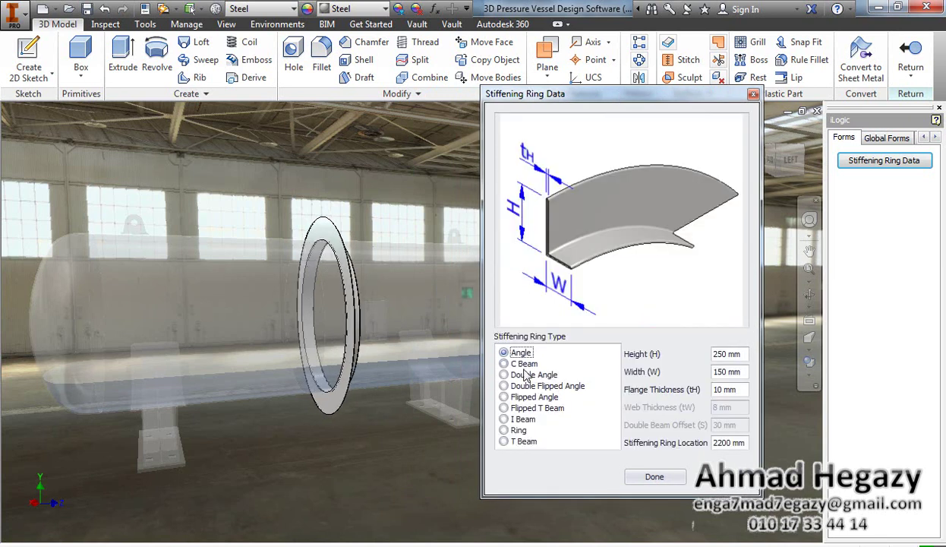
click(522, 365)
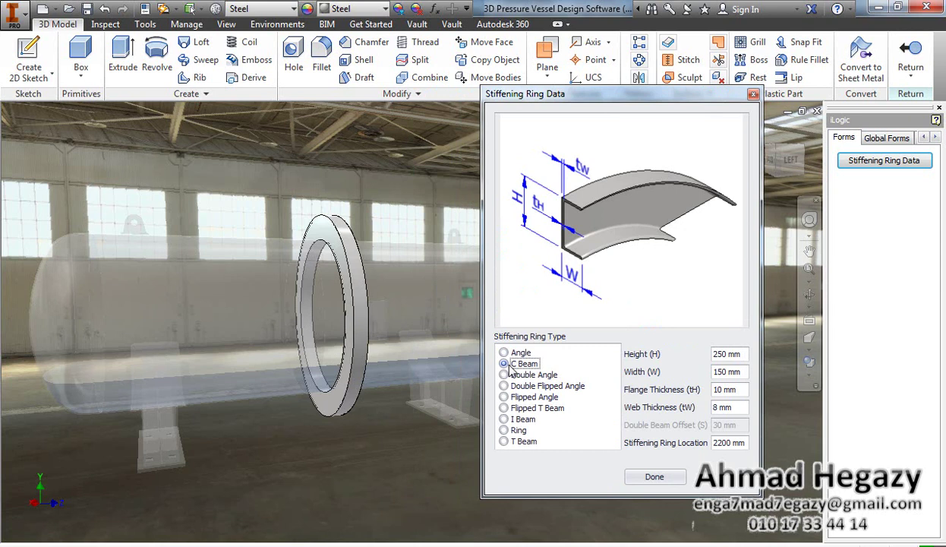
click(535, 395)
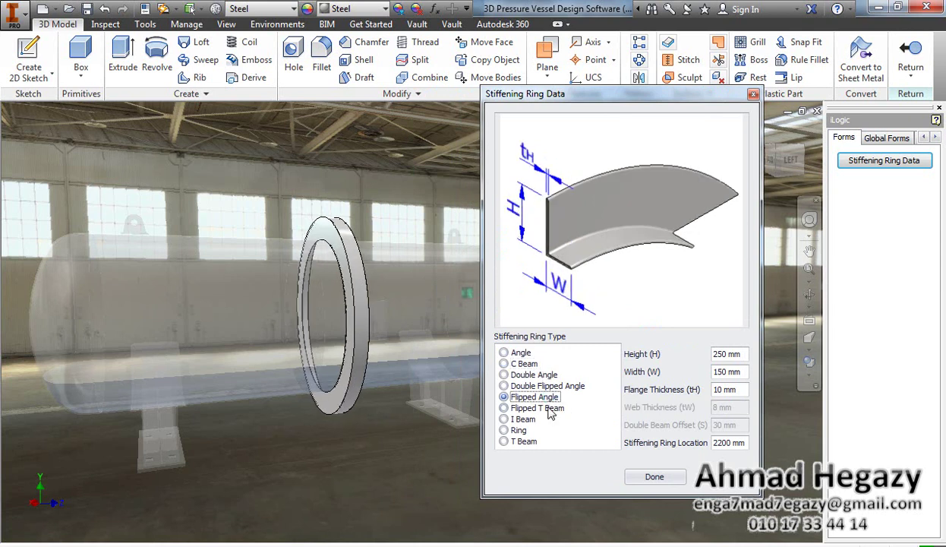
click(548, 408)
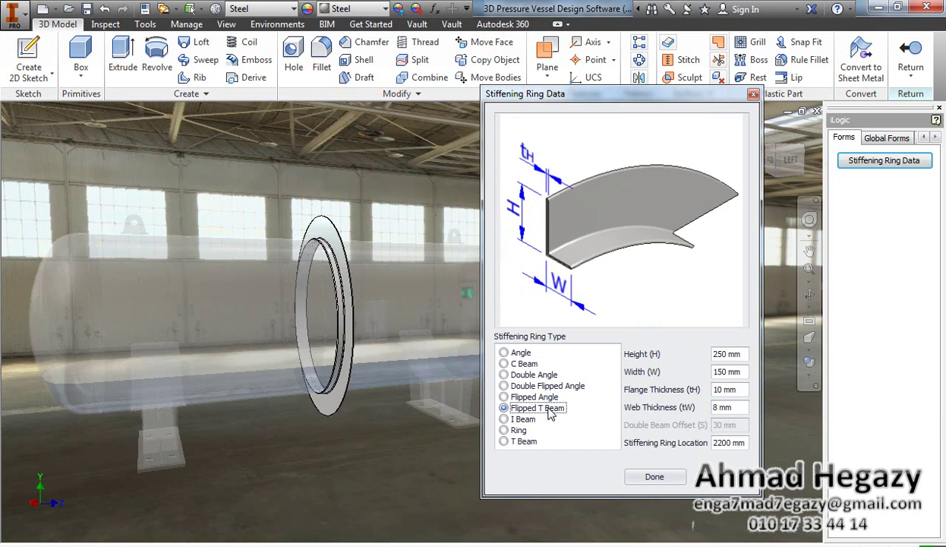
Step: Set the stiffening ring type to I Beam and finish editing to return to the vessel assembly
click(523, 419)
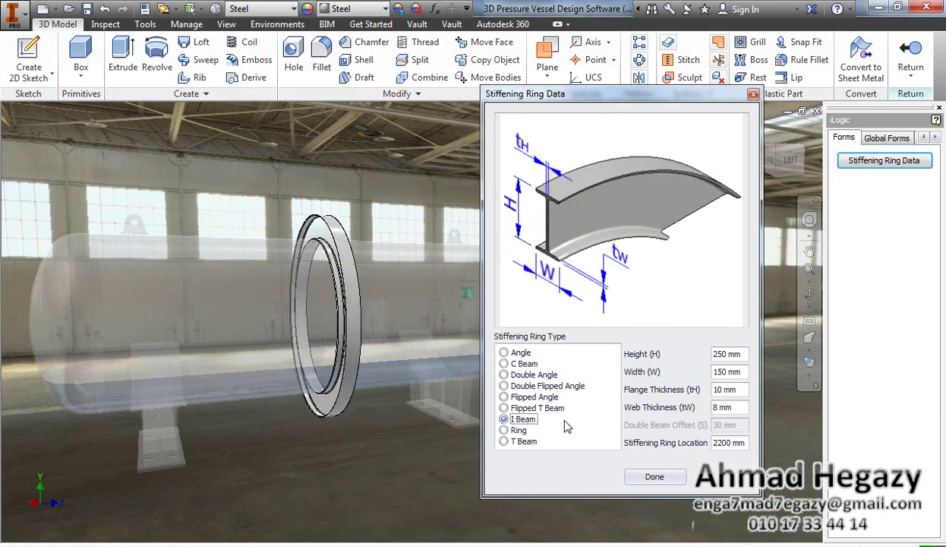
click(654, 477)
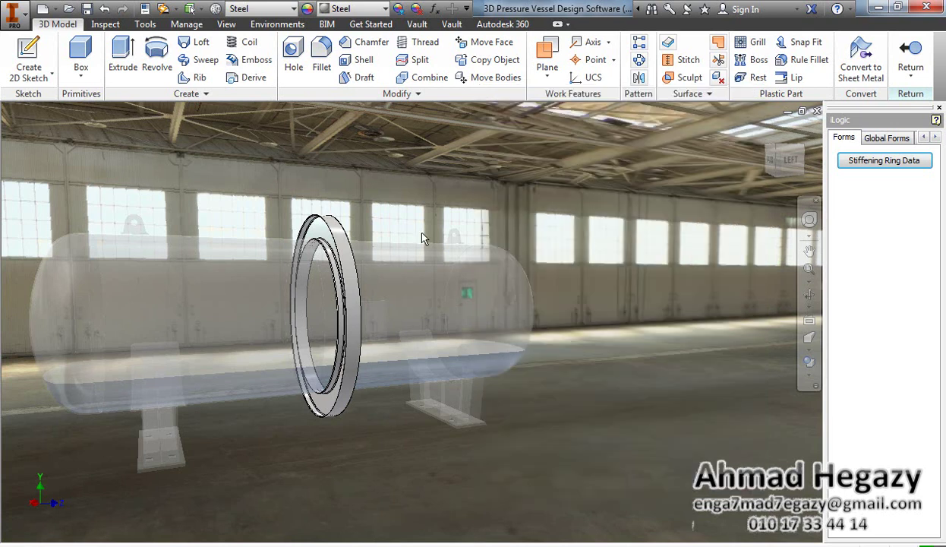
right_click(488, 167)
click(490, 205)
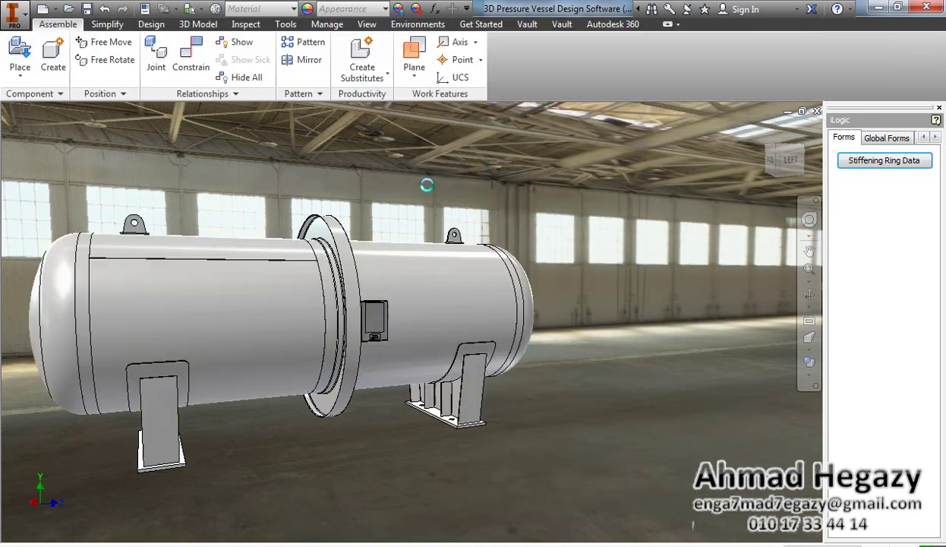
Step: Activate Rectangular Pad 1 in the 3D PV DESIGN supports and attachments settings and open its dimensions for editing
click(898, 164)
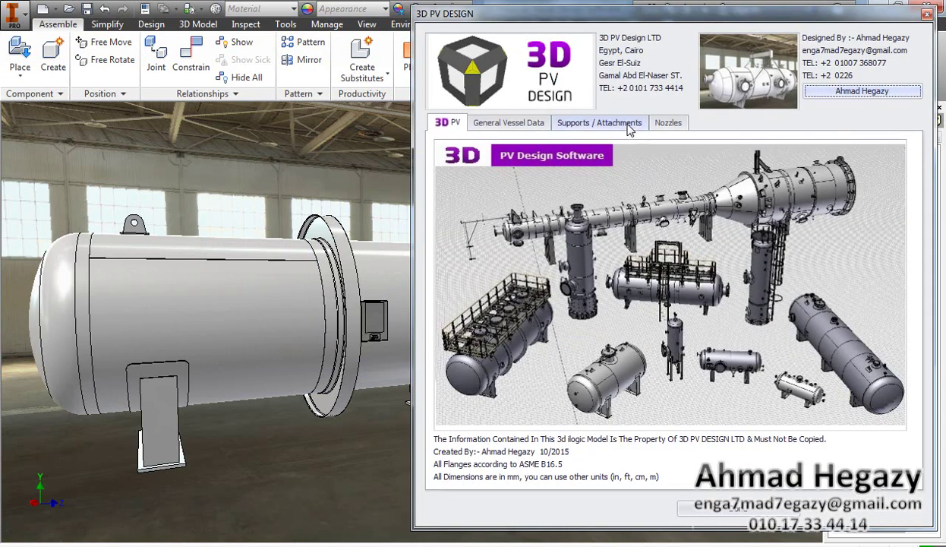
click(627, 125)
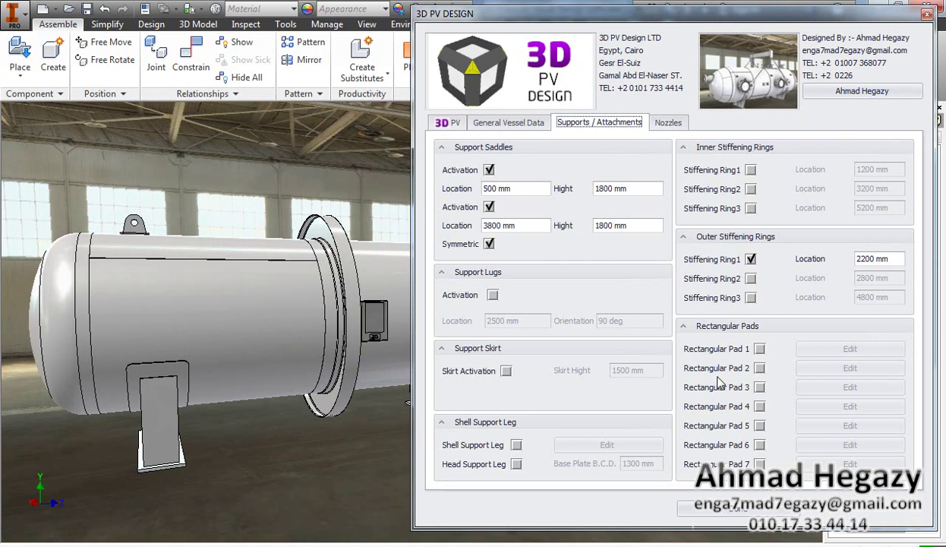
click(759, 349)
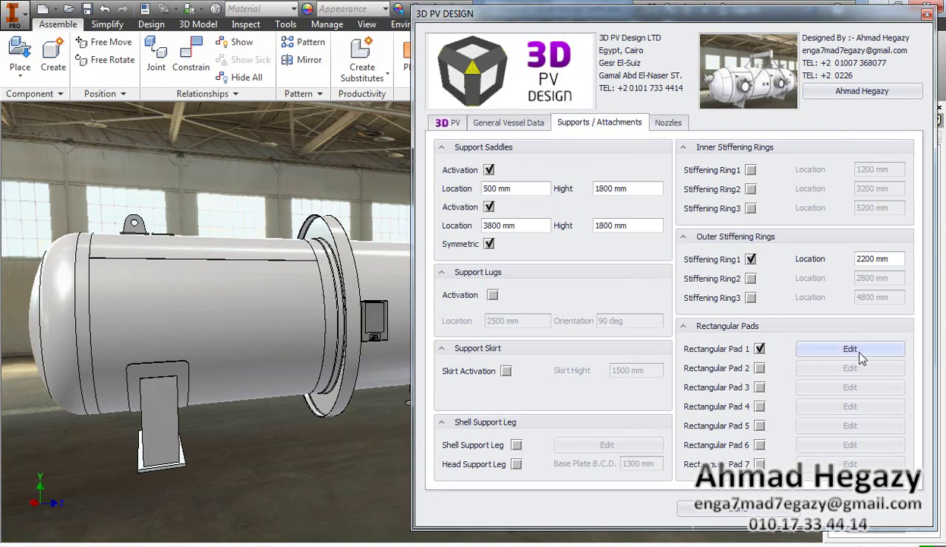
click(807, 347)
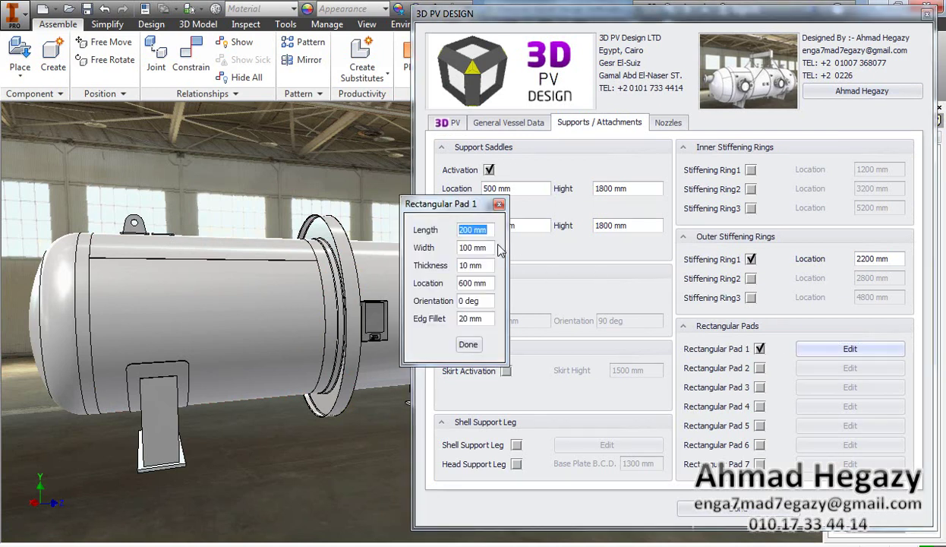
Step: Set Rectangular Pad 1 to 300 mm length, 200 mm width and 12 mm thickness
text(300)
key(Tab)
text(200)
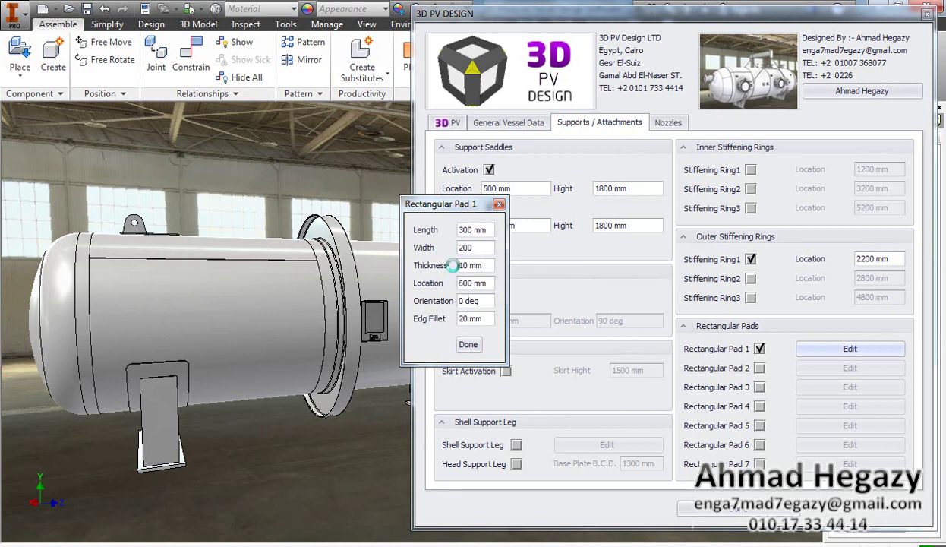
key(Tab)
text(12)
key(Tab)
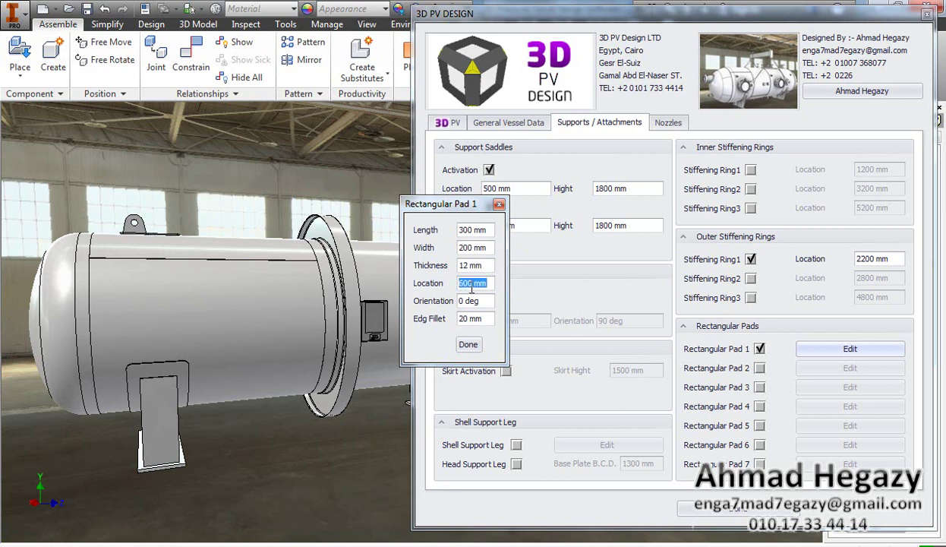
Step: Position Rectangular Pad 1 at location 1000 mm and orientation 75 deg, with a 50 mm edge fillet, and finish its settings
text(1000)
key(Tab)
text(75)
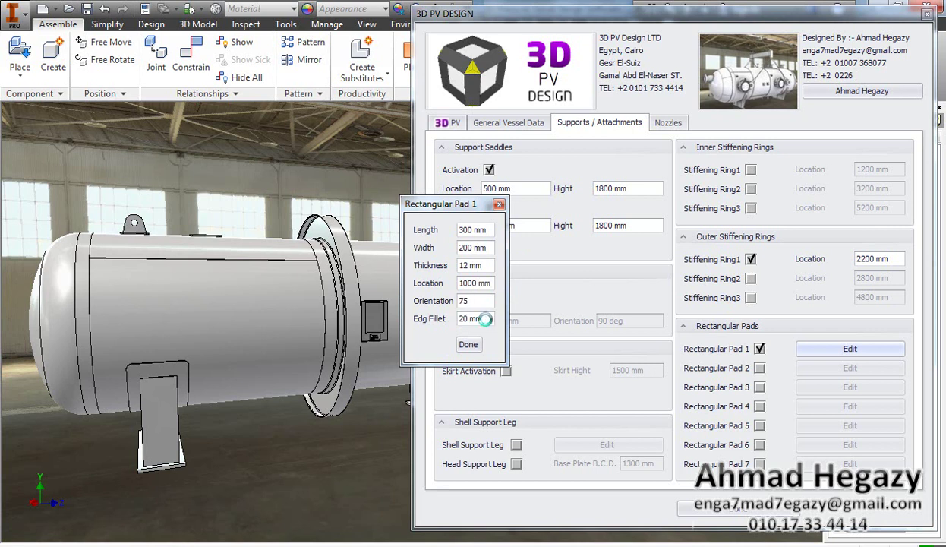
click(487, 319)
drag(490, 319, 435, 317)
text(50)
click(482, 302)
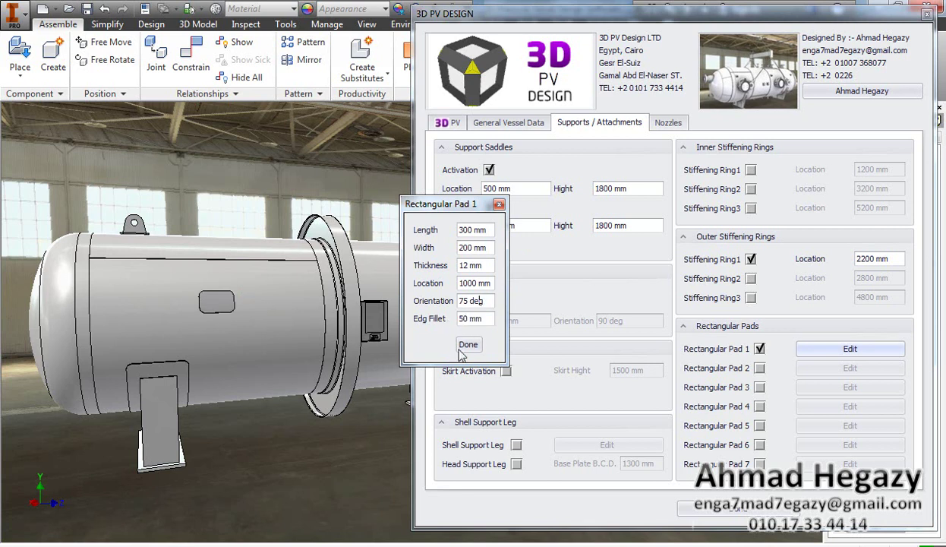
click(464, 344)
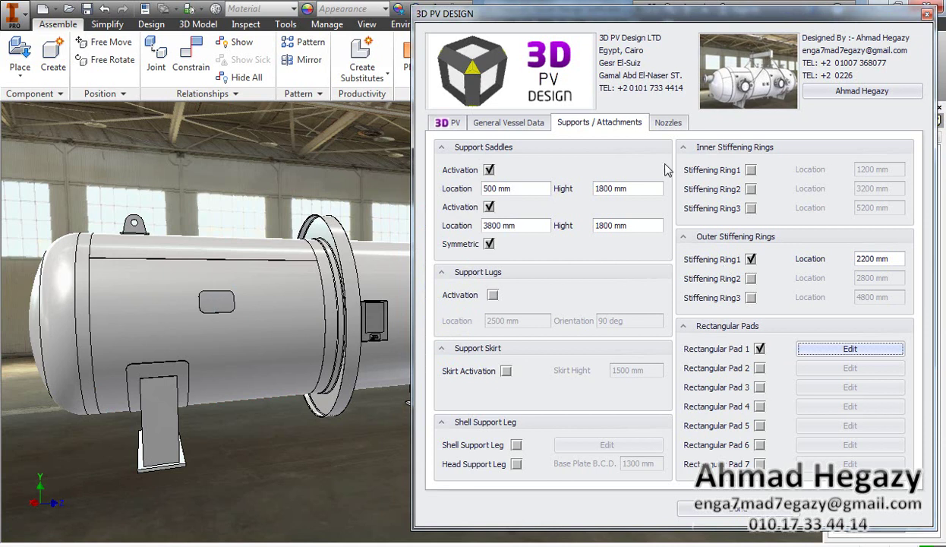
Step: Activate the left/top head manhole in the nozzle settings and close the form
click(668, 124)
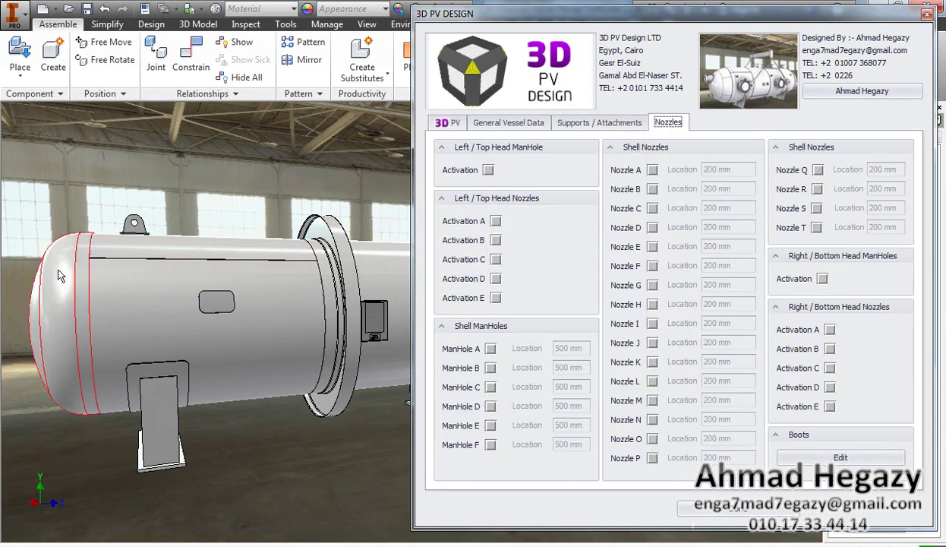
click(489, 170)
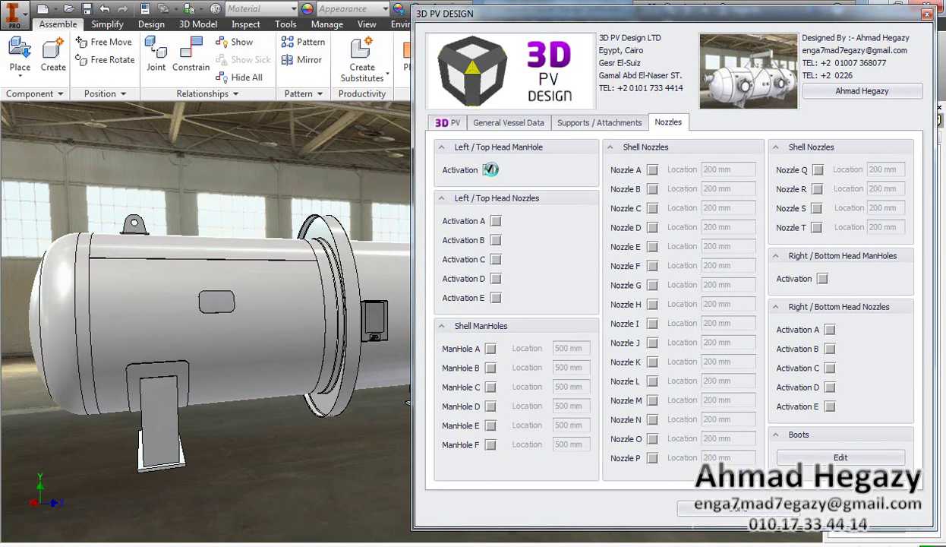
click(730, 514)
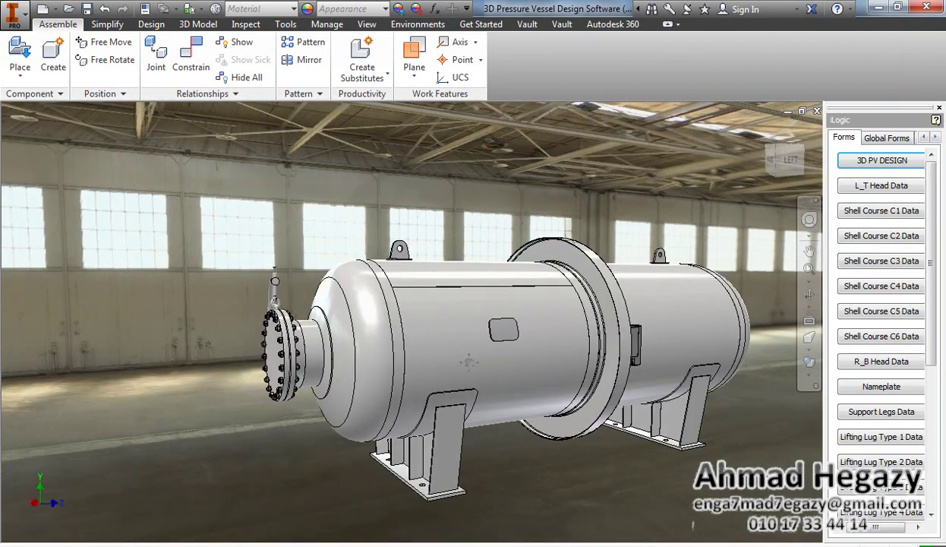
Step: Open the head manhole for editing and place its ManHole A form clear of the manhole
click(809, 294)
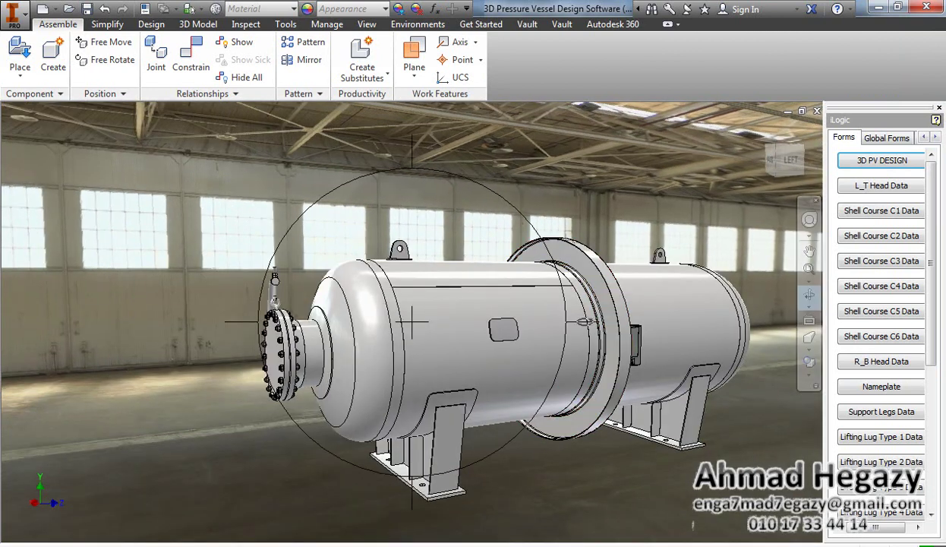
drag(613, 321, 625, 319)
right_click(438, 297)
click(469, 304)
double_click(397, 361)
double_click(445, 350)
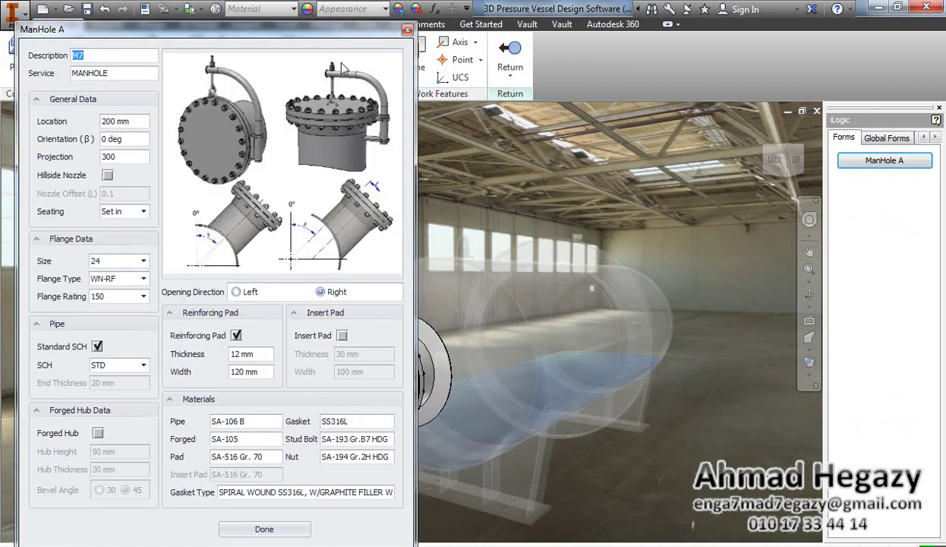
drag(362, 32, 792, 51)
middle_drag(311, 280, 160, 261)
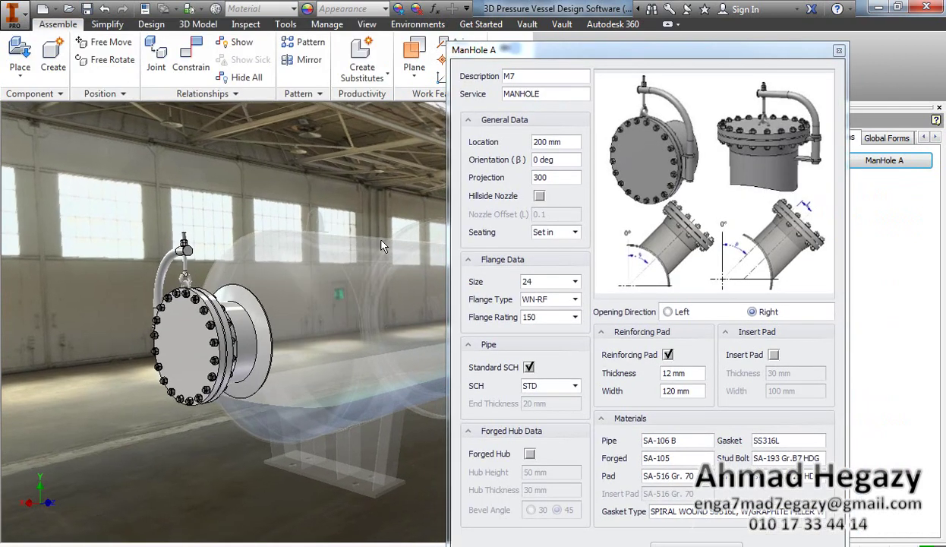
Step: Make the head manhole a hillside nozzle with a nozzle offset (L) of 300
click(539, 196)
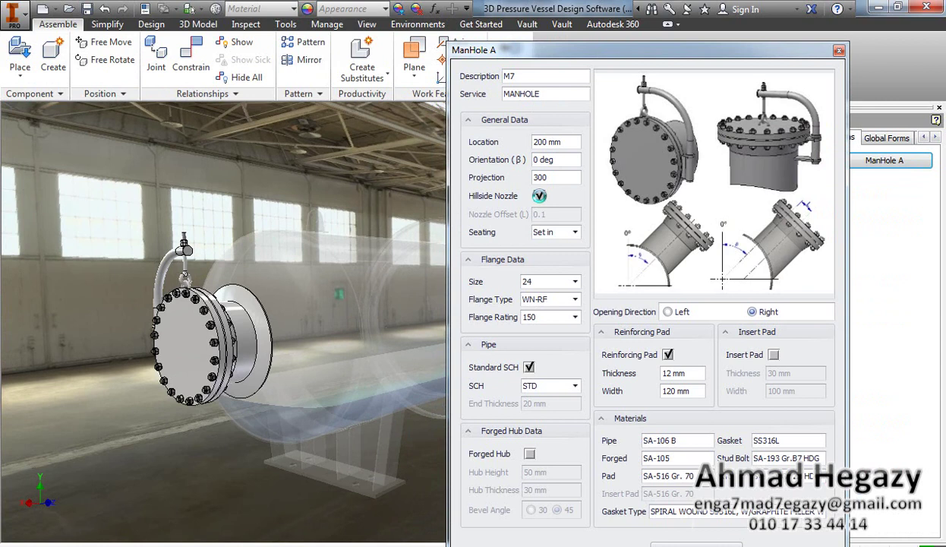
drag(560, 215, 513, 220)
text(4)
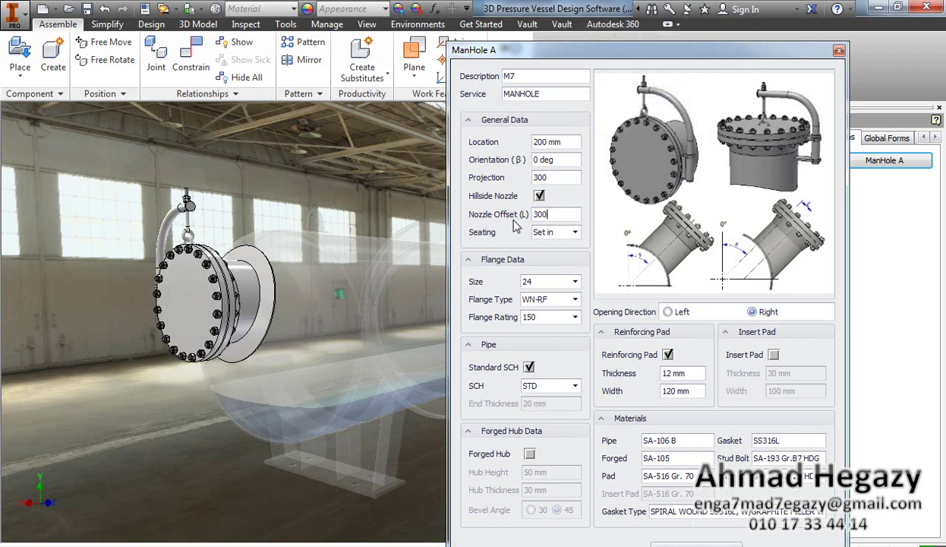
Step: Keep the manhole flange at size 24, type WN-RF and rating 150, and turn off the standard pipe schedule
click(575, 282)
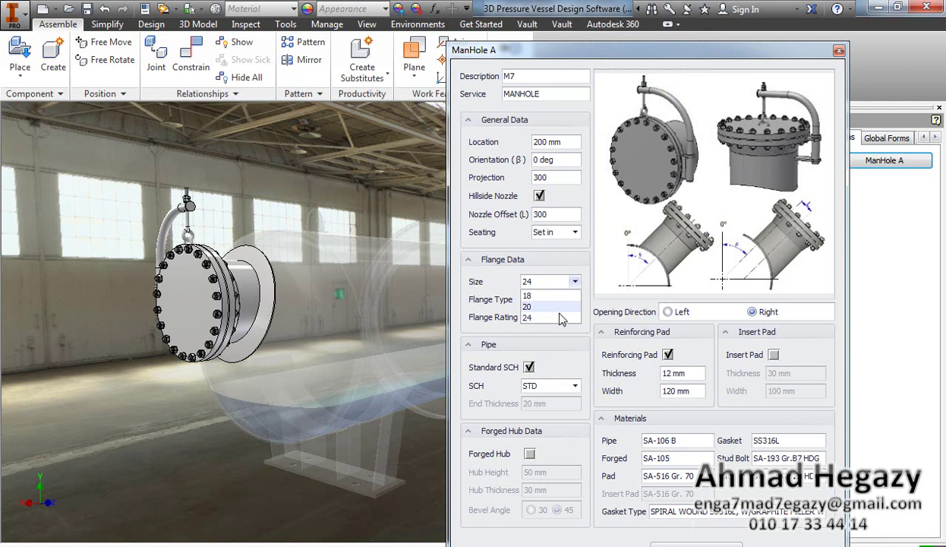
click(583, 353)
click(576, 300)
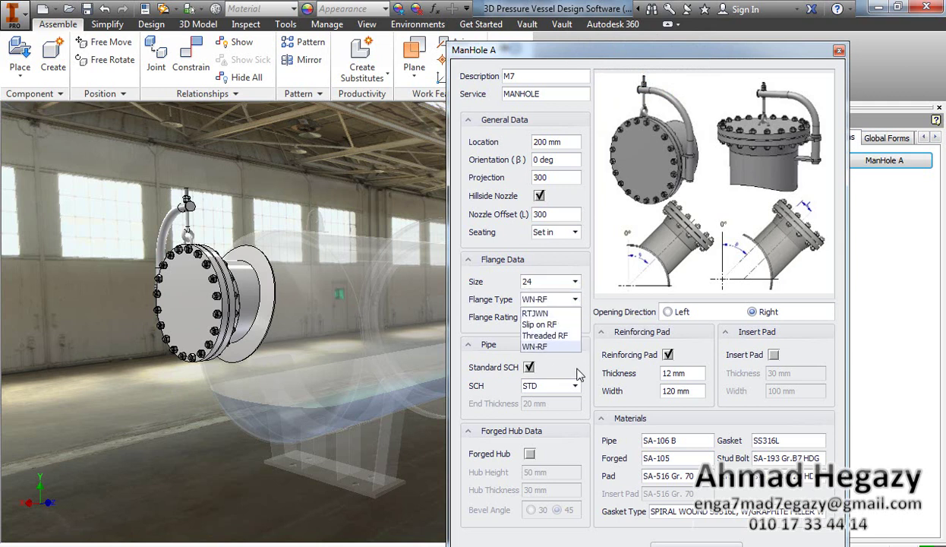
click(552, 346)
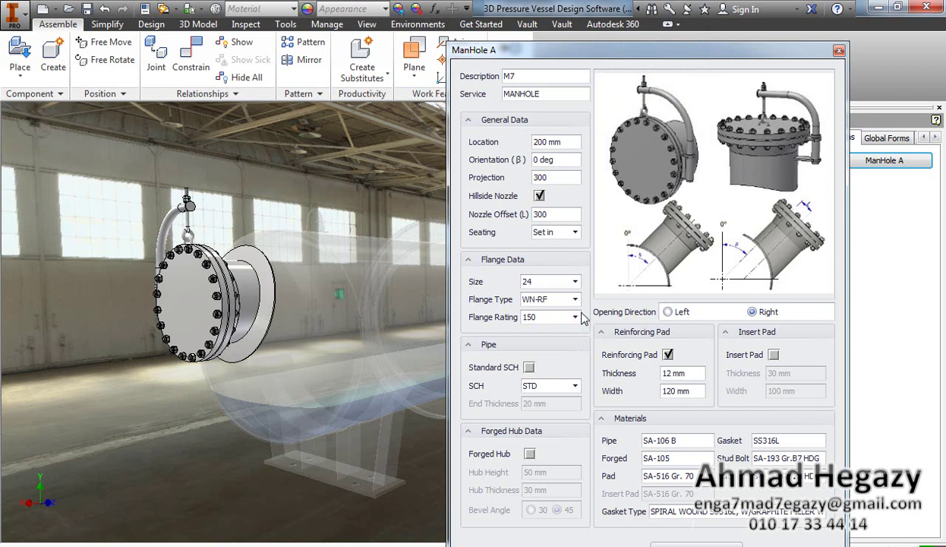
click(579, 324)
click(559, 315)
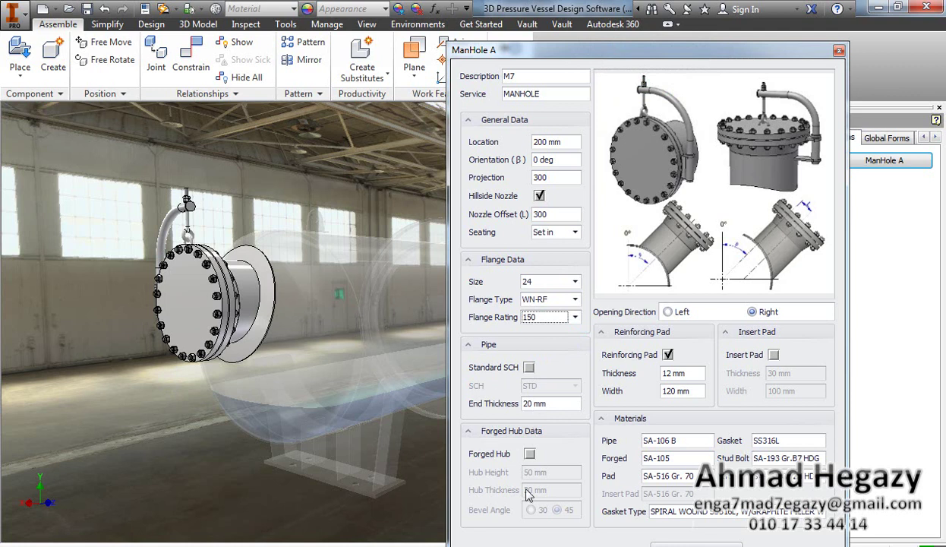
Step: Set the manhole's opening direction to Left and finish editing to return to the vessel assembly
click(667, 311)
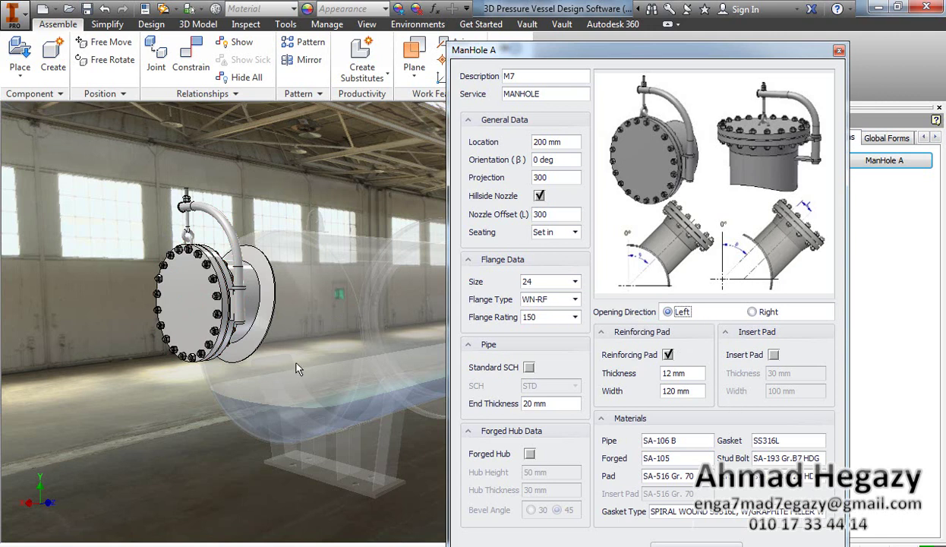
click(717, 543)
right_click(490, 202)
click(501, 237)
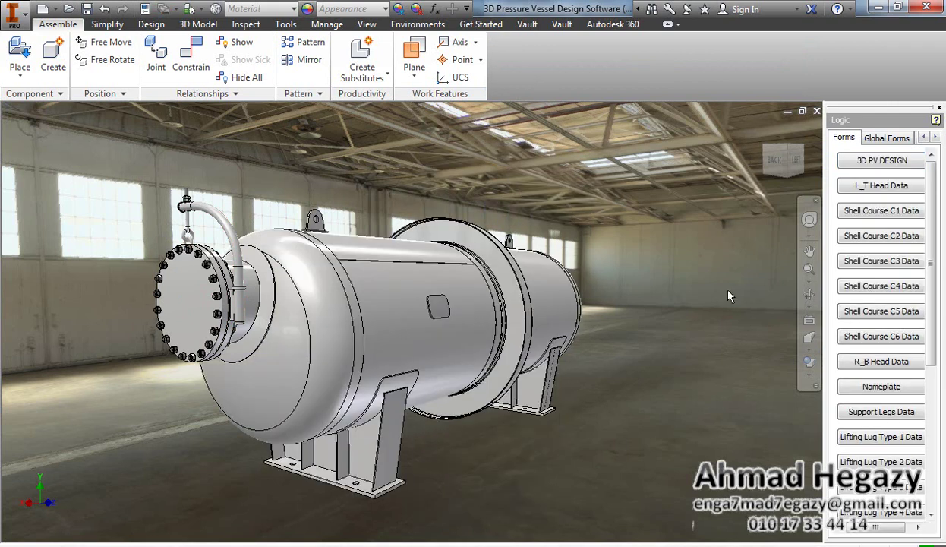
Step: Activate nozzle A on the right/bottom head in the 3D PV DESIGN nozzle settings and close the form
click(809, 295)
drag(568, 313, 450, 350)
scroll(452, 351, up, 5)
middle_drag(464, 359, 381, 299)
scroll(439, 218, up, 5)
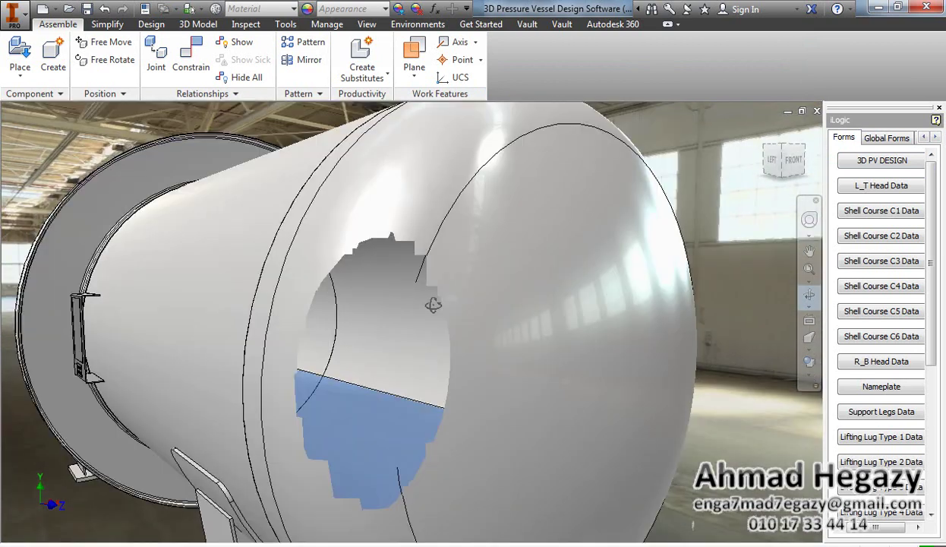
scroll(433, 303, down, 4)
right_click(563, 239)
click(542, 294)
click(871, 163)
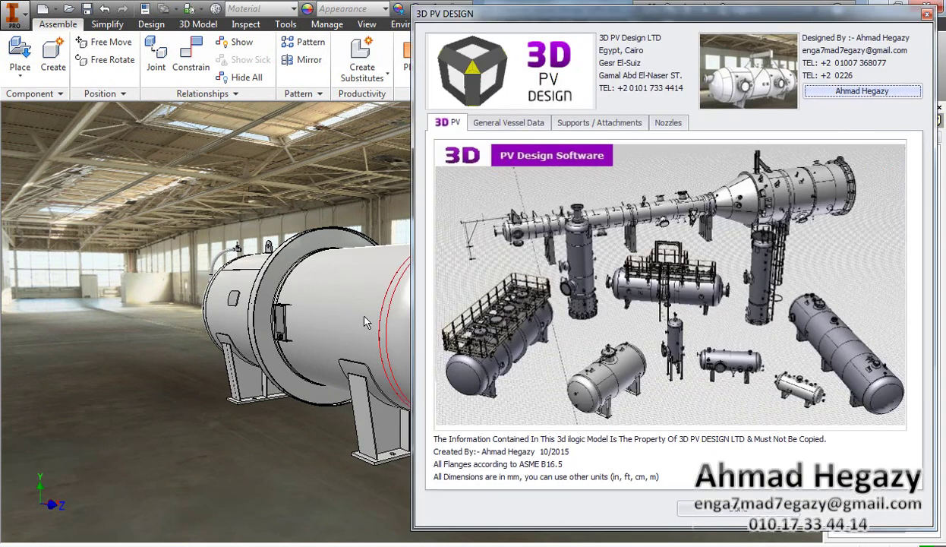
middle_drag(365, 321, 220, 315)
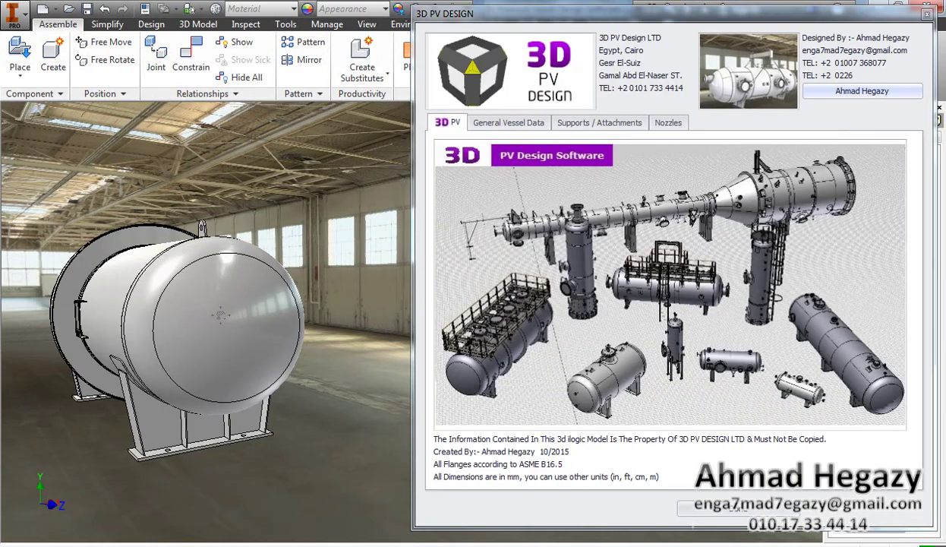
click(668, 122)
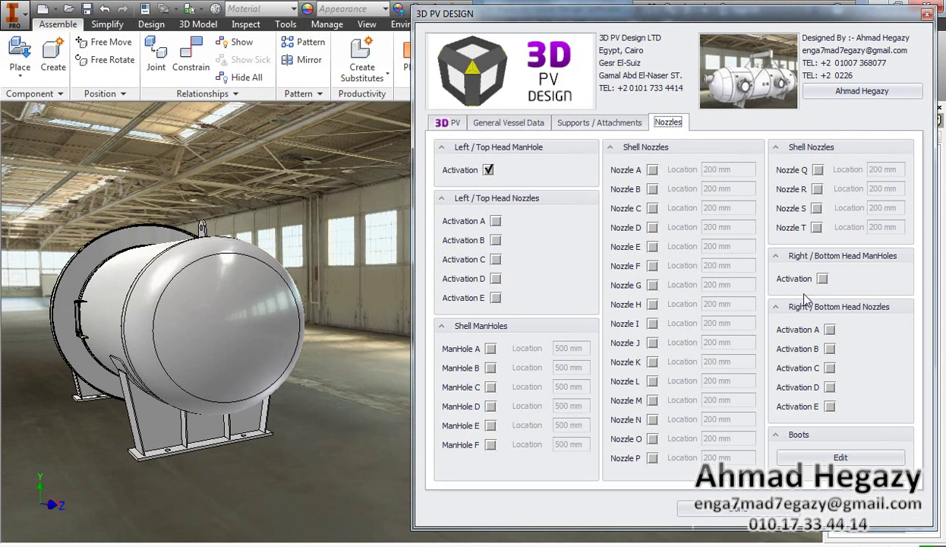
click(830, 329)
click(761, 506)
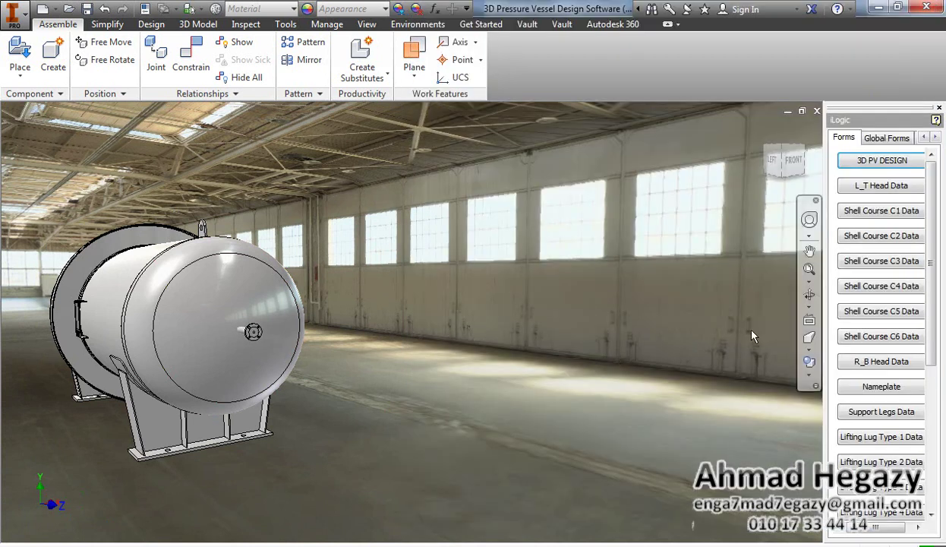
Step: Open the right/bottom head nozzle for editing and place its Nozzle A Data form clear of the nozzle
click(808, 295)
drag(579, 324, 694, 317)
scroll(429, 315, down, 3)
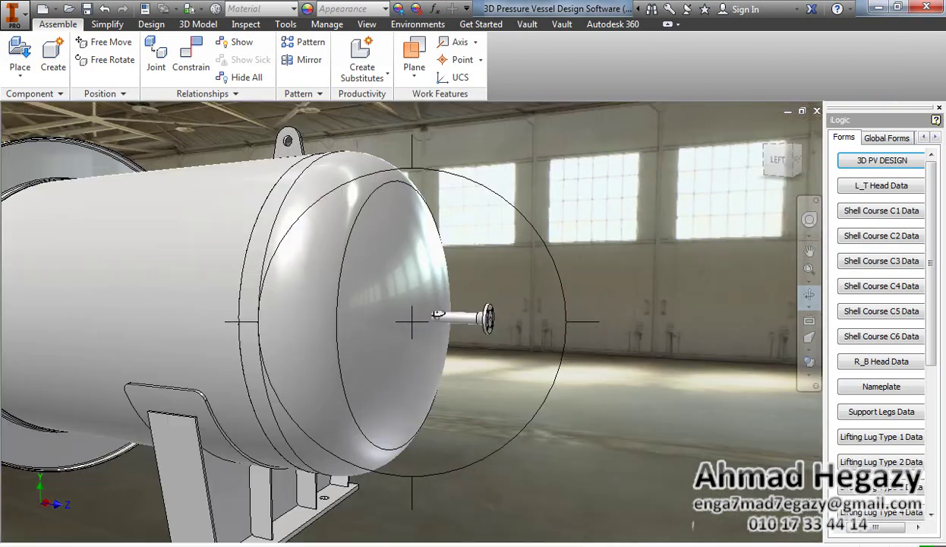
right_click(491, 291)
click(540, 290)
double_click(492, 311)
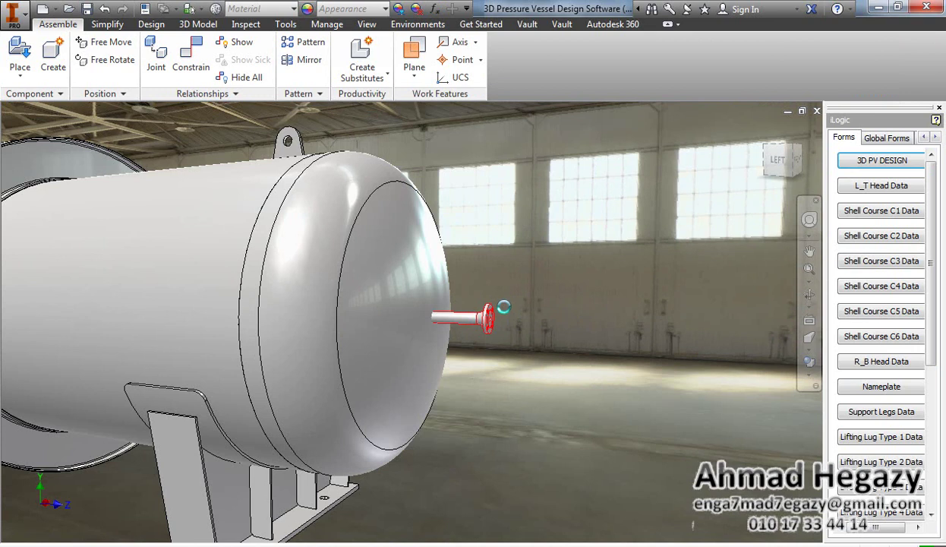
click(849, 162)
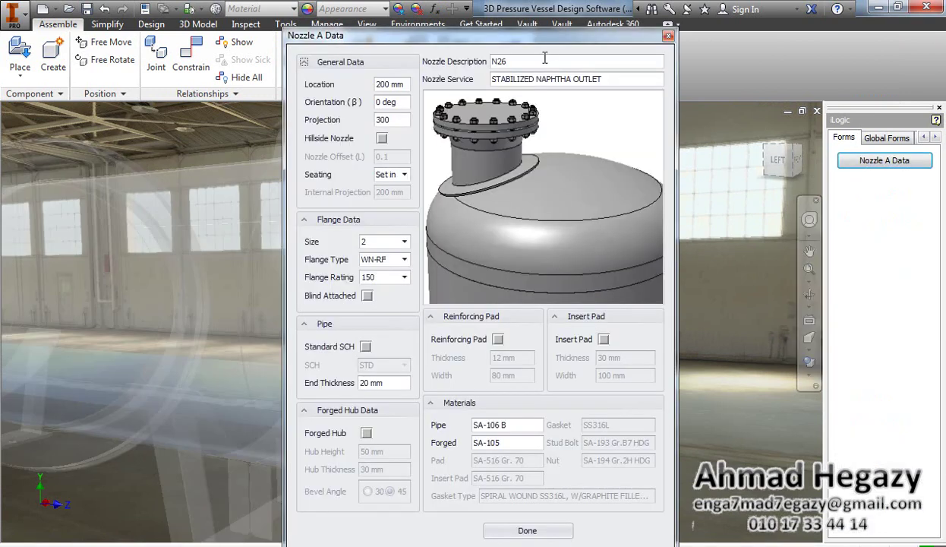
drag(535, 35, 751, 22)
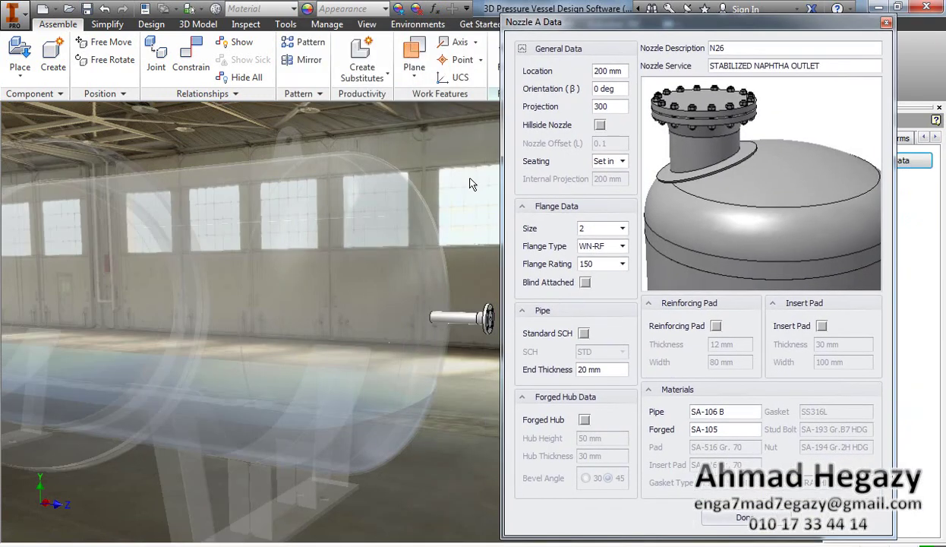
middle_drag(469, 183, 445, 179)
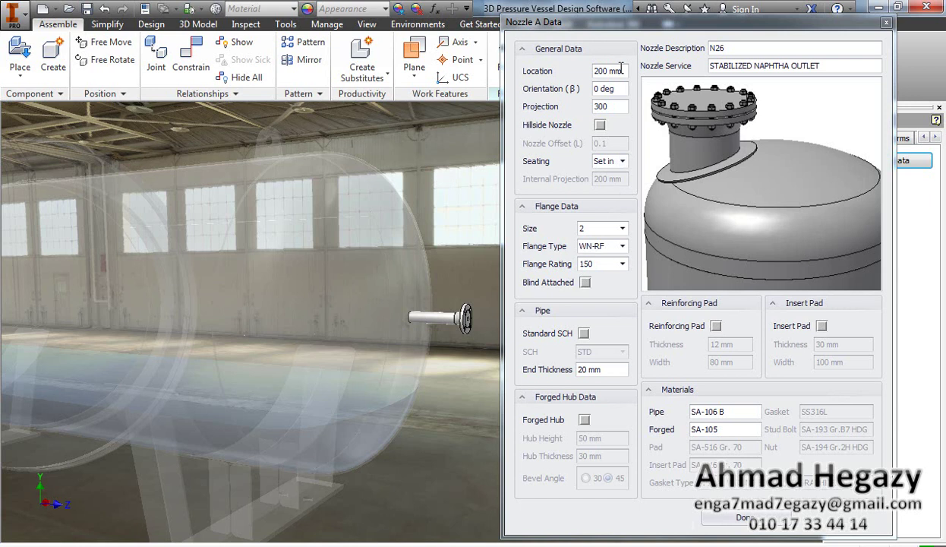
Step: Make nozzle A a hillside nozzle and set its nozzle offset to 600
click(599, 126)
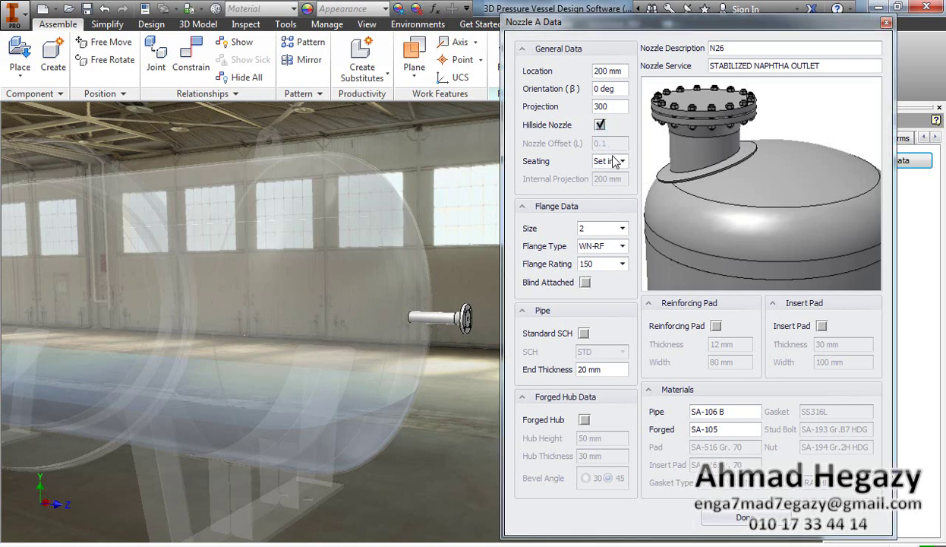
drag(612, 144, 576, 152)
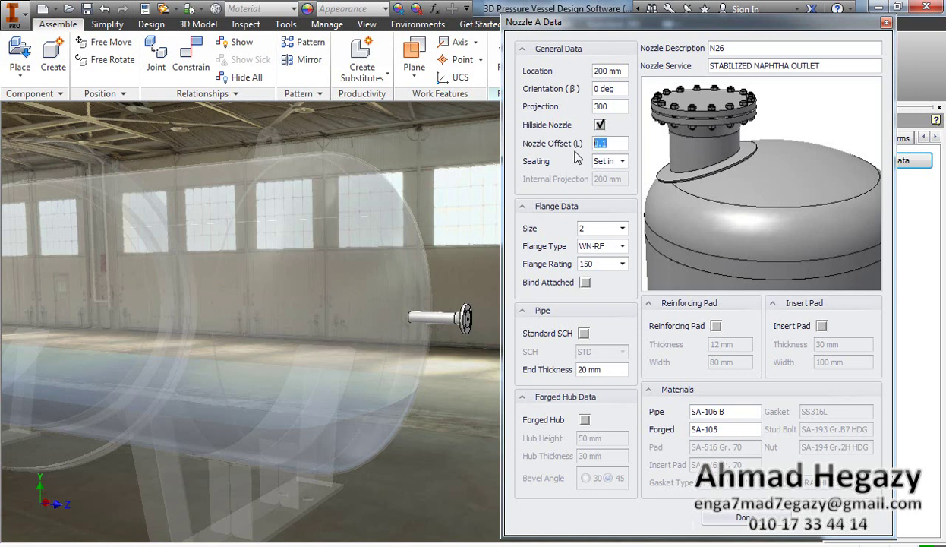
text(600)
key(Return)
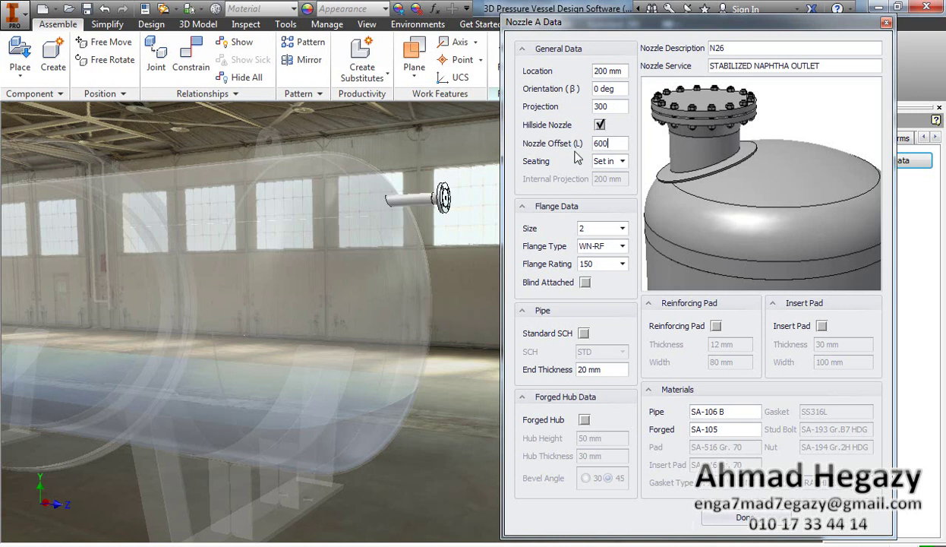
scroll(439, 179, down, 2)
middle_drag(447, 183, 463, 207)
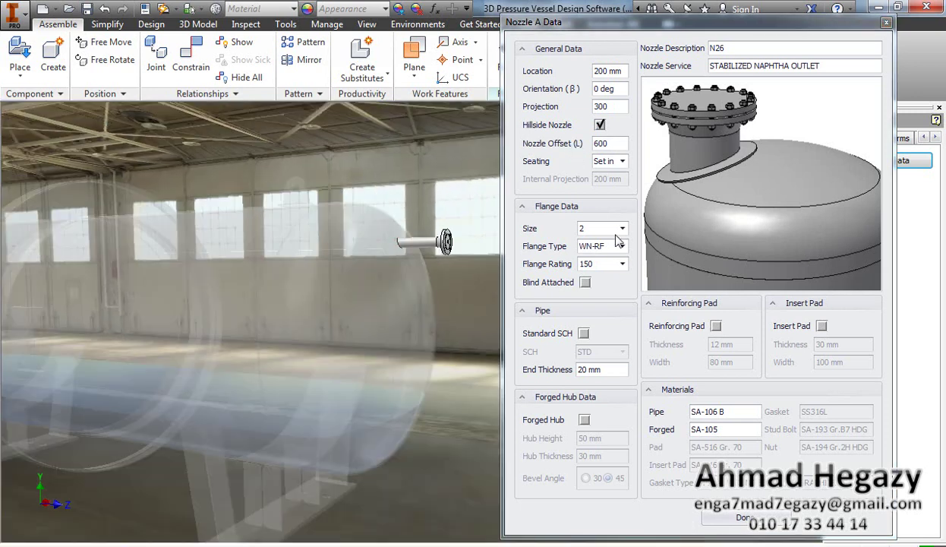
Step: Set nozzle A's flange size to 6 and its flange type to RTJWN
click(604, 228)
scroll(599, 296, down, 6)
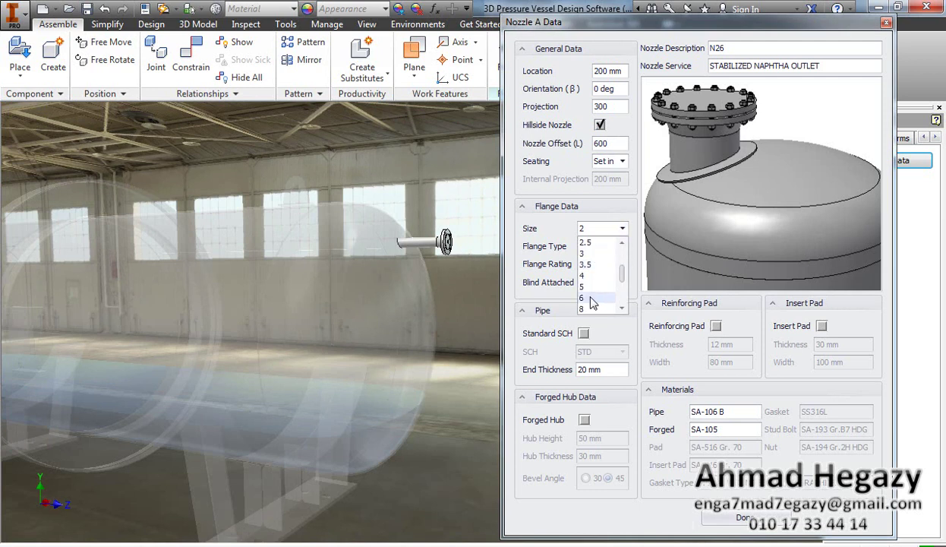
click(584, 297)
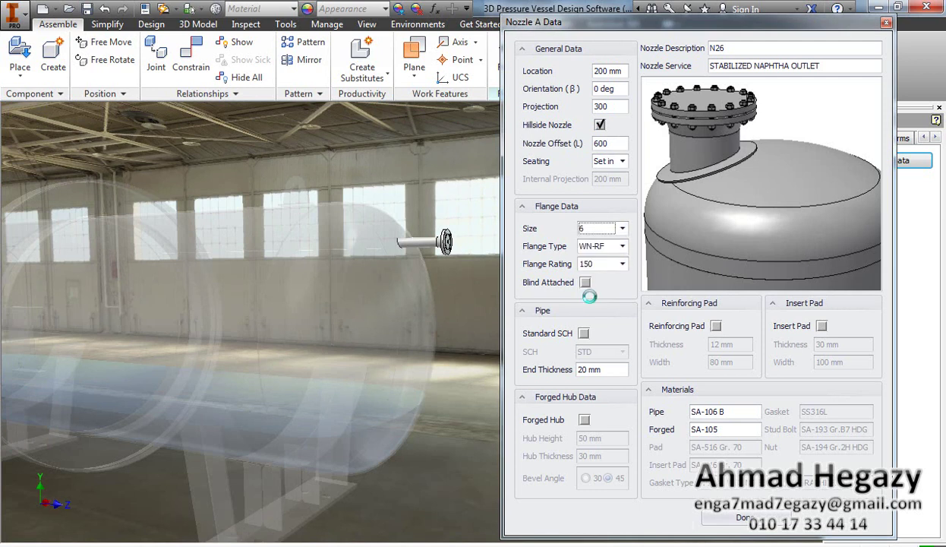
click(607, 246)
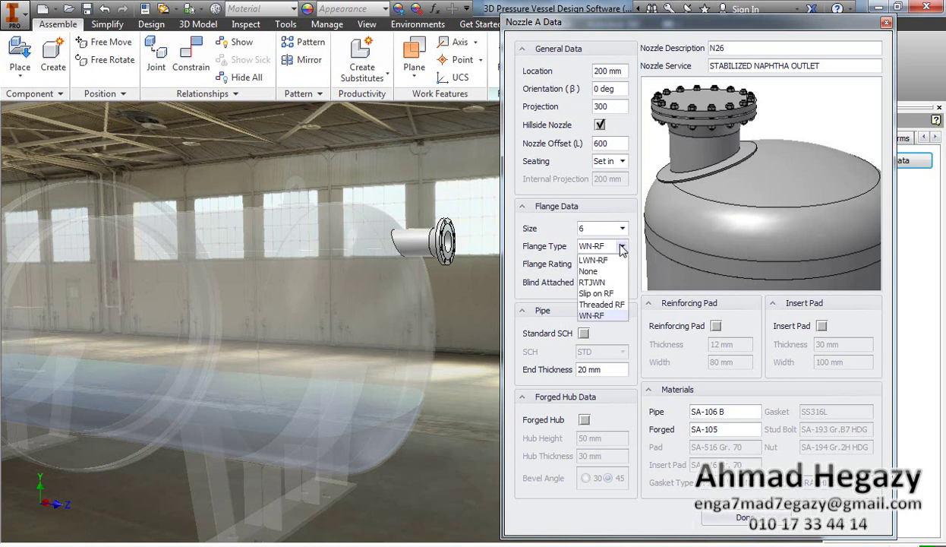
click(593, 283)
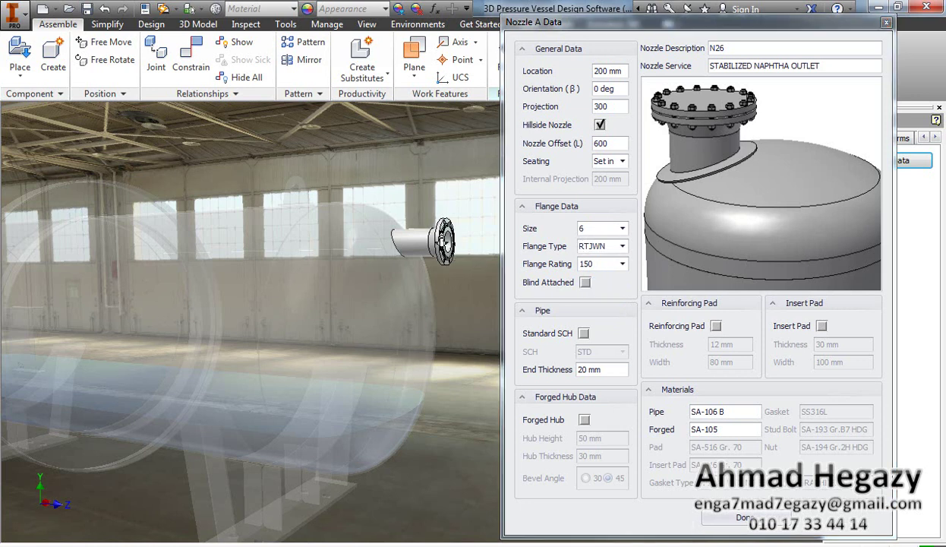
Step: Examine the RTJWN flange and its face on nozzle A up close from an angled view
scroll(444, 259, up, 5)
scroll(437, 255, down, 2)
middle_drag(429, 247, 283, 387)
scroll(357, 302, up, 3)
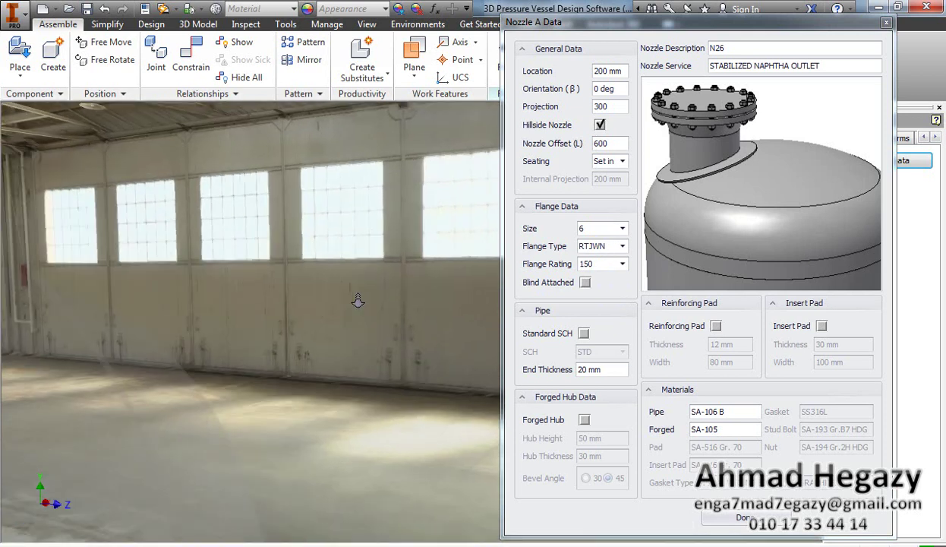
scroll(361, 293, down, 4)
scroll(368, 271, up, 1)
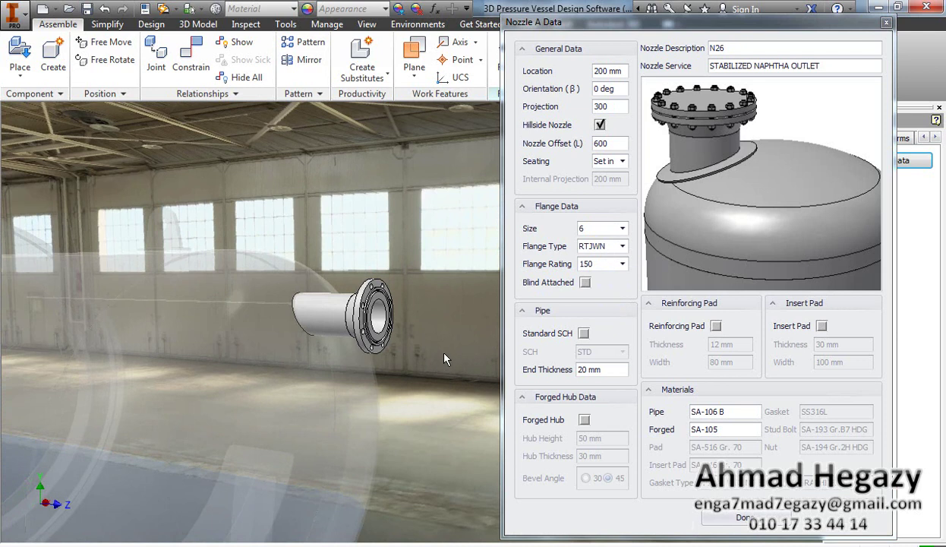
key(F4)
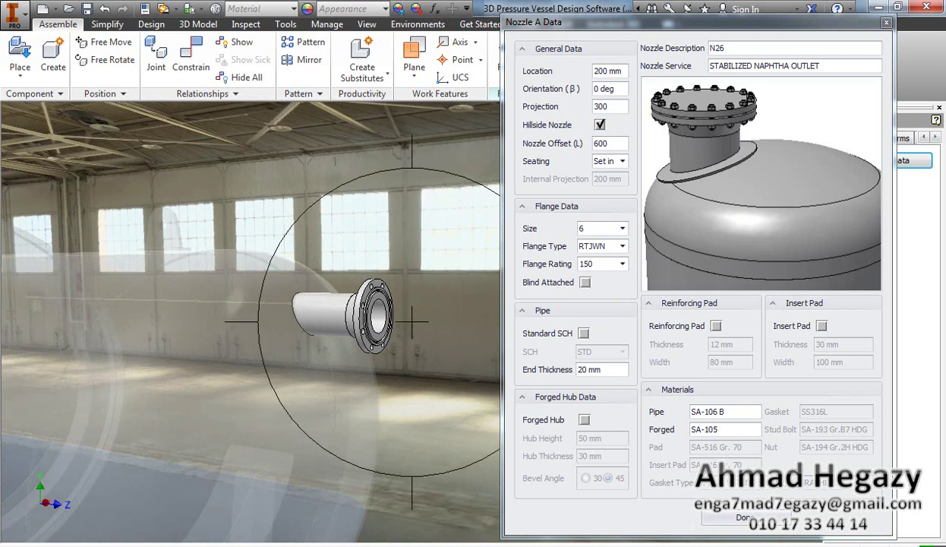
drag(234, 321, 209, 324)
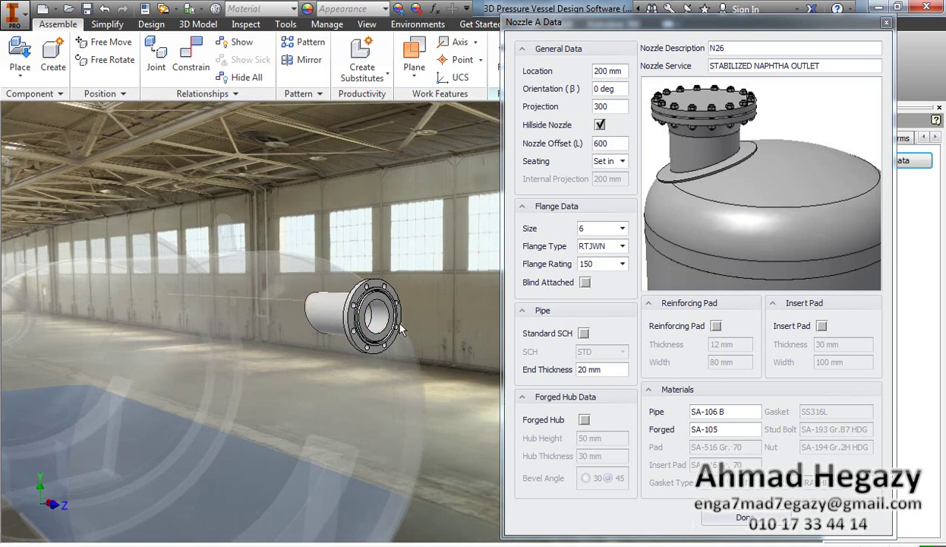
scroll(402, 328, up, 3)
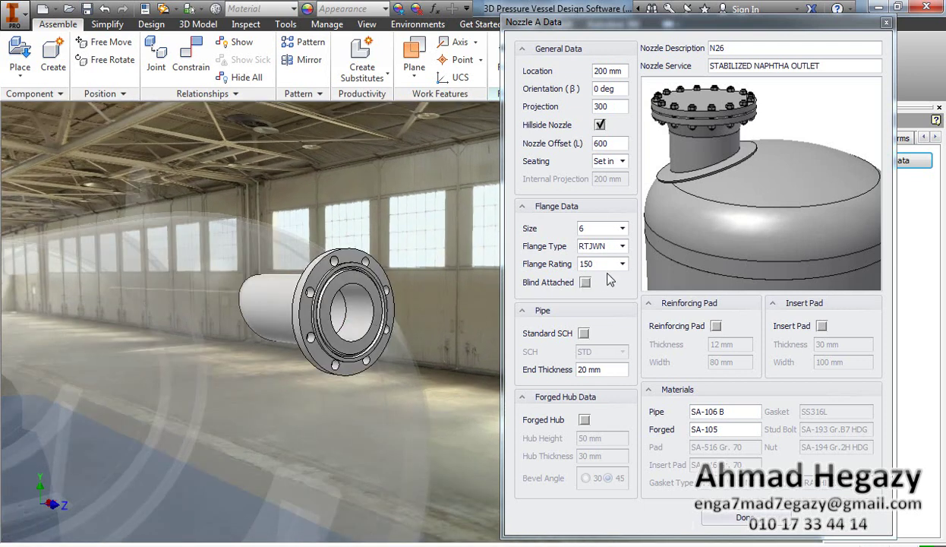
Step: Turn on the standard pipe schedule and the forged hub for nozzle A, and check the hub from the side
click(584, 334)
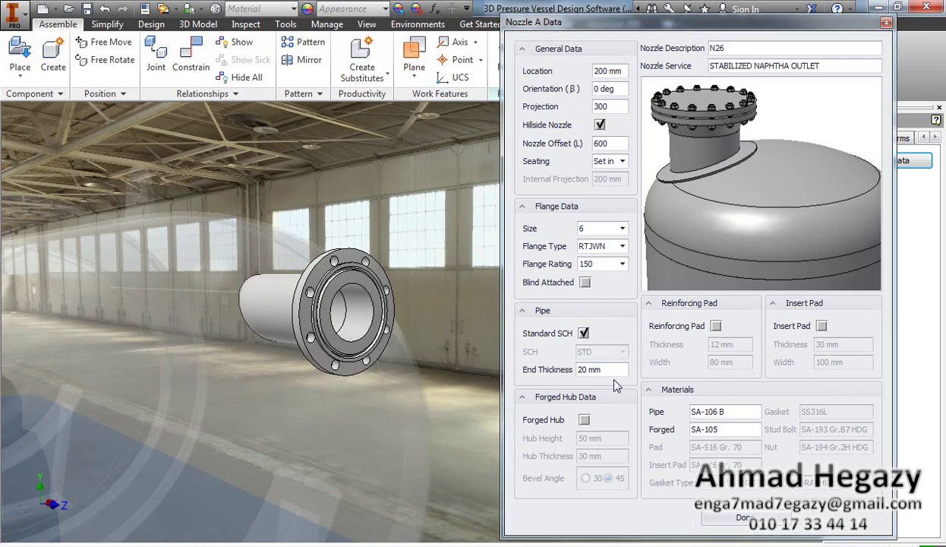
click(583, 419)
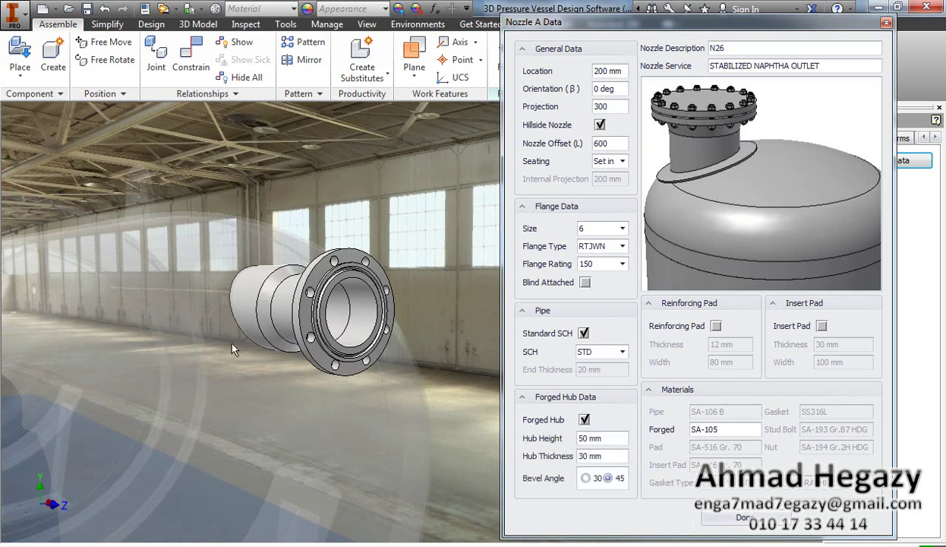
key(F4)
drag(237, 323, 290, 324)
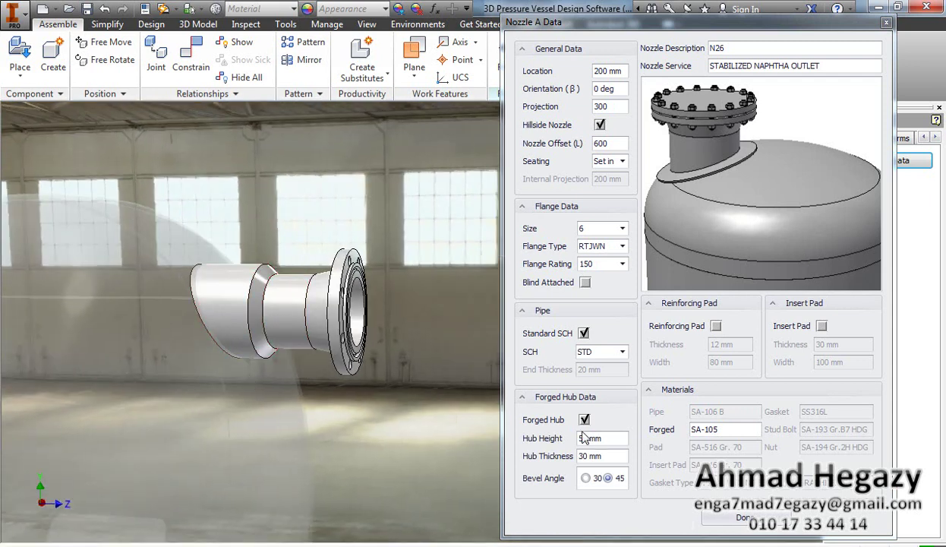
Step: Try a 30-degree bevel angle on nozzle A's forged hub and set it back to 45 degrees
click(587, 478)
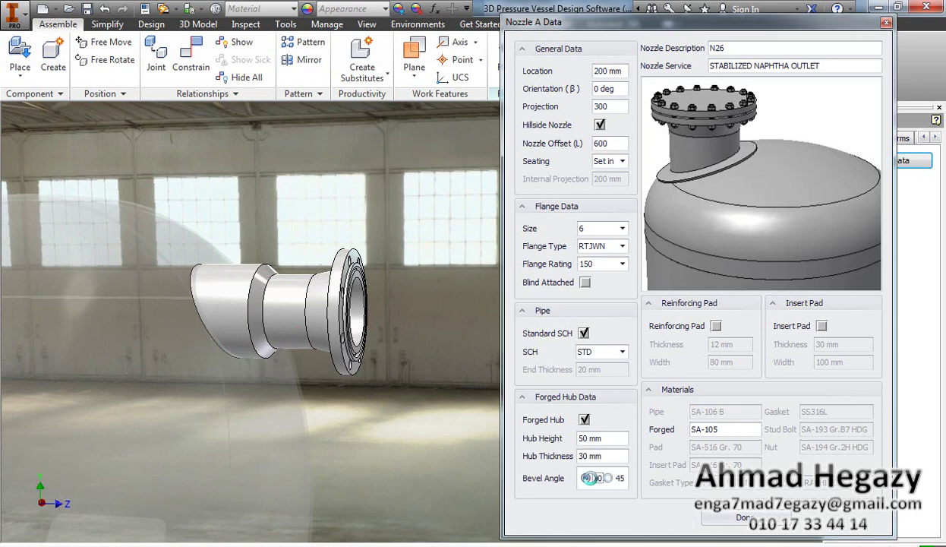
click(588, 478)
click(609, 478)
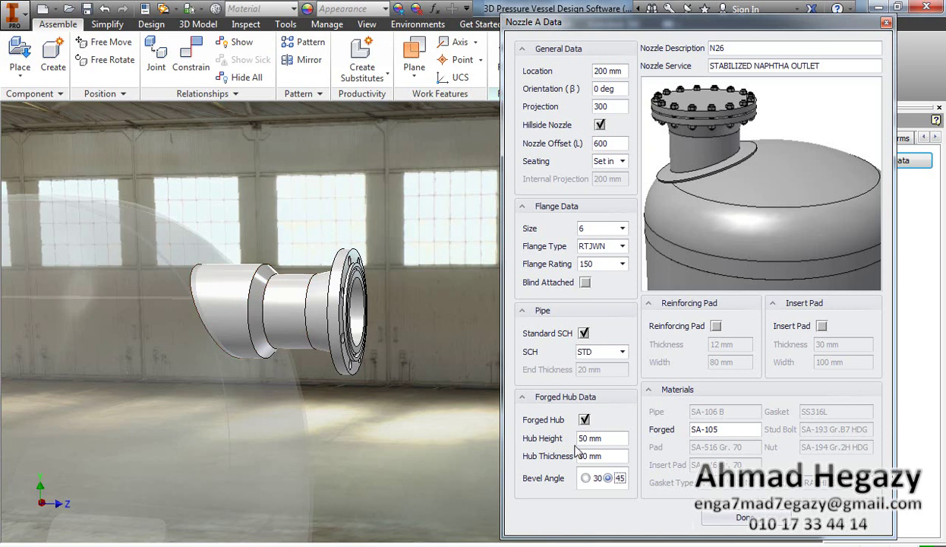
Step: Set nozzle A's forged hub height to 70 mm and finish editing to return to the vessel assembly
drag(584, 438, 564, 443)
text(7)
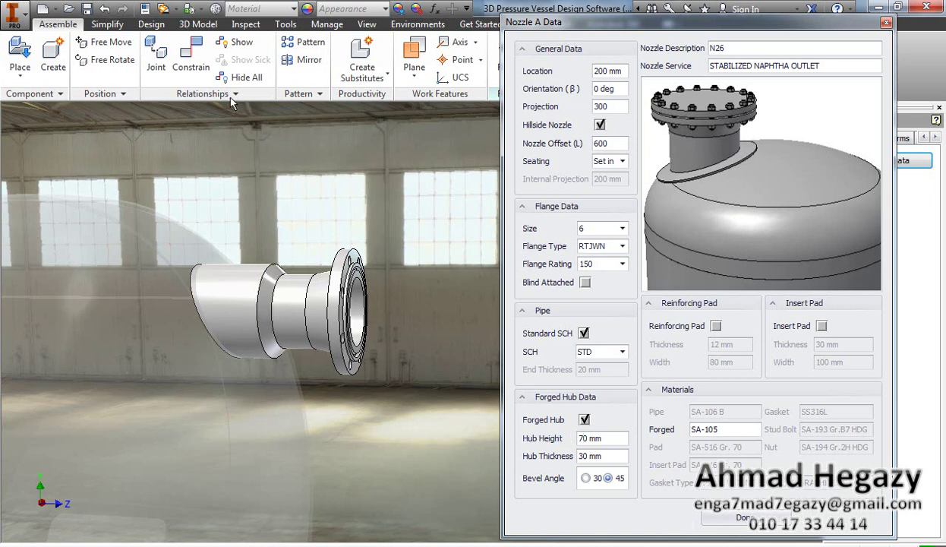
click(162, 9)
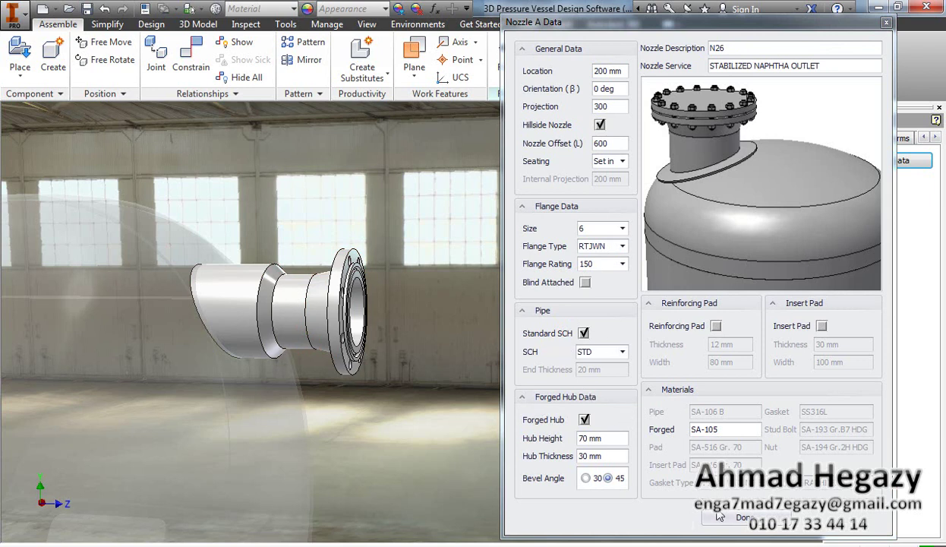
click(740, 518)
right_click(487, 239)
click(485, 276)
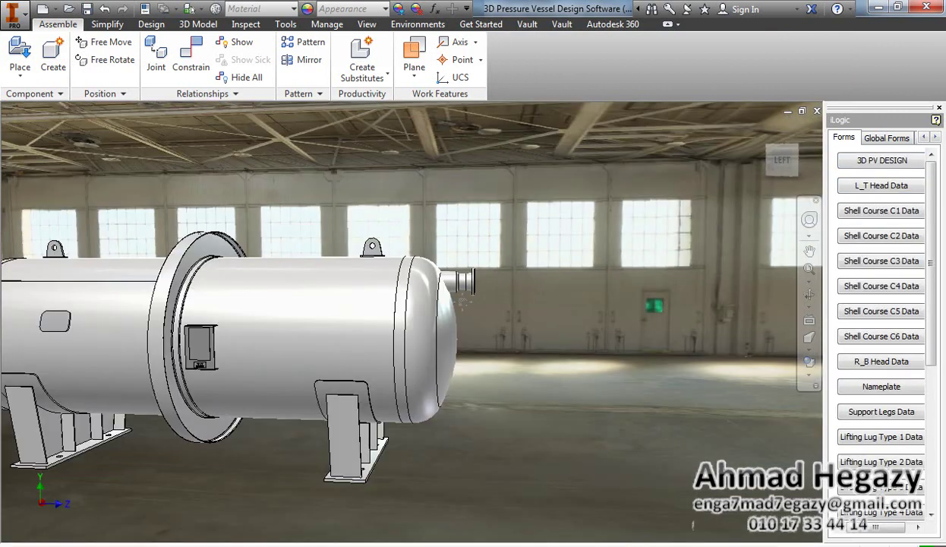
Step: Activate nozzle B on the right/bottom head in the 3D PV DESIGN nozzle settings and close the form
click(862, 159)
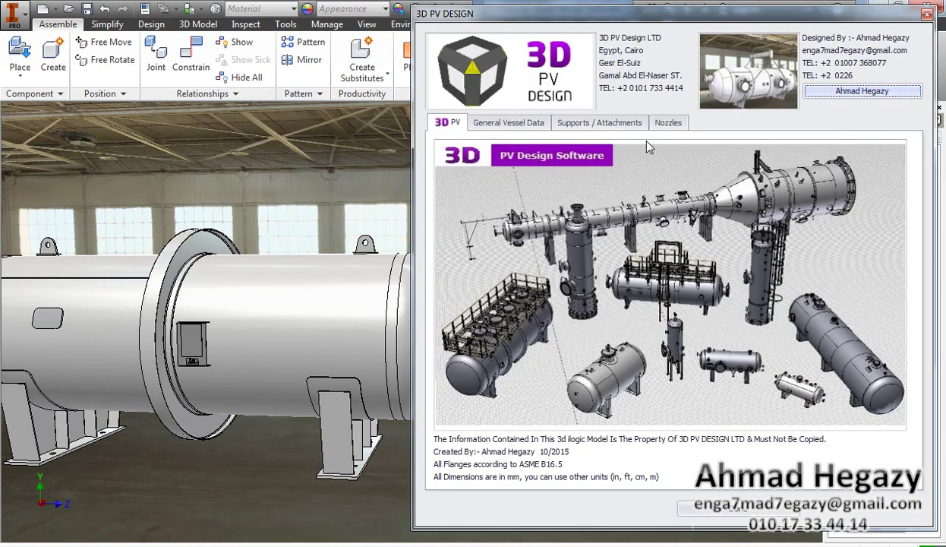
click(656, 123)
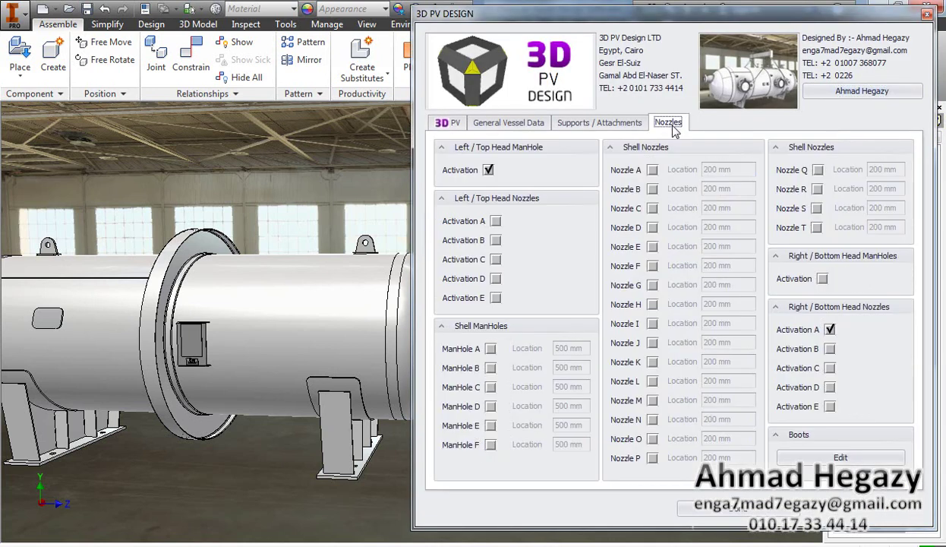
click(830, 349)
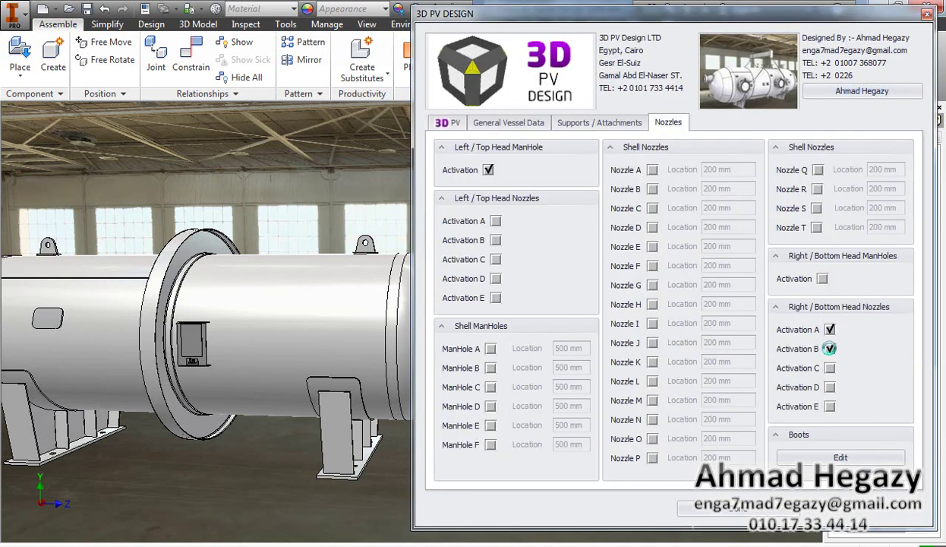
click(762, 514)
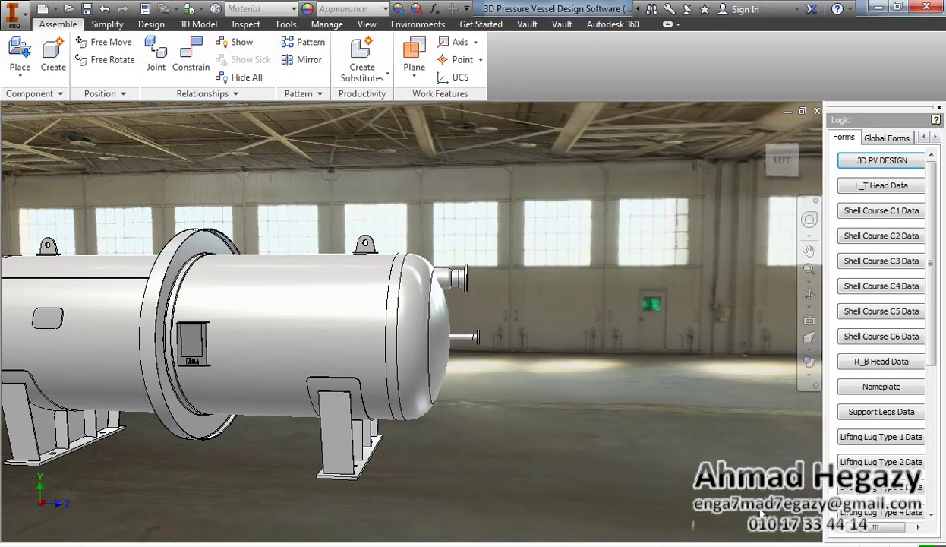
Step: Open the new lower head nozzle for editing and place its Nozzle B Data form clear of the nozzle
click(809, 295)
drag(583, 321, 536, 331)
scroll(469, 319, down, 4)
right_click(473, 323)
click(549, 309)
click(475, 372)
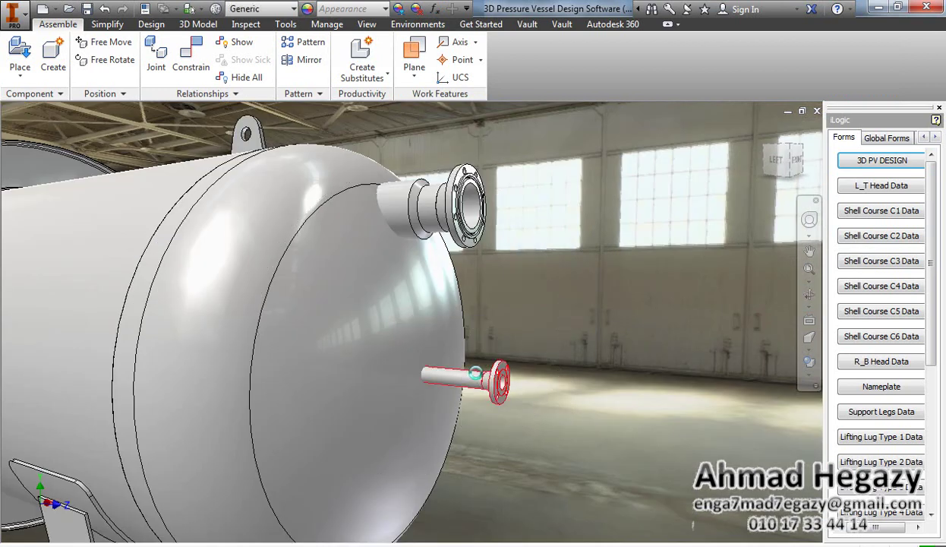
double_click(474, 372)
click(844, 162)
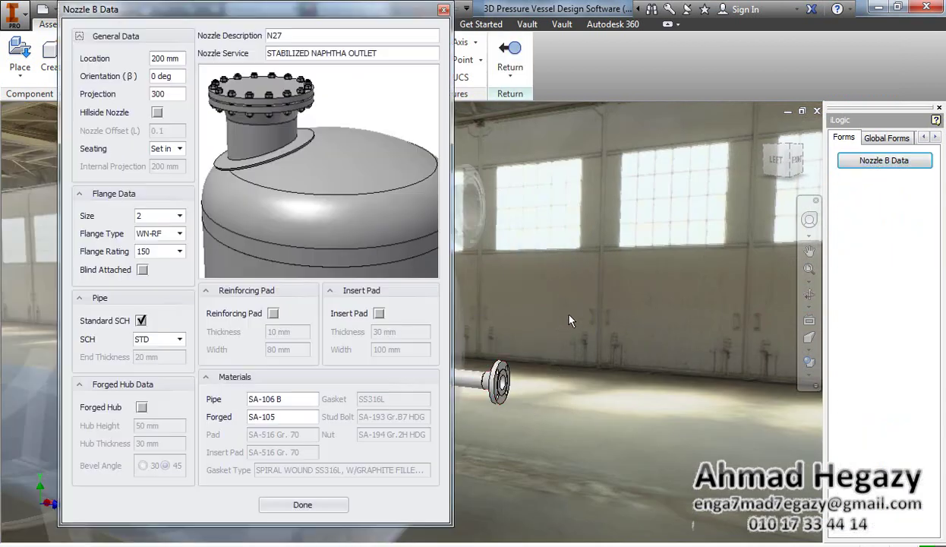
drag(362, 17, 795, 32)
shift+middle_drag(328, 302, 314, 277)
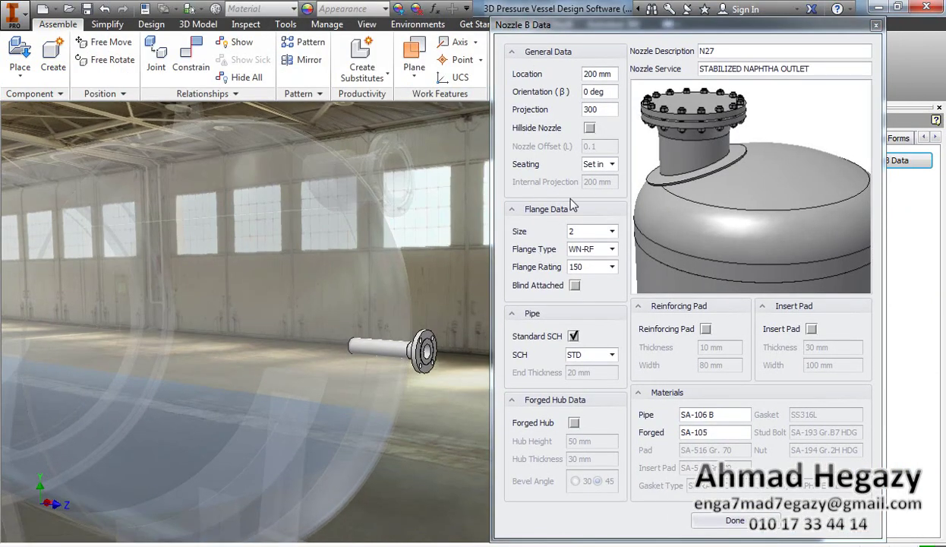
Step: Make nozzle B a hillside nozzle with a 180 deg orientation and a nozzle offset of 400
click(589, 127)
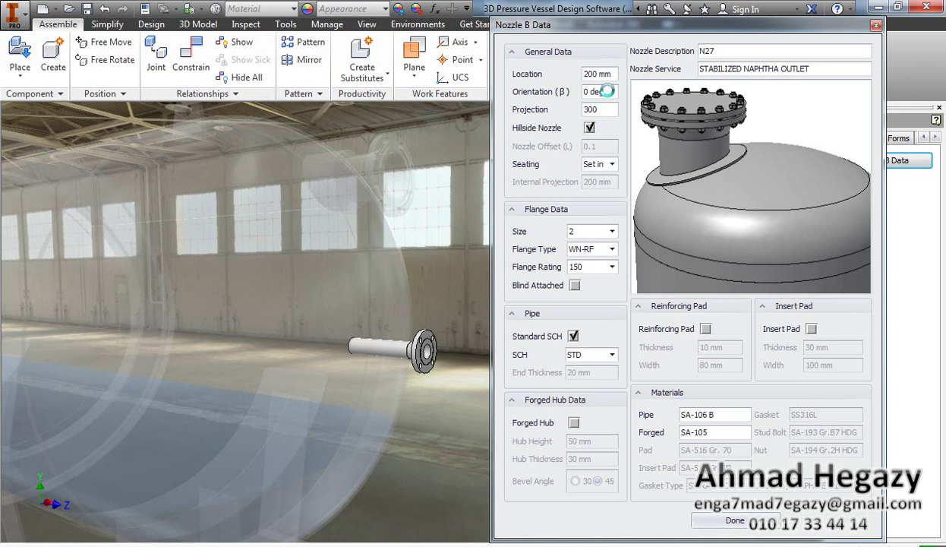
drag(608, 91, 567, 89)
text(180)
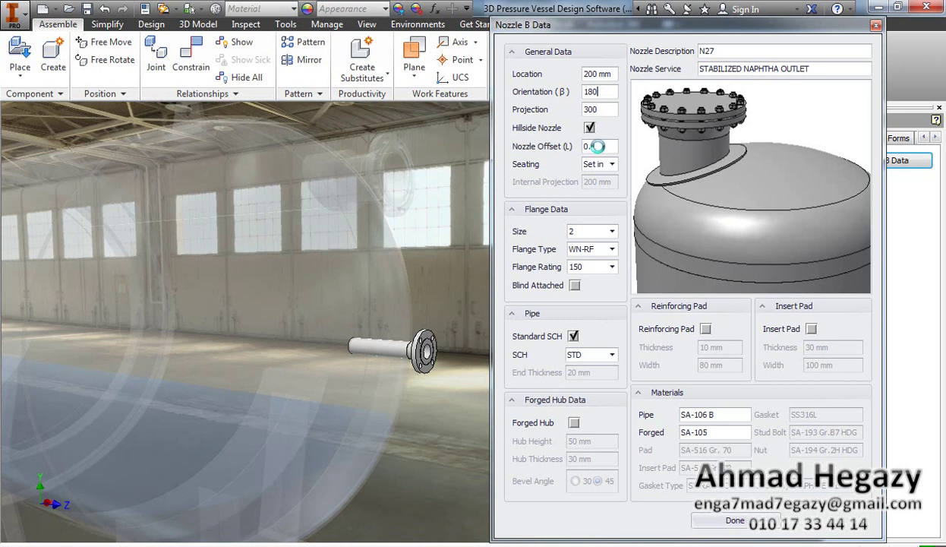
drag(596, 146, 577, 145)
text(400)
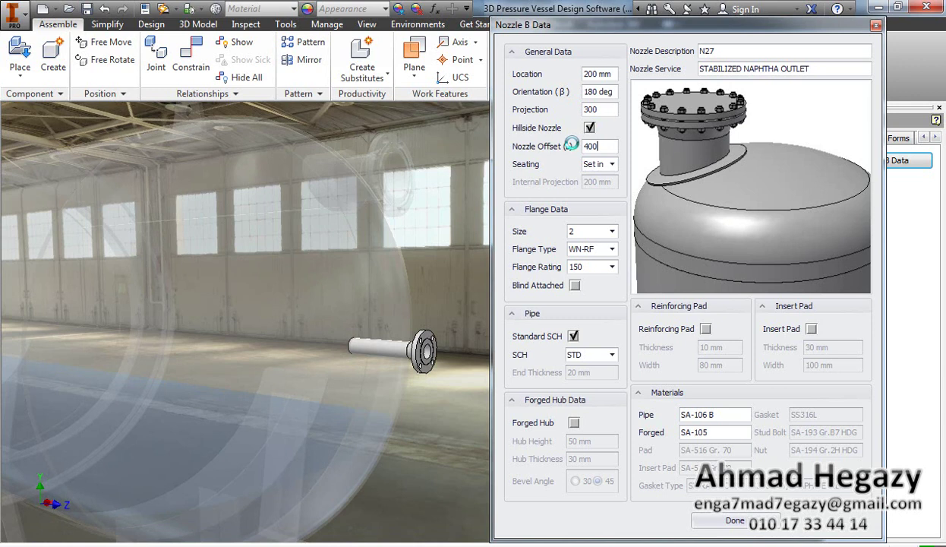
Step: Set nozzle B's flange size to 12 and attach a blind flange
click(612, 233)
scroll(600, 275, down, 3)
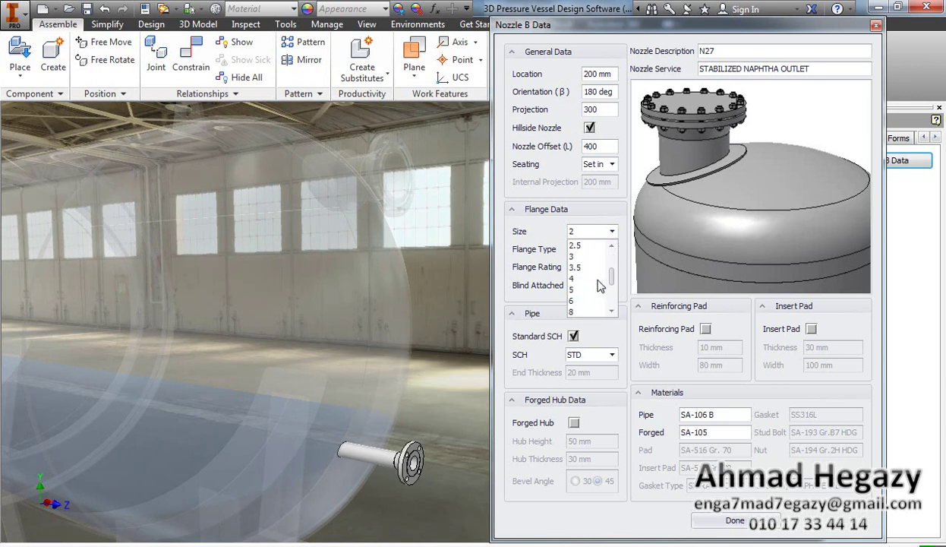
click(581, 300)
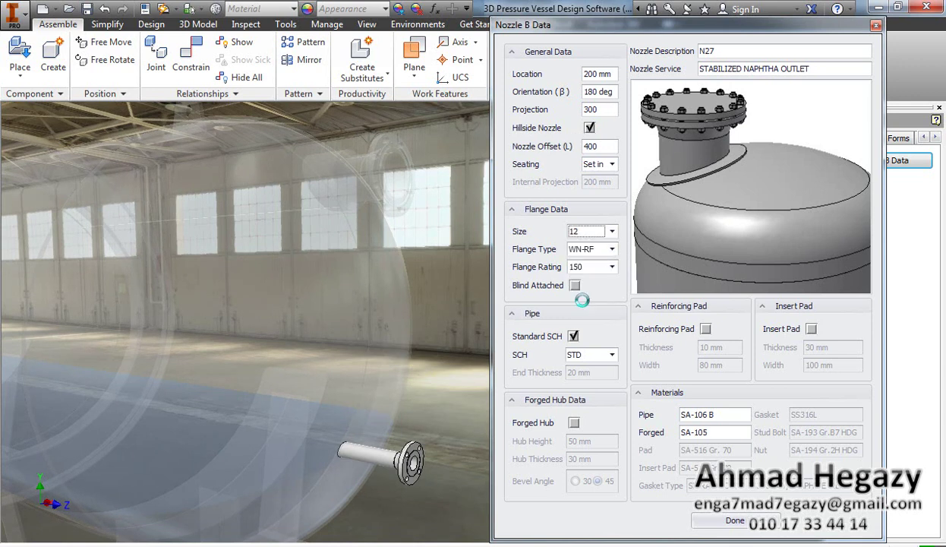
click(574, 285)
Step: Add an insert pad to nozzle B and set the pad's thickness to 24 mm
click(811, 328)
drag(837, 347, 798, 364)
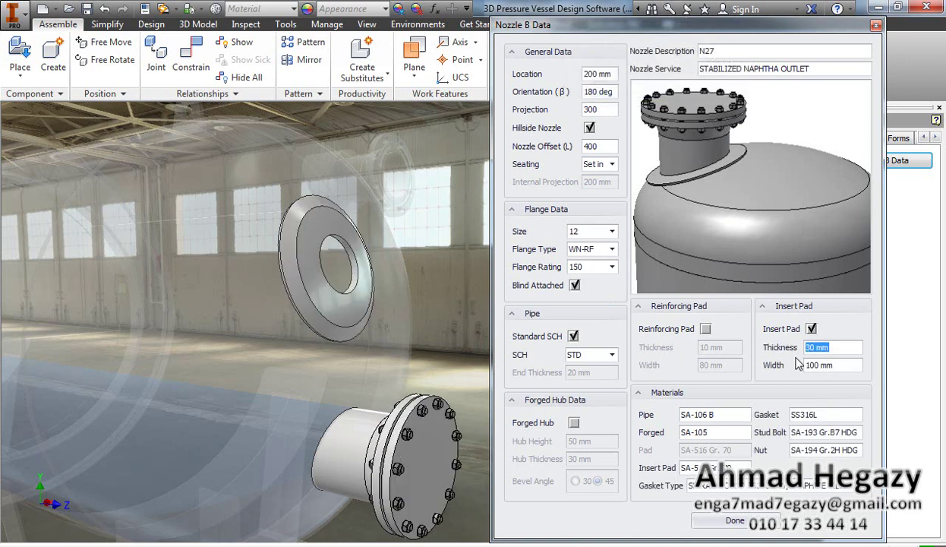
text(24)
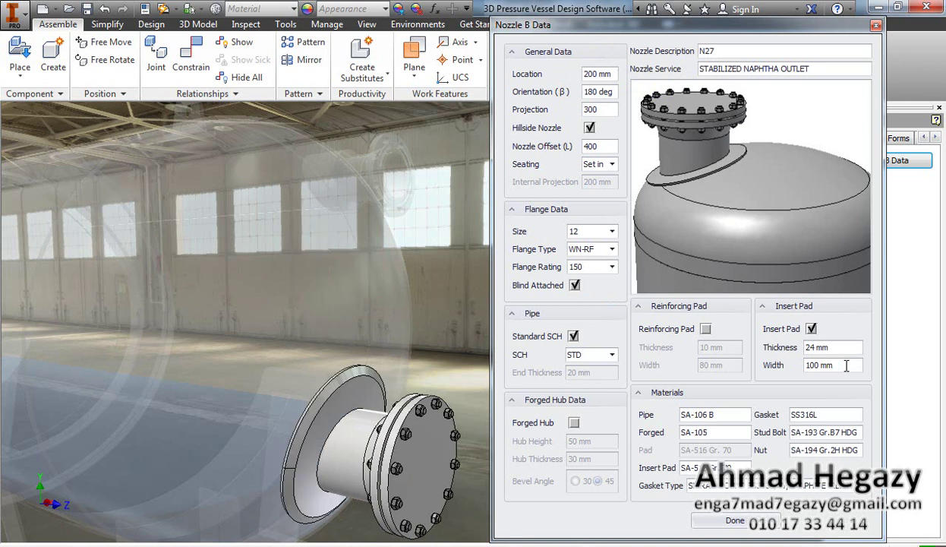
Step: Set nozzle B's insert pad width to 80 mm and close its data form
drag(845, 365, 802, 378)
text(80)
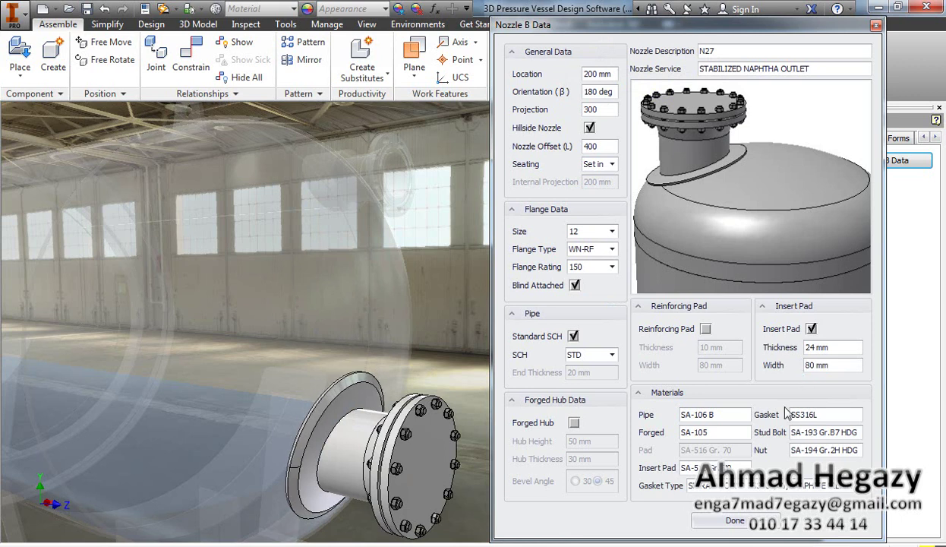
click(714, 520)
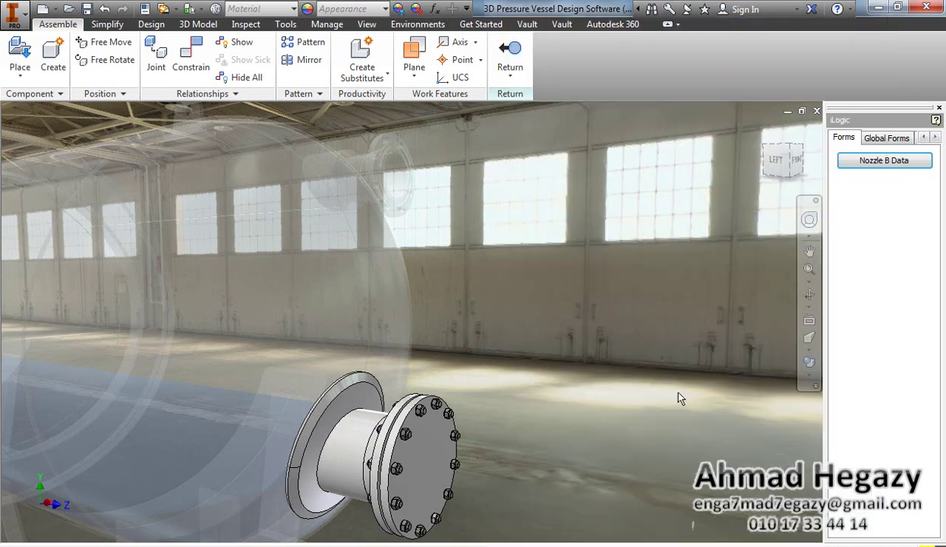
Step: Examine how nozzle B and its insert pad sit on the head, from the side and in perspective
click(809, 295)
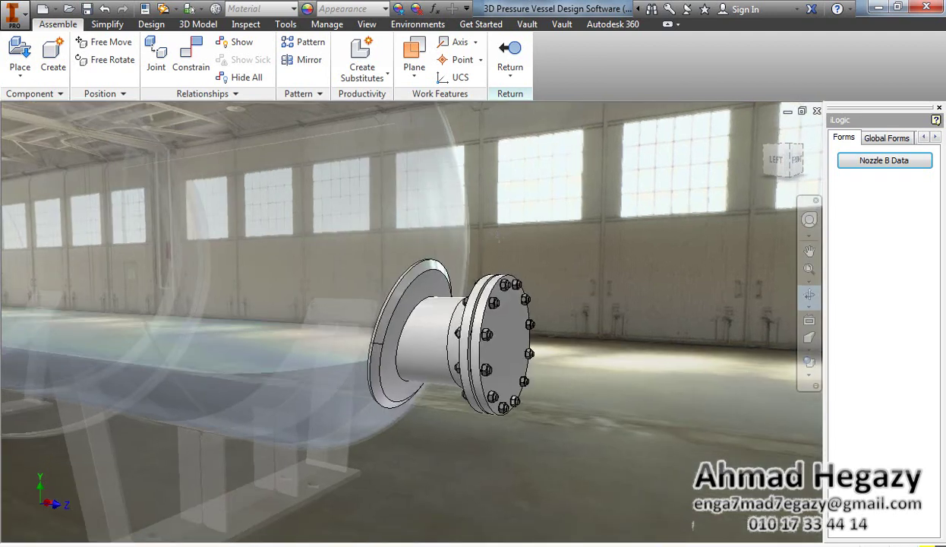
click(810, 294)
drag(576, 323, 618, 313)
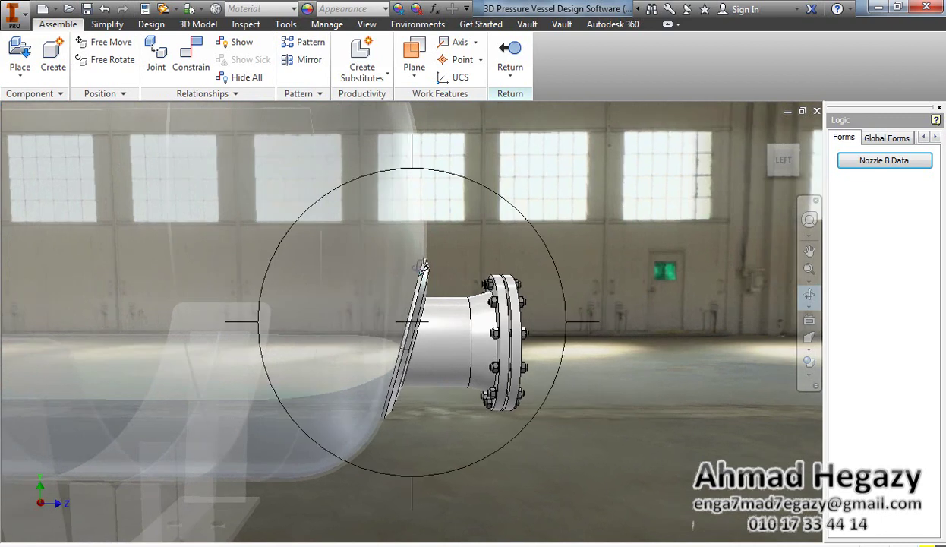
scroll(420, 265, down, 3)
drag(421, 266, 412, 262)
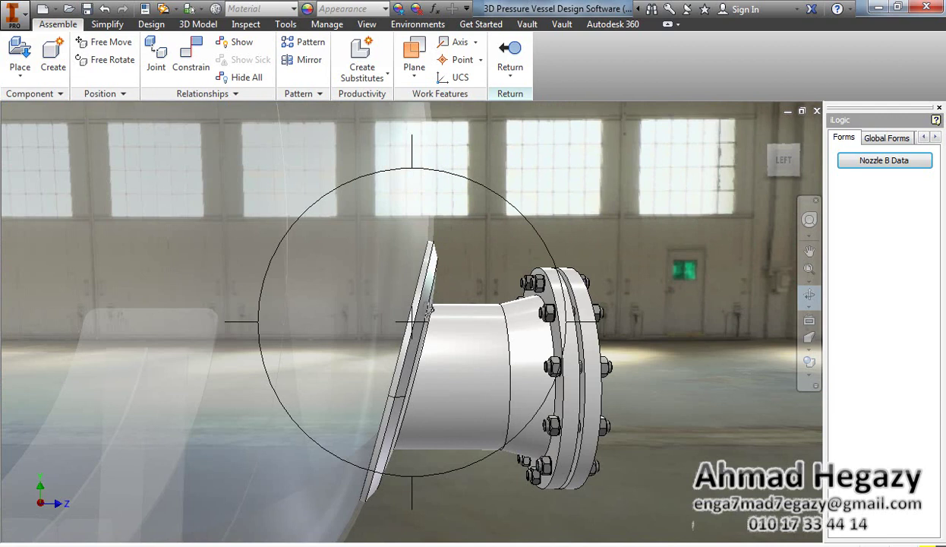
drag(401, 347, 455, 350)
drag(567, 323, 544, 325)
right_click(573, 301)
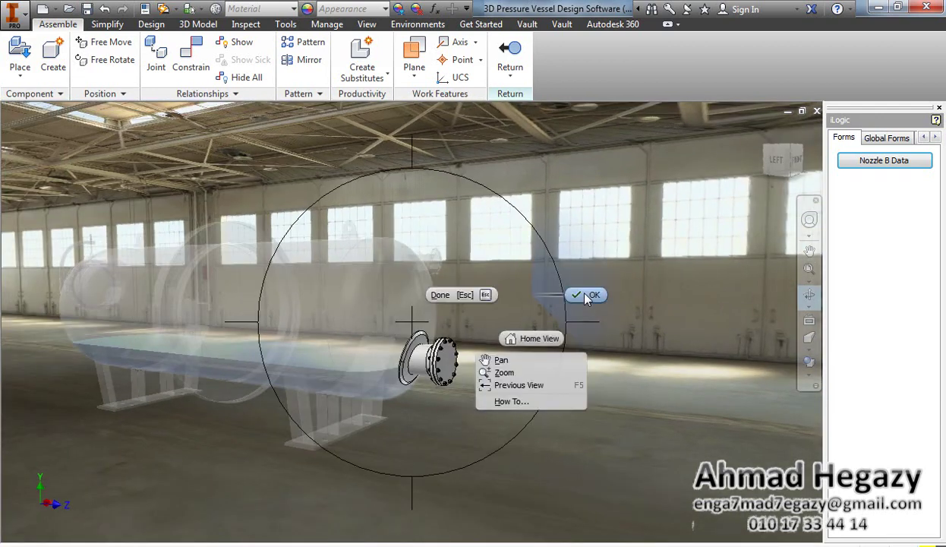
click(589, 296)
Step: Finish editing nozzle B and return to the complete vessel assembly in side view
right_click(586, 240)
click(586, 278)
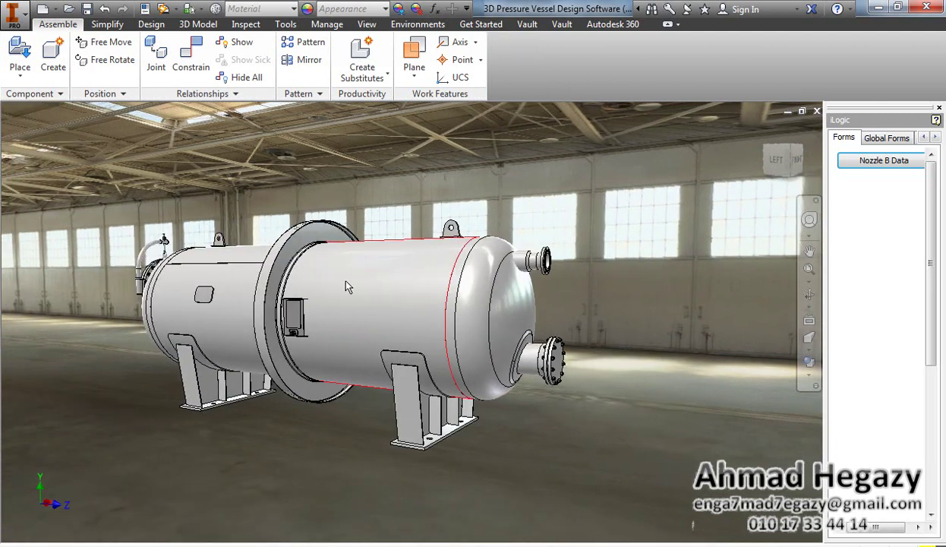
click(809, 295)
drag(577, 315, 694, 315)
middle_drag(377, 327, 457, 329)
right_click(435, 297)
click(483, 299)
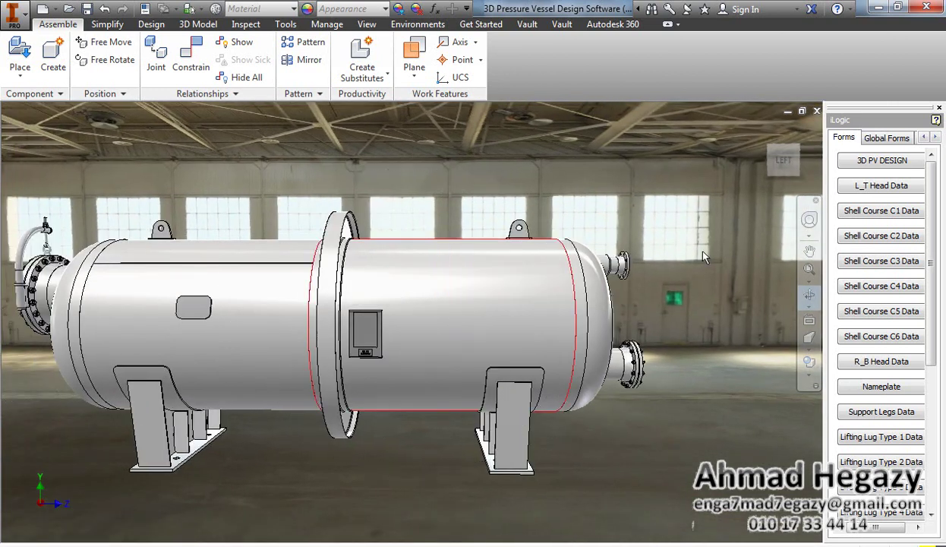
Step: Activate Boot A on the vessel through the boot settings of the 3D PV DESIGN form
click(865, 163)
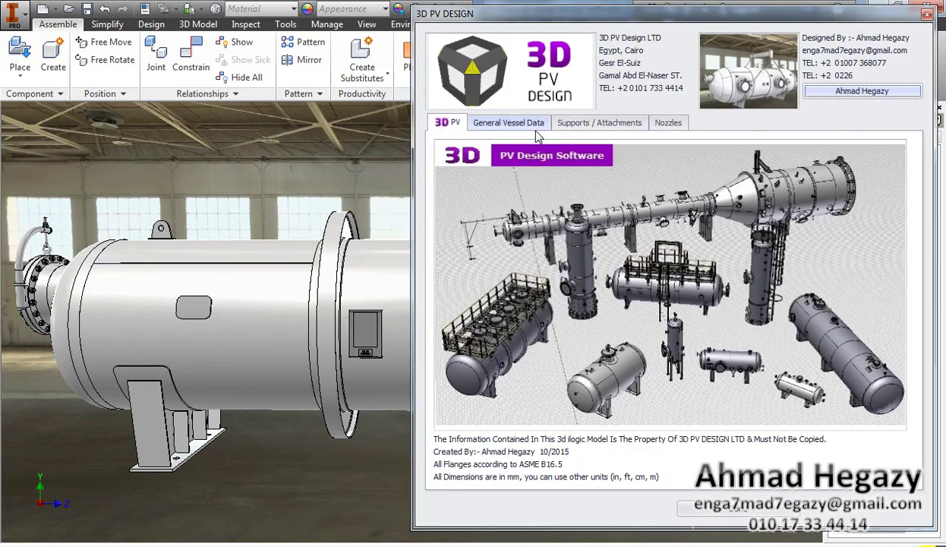
click(670, 124)
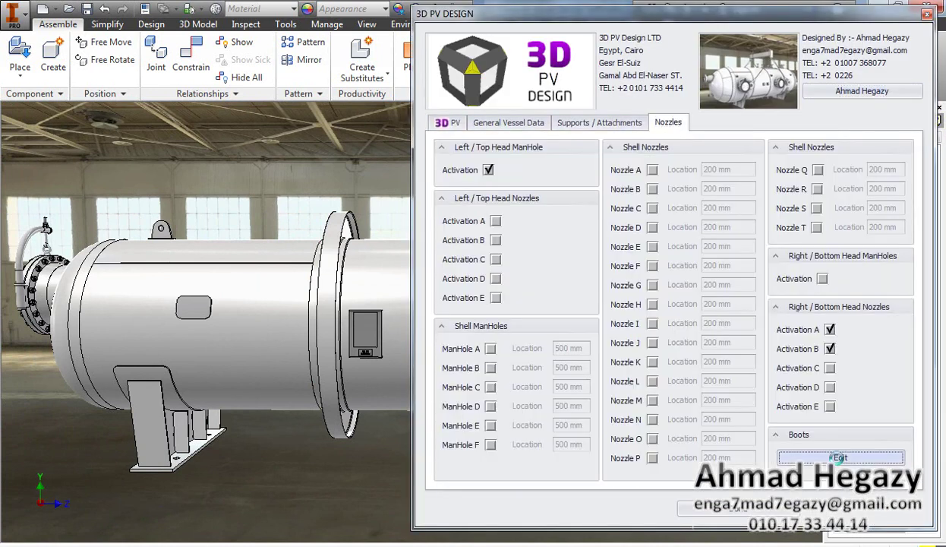
click(841, 457)
click(451, 250)
click(485, 300)
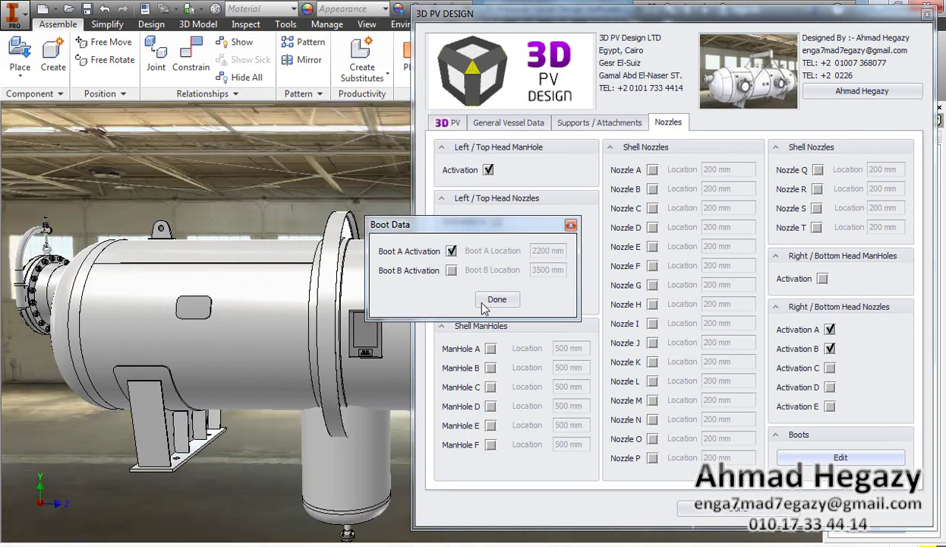
click(727, 506)
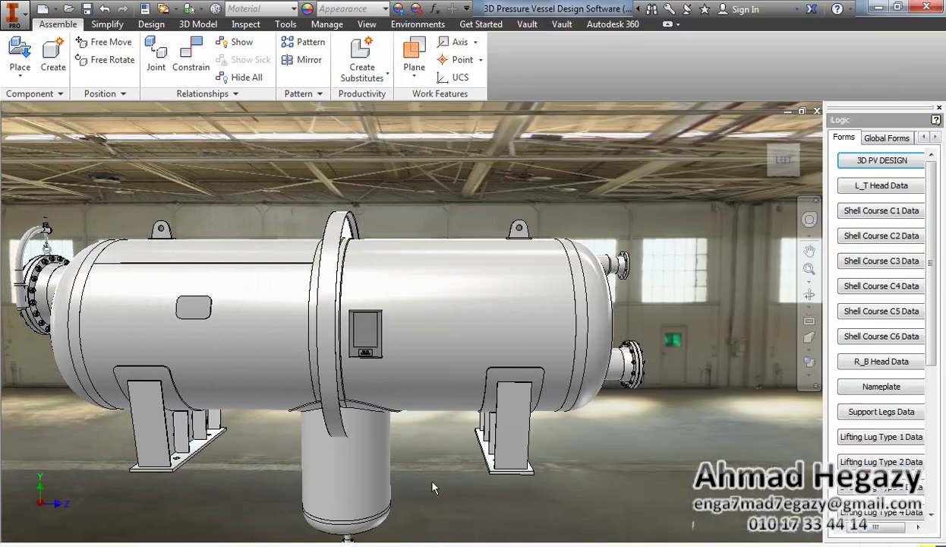
Step: Open boot A for editing, place its data form clear of the boot, and set its location to 3000 mm
double_click(365, 446)
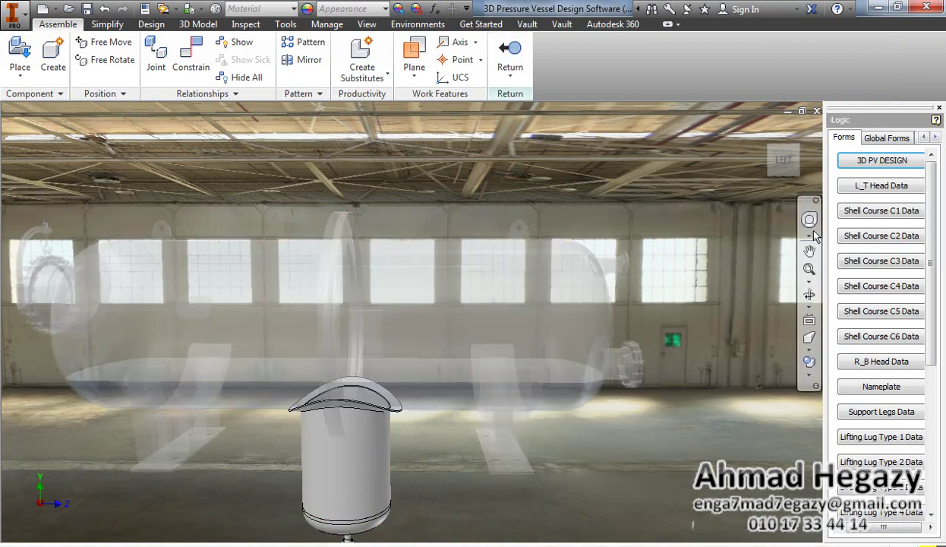
middle_drag(277, 307, 213, 209)
drag(475, 109, 586, 126)
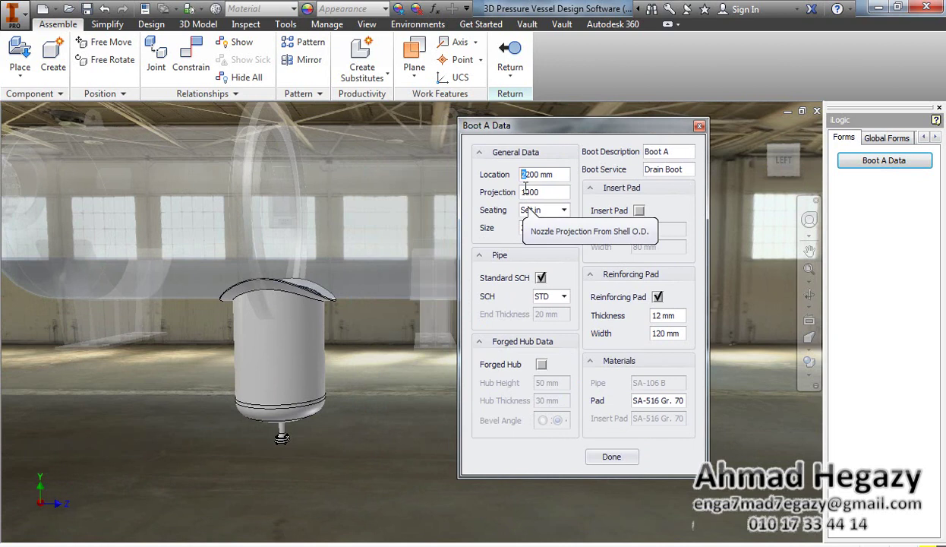
click(542, 192)
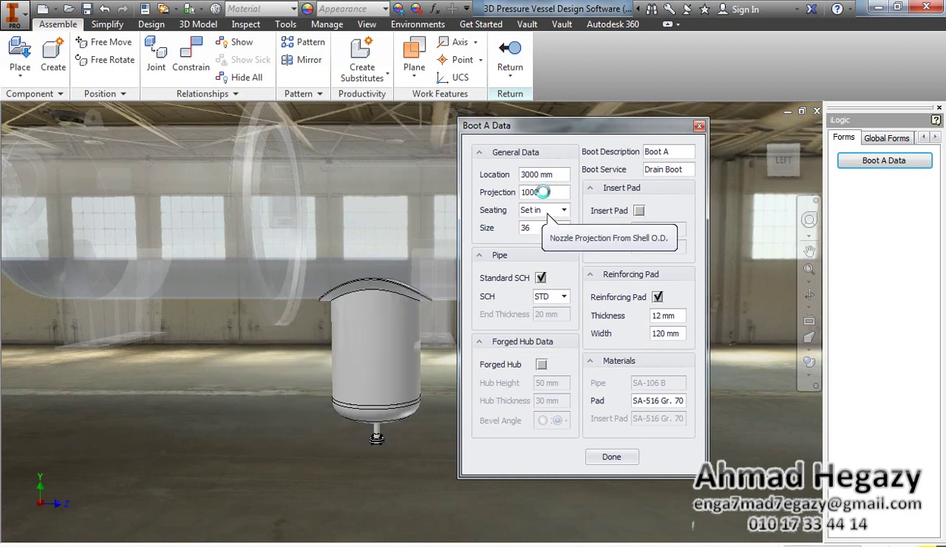
Step: Set boot A's projection to 350 and its size to 24, then close the data form
drag(528, 194, 508, 195)
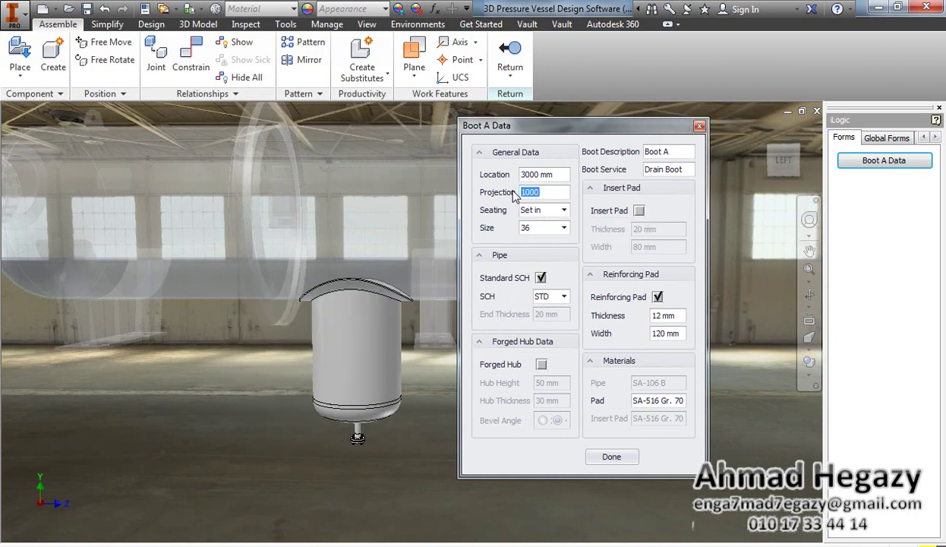
text(350)
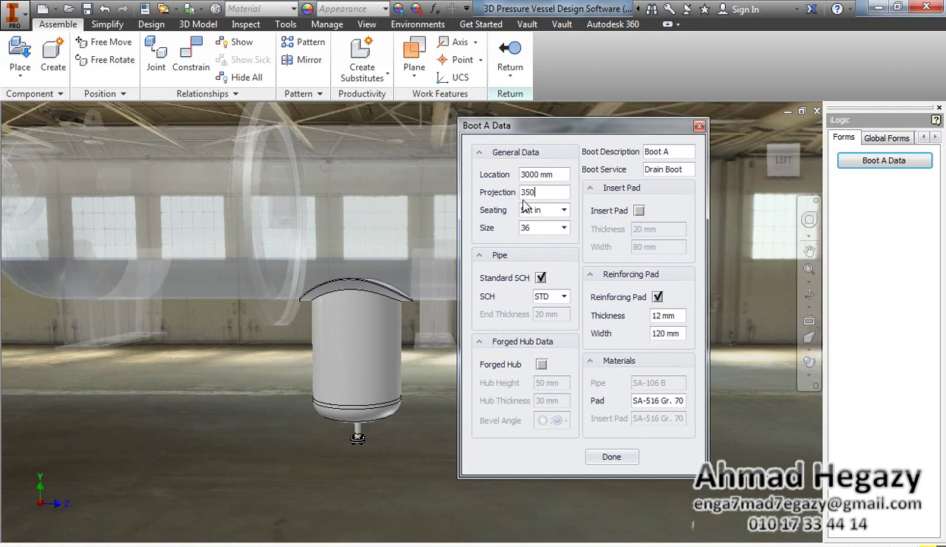
click(565, 227)
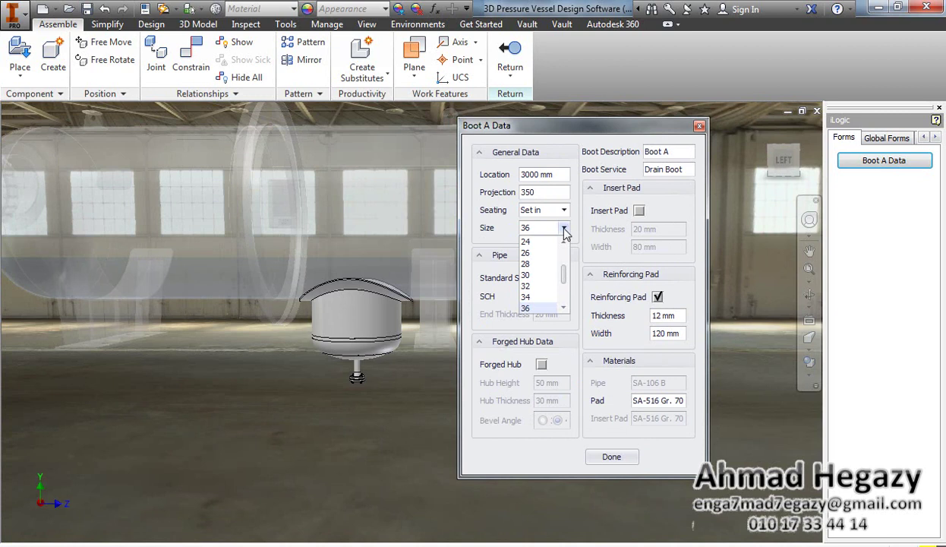
click(542, 242)
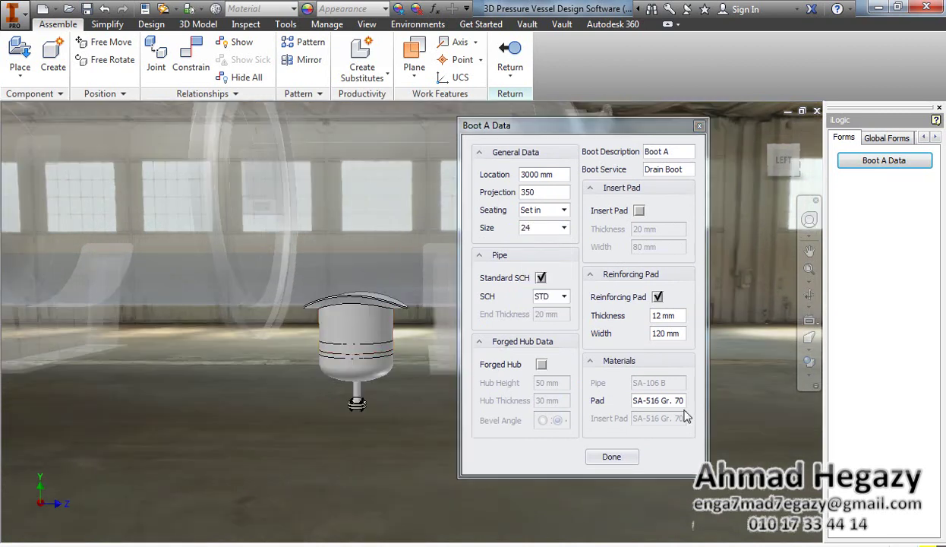
drag(720, 408, 734, 408)
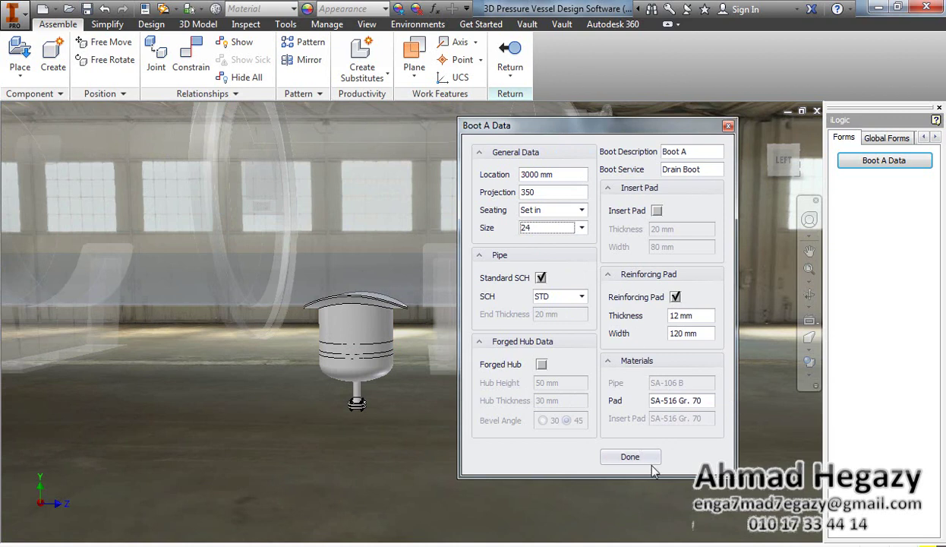
click(629, 456)
Step: Open the nozzle under boot A for editing and review its Boot A Nozzle A Data form
right_click(555, 354)
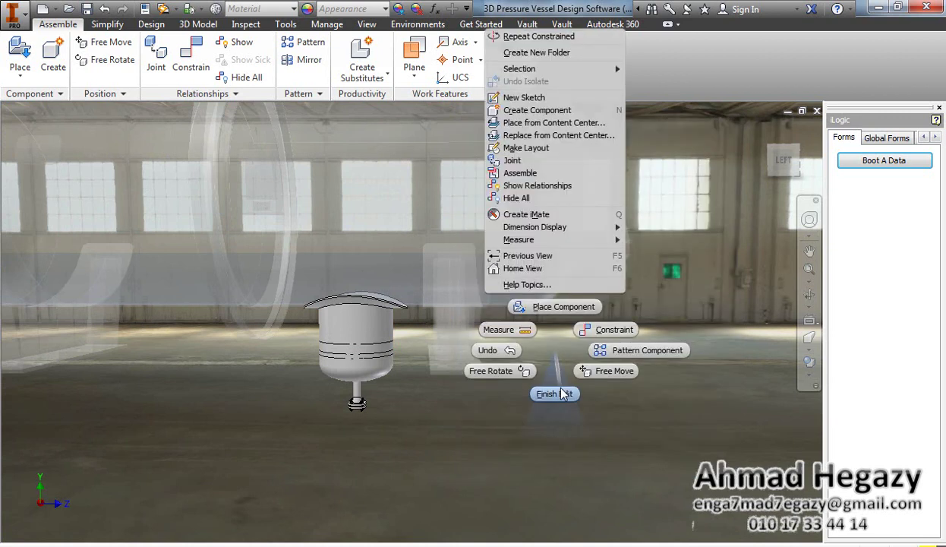
click(362, 419)
double_click(355, 395)
click(881, 160)
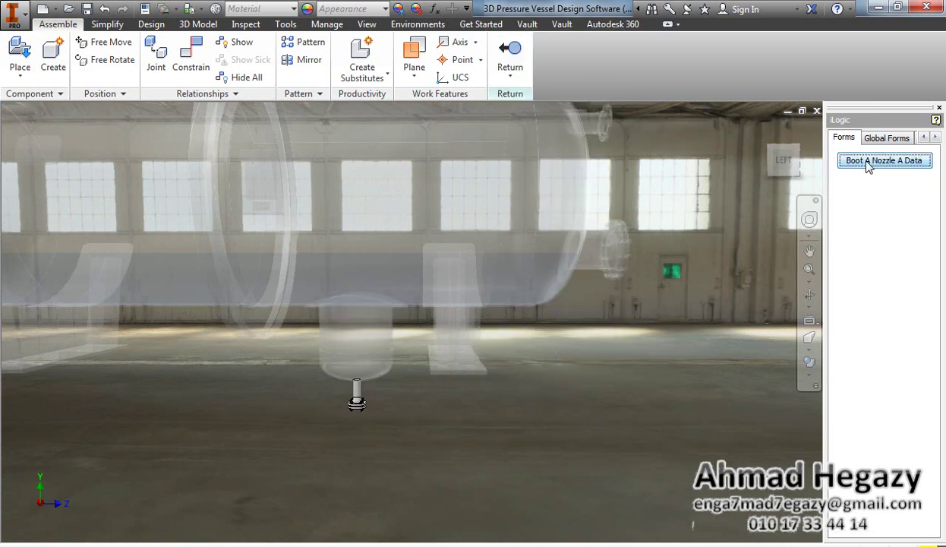
drag(237, 17, 682, 31)
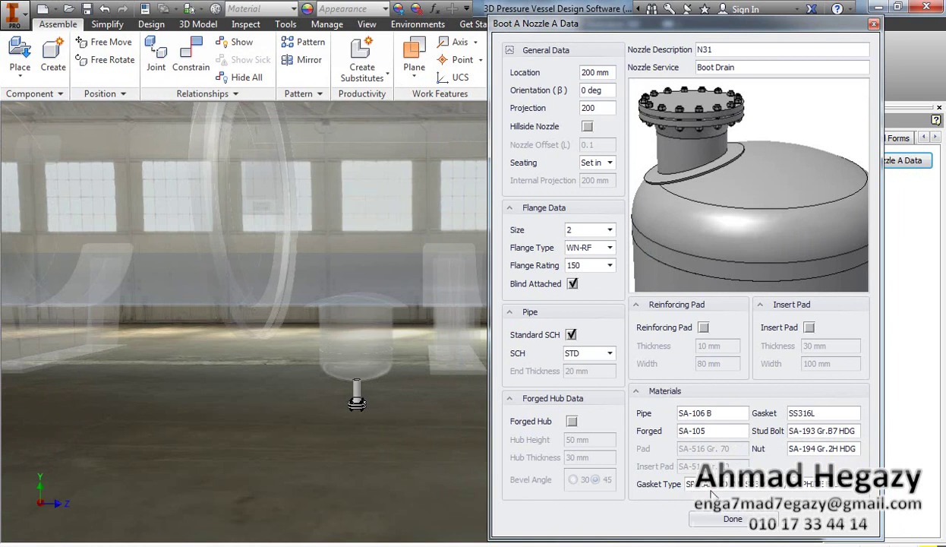
click(710, 518)
Step: Finish editing the boot nozzle and boot A, returning to the complete vessel assembly
right_click(497, 453)
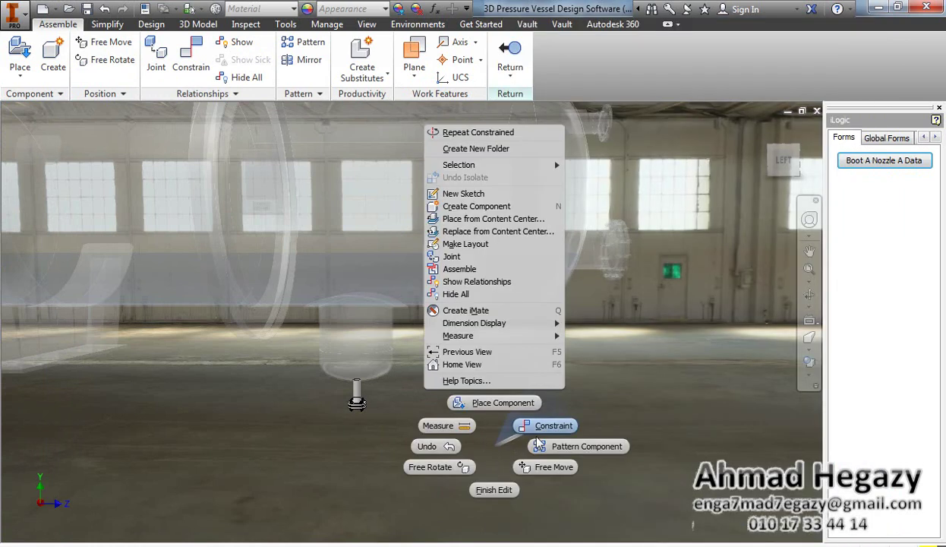
click(492, 488)
right_click(535, 379)
click(545, 422)
middle_drag(455, 390, 513, 428)
scroll(515, 428, up, 3)
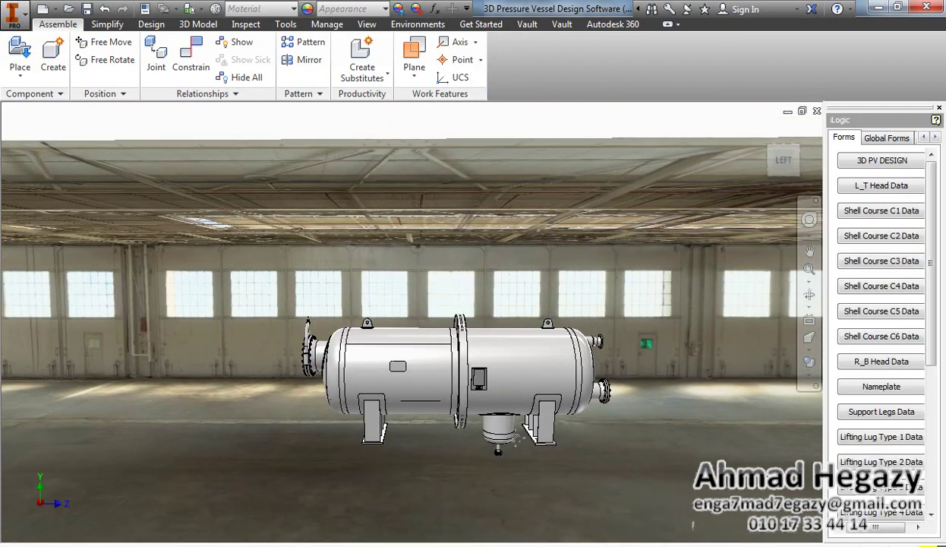
Step: Activate shell ManHole A in the nozzle settings of the 3D PV DESIGN form and close the form
click(809, 295)
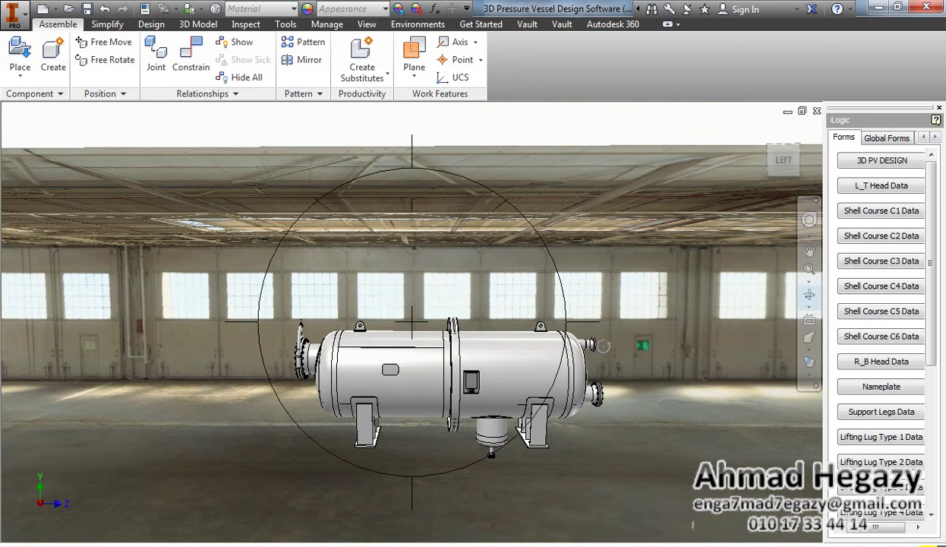
drag(585, 322, 609, 321)
right_click(609, 321)
click(652, 323)
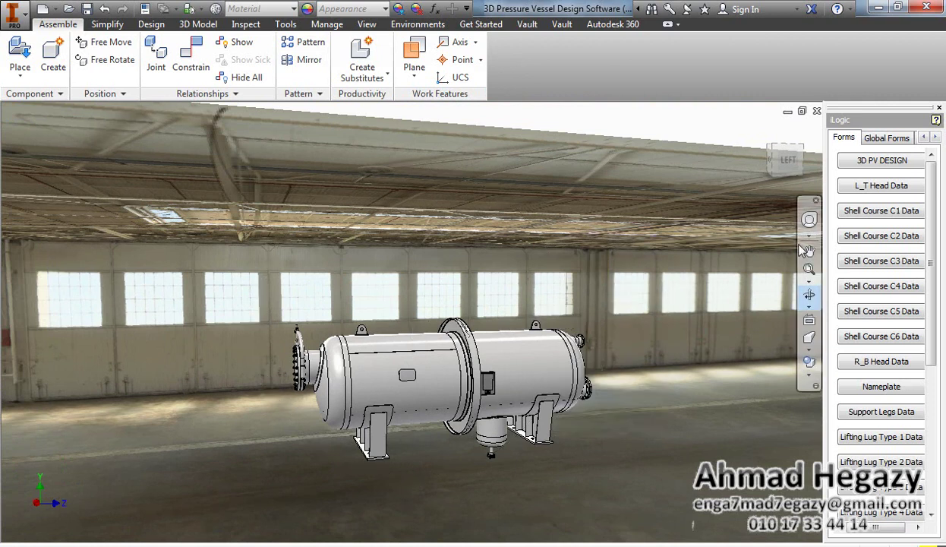
click(881, 161)
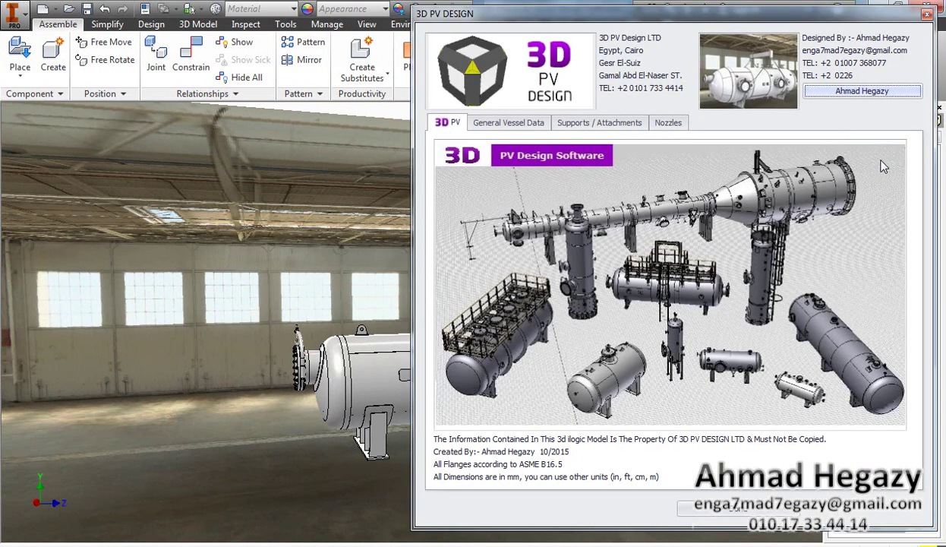
click(669, 123)
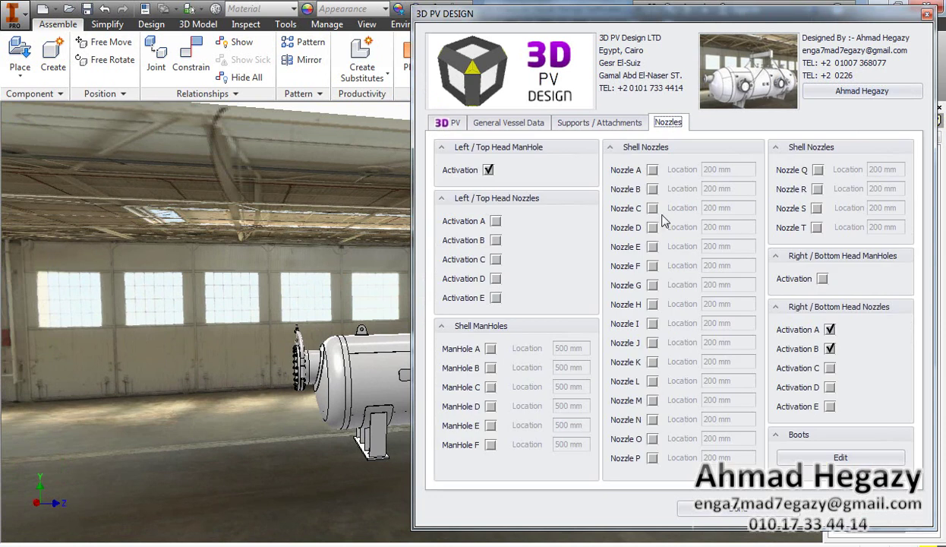
click(490, 348)
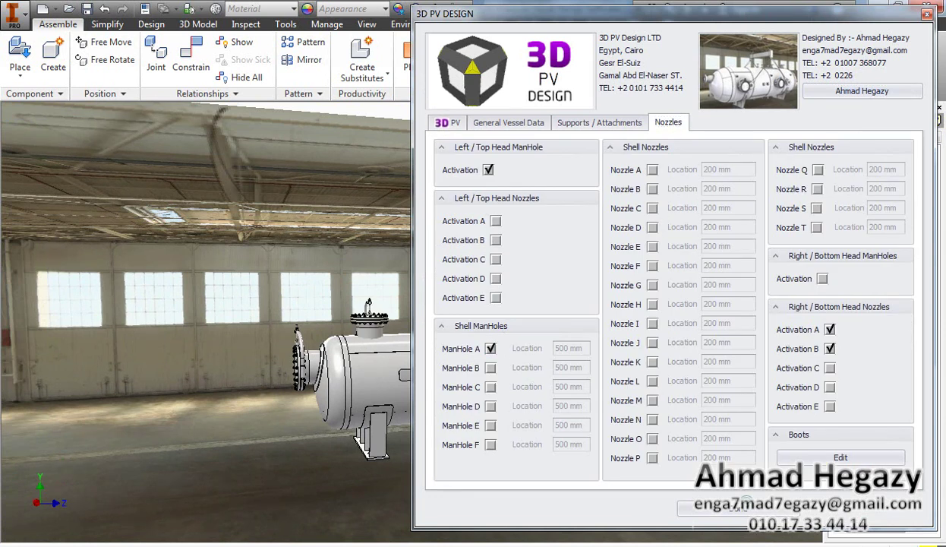
click(750, 513)
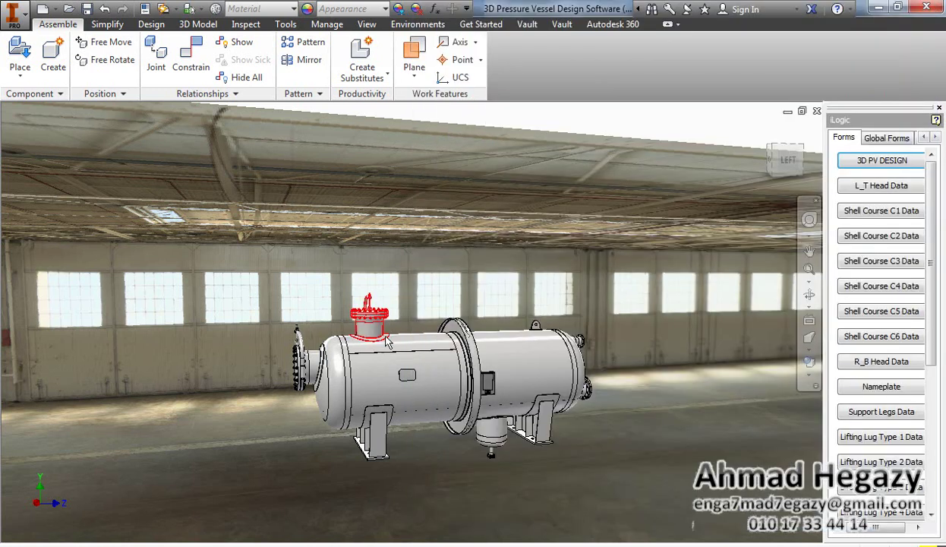
Step: Examine the new shell manhole, its pad and its davit up close from several angles
scroll(387, 341, up, 5)
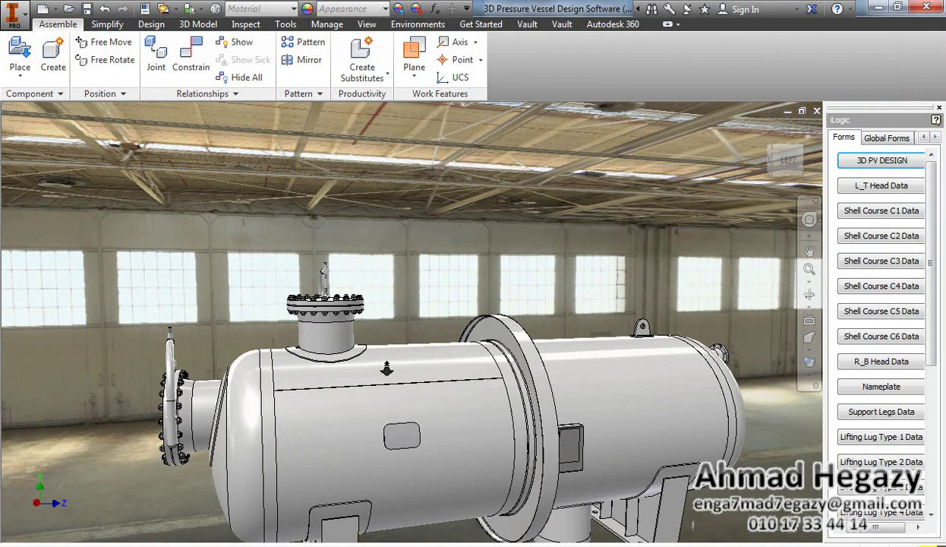
scroll(389, 375, down, 2)
click(809, 295)
click(809, 296)
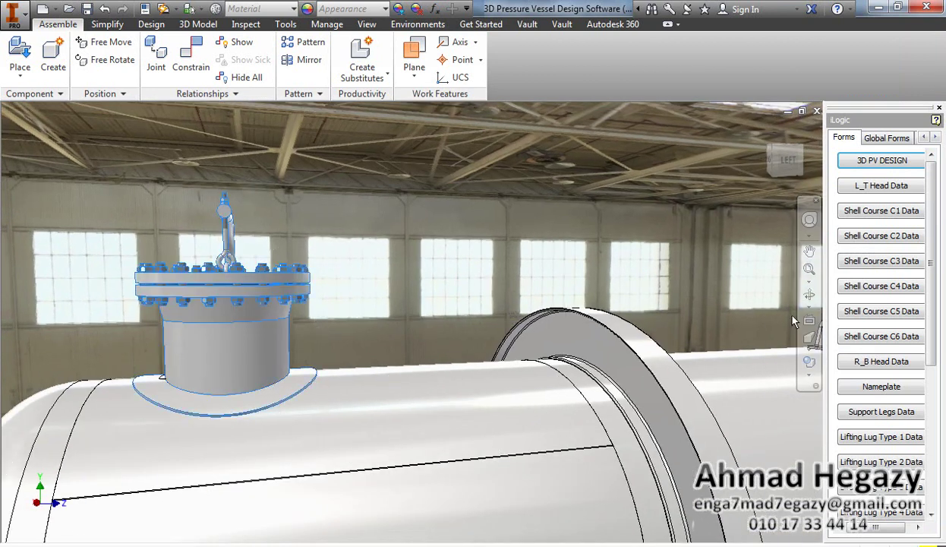
click(808, 296)
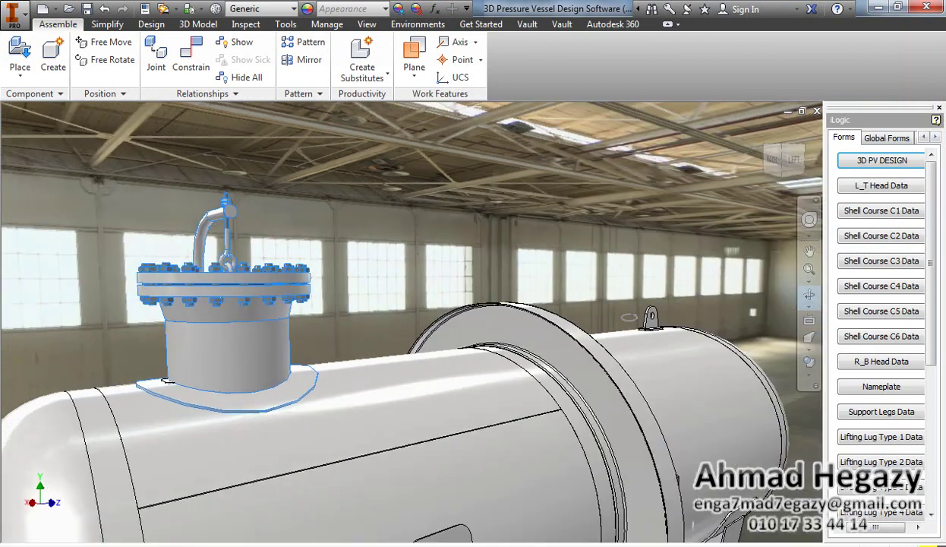
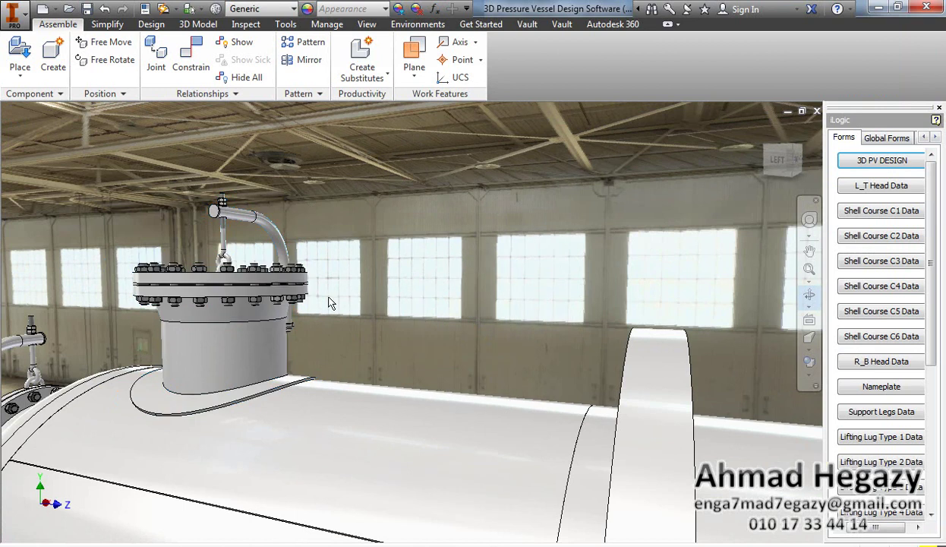
Step: Open the shell manhole for editing and bring up its ManHole A data form clear of the model
double_click(236, 295)
click(863, 166)
drag(269, 19, 492, 38)
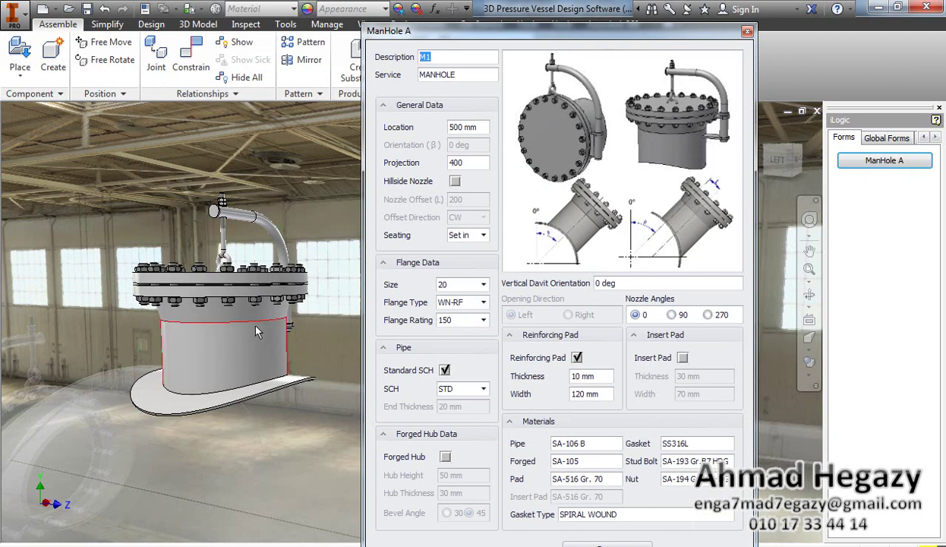
Step: Set the shell manhole's nozzle angle to 90 and its opening direction to Right
middle_drag(253, 266, 253, 264)
scroll(253, 262, down, 5)
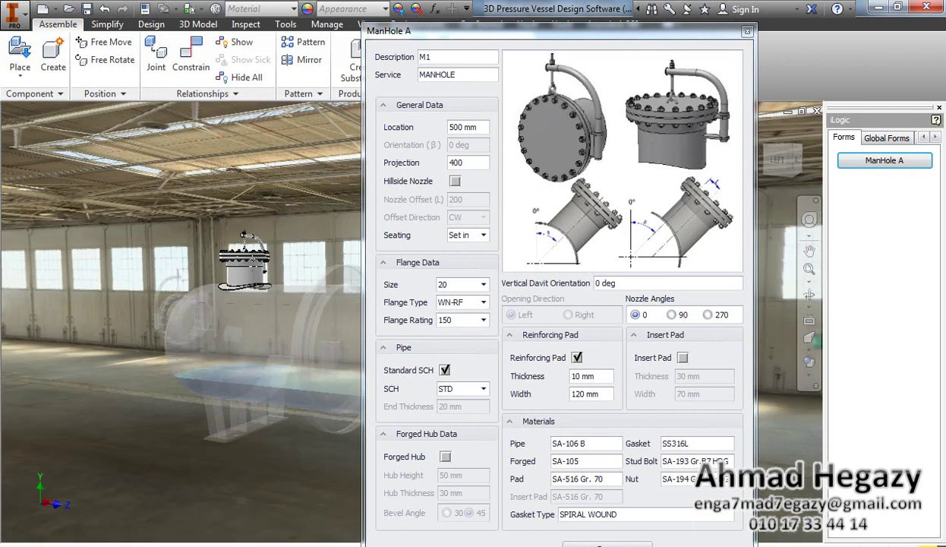
scroll(245, 302, up, 5)
scroll(270, 294, down, 5)
click(672, 314)
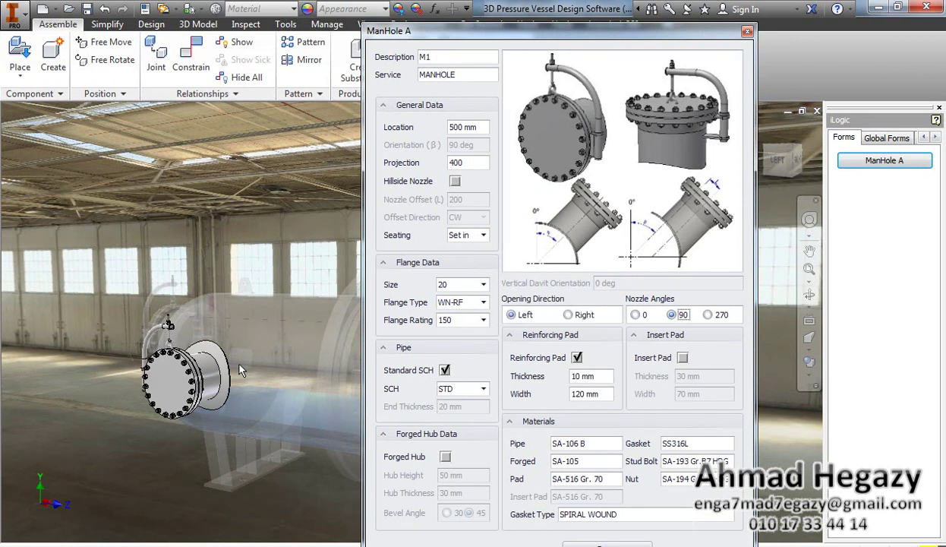
click(569, 314)
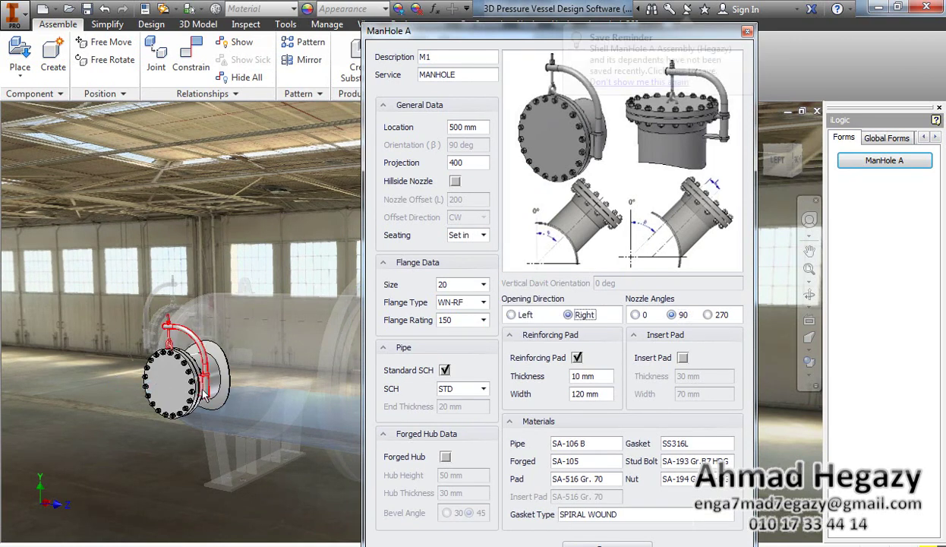
Step: Change the manhole's nozzle angle to 270 and its opening direction to Left
click(708, 314)
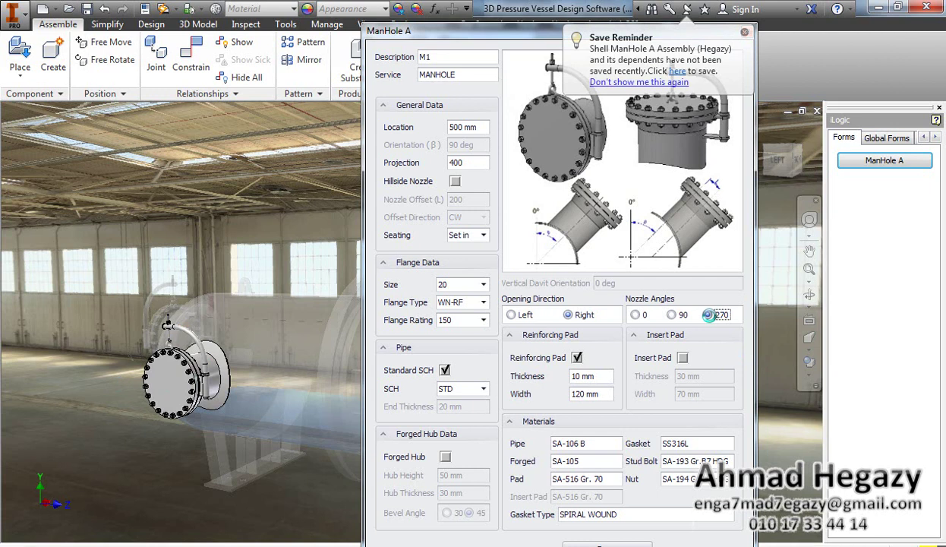
click(708, 315)
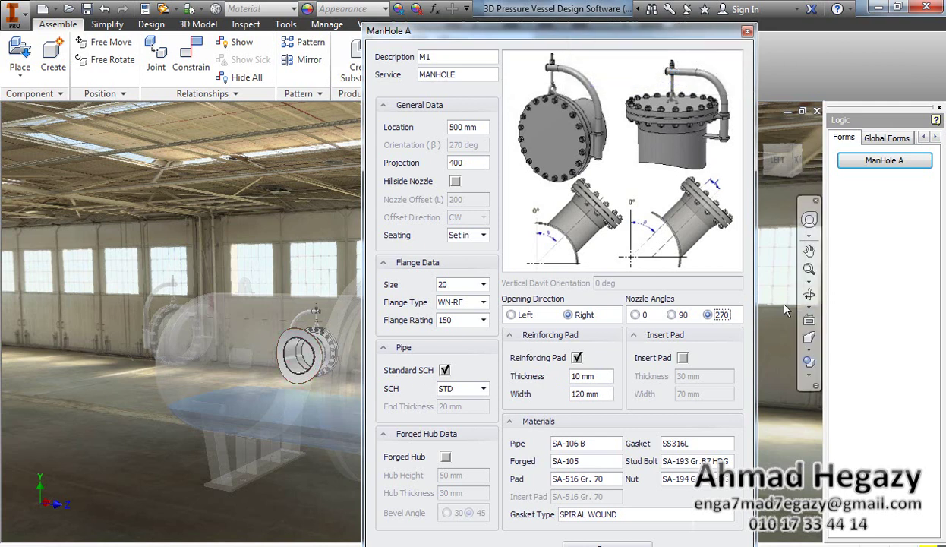
click(809, 295)
drag(234, 318, 271, 356)
key(Escape)
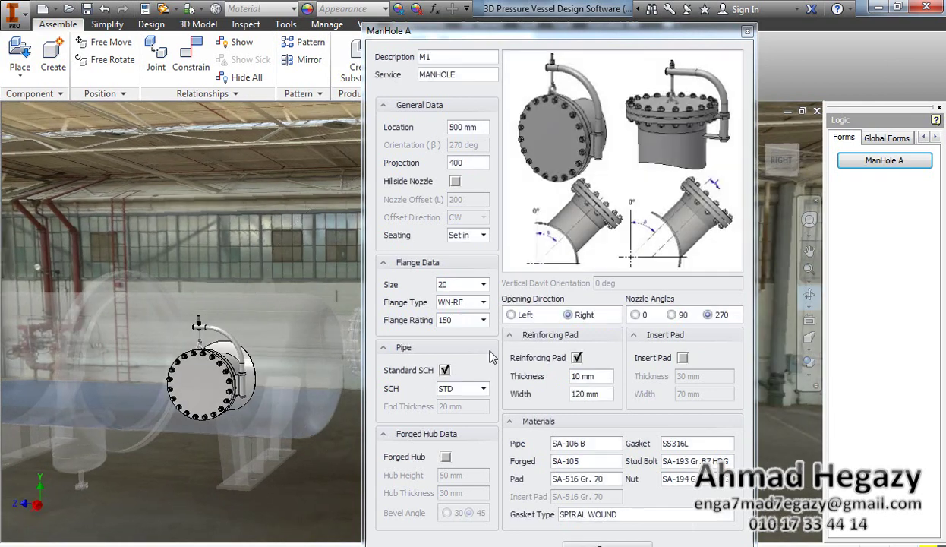
click(525, 315)
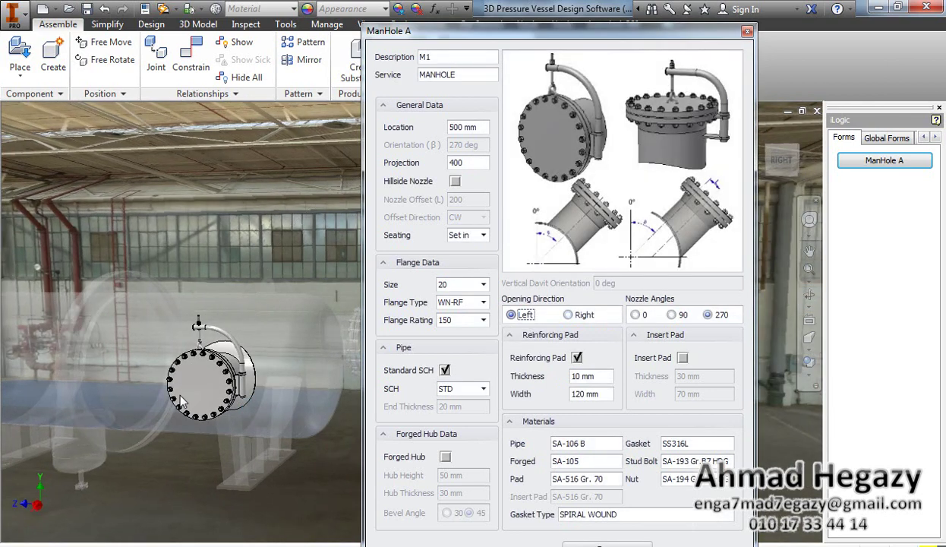
Step: Set the manhole's nozzle angle to 0 and its vertical davit orientation to 45 deg
click(637, 314)
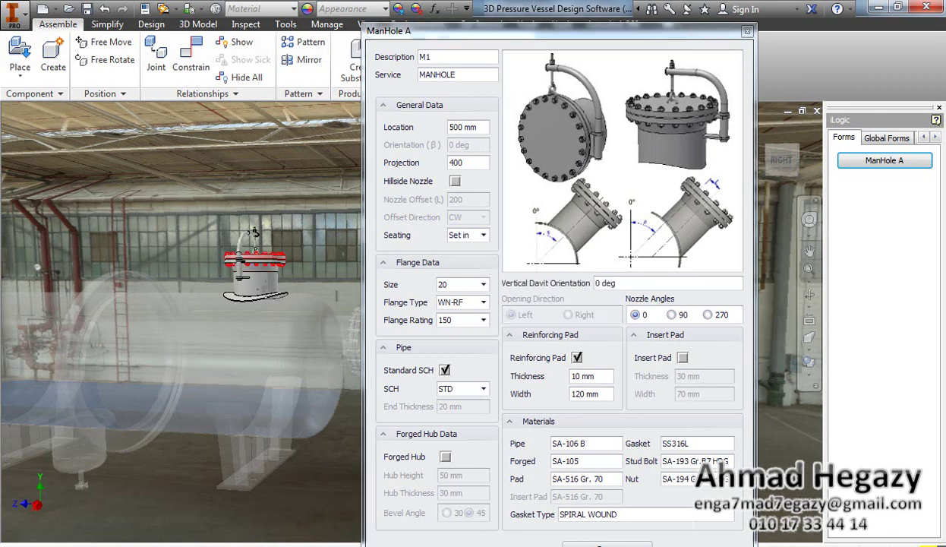
middle_drag(254, 255, 258, 290)
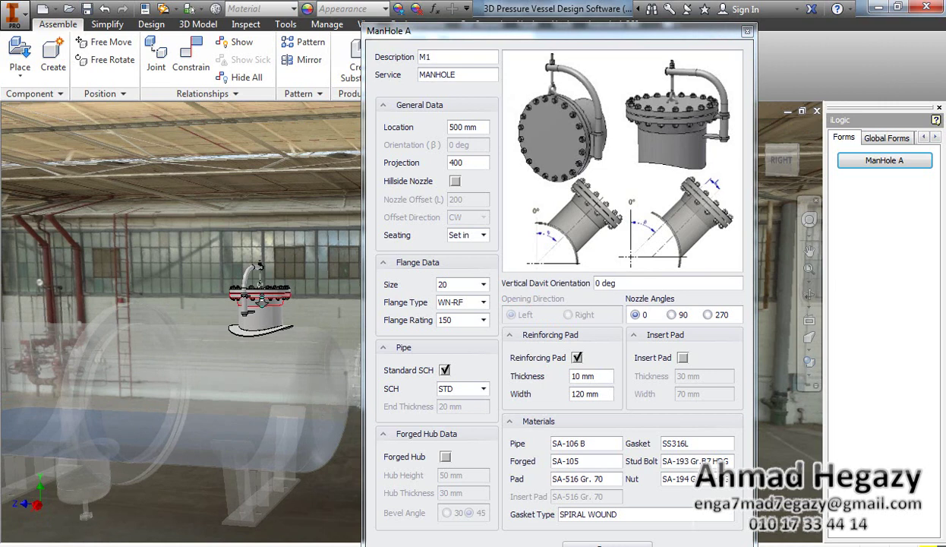
scroll(259, 300, up, 5)
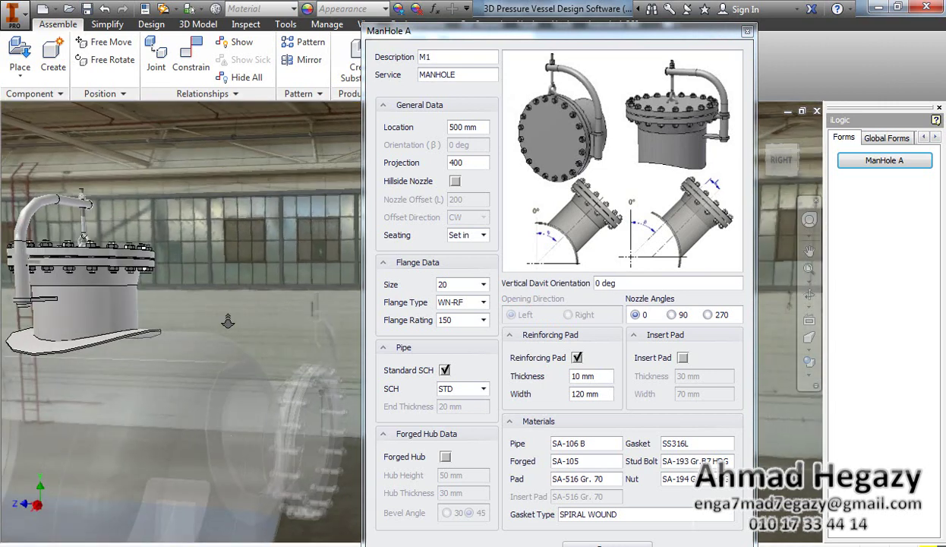
middle_drag(167, 318, 281, 369)
drag(617, 284, 584, 289)
text(45)
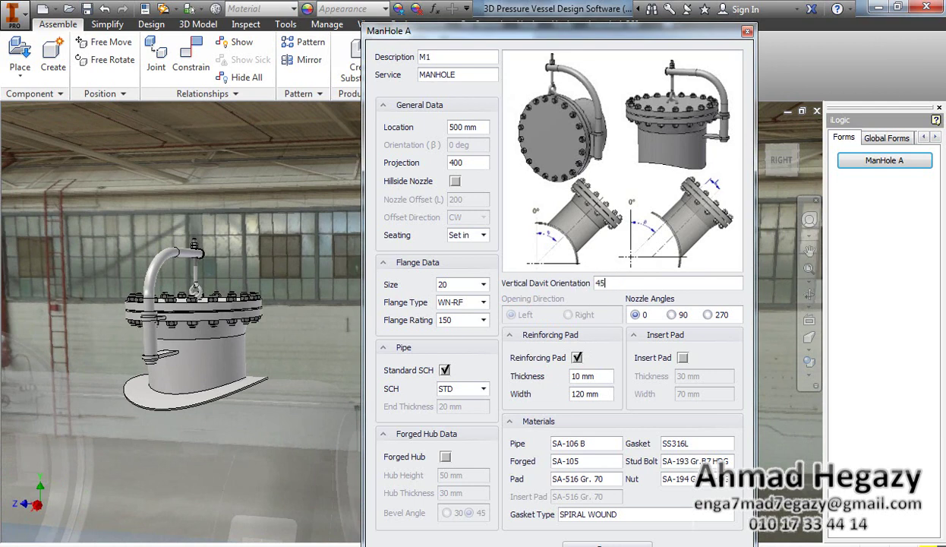
Step: Set the manhole's vertical davit orientation to 180 deg and check the davit from the front
drag(638, 282, 583, 284)
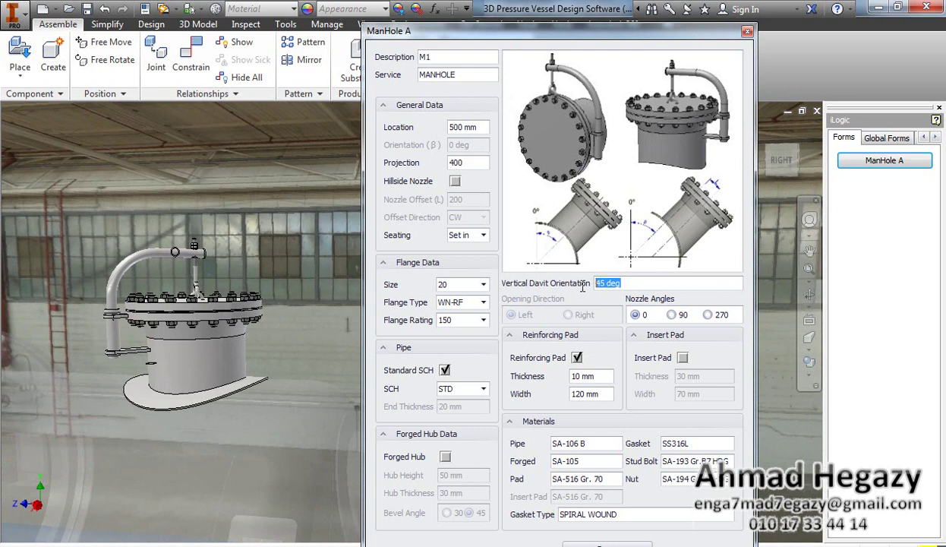
text(180)
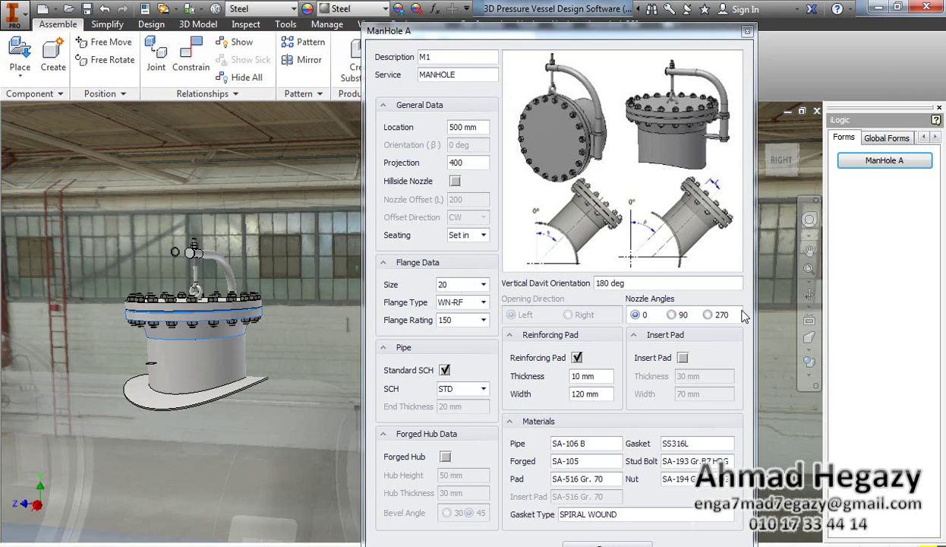
click(809, 294)
drag(175, 251, 306, 246)
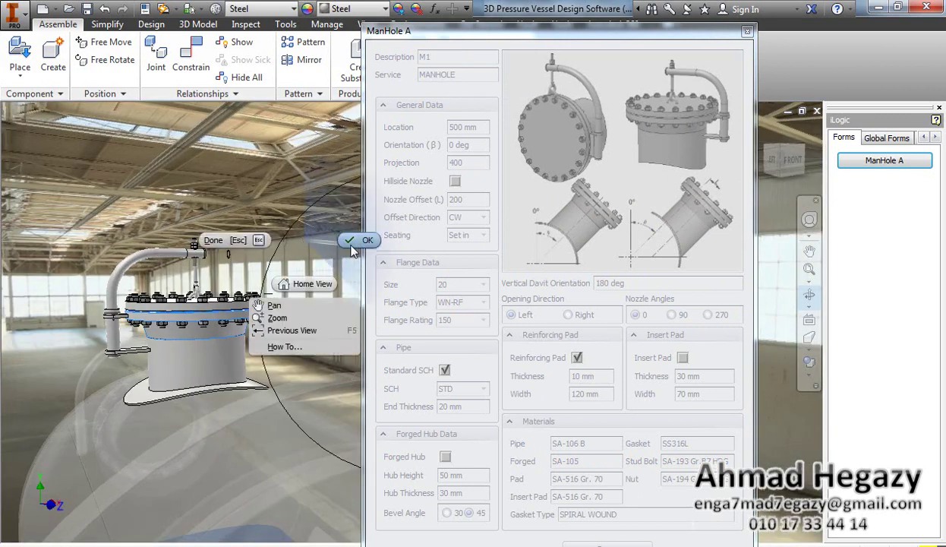
key(Escape)
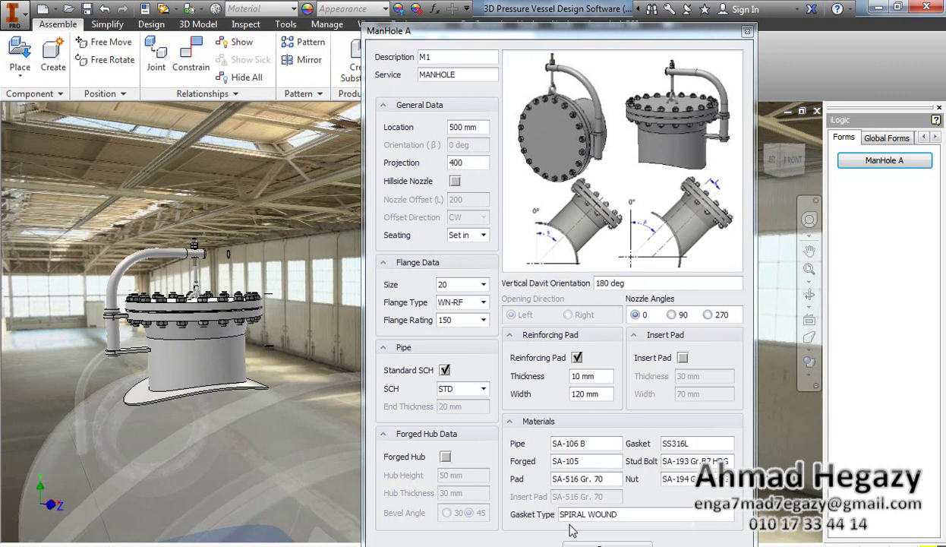
Step: Close the ManHole A form and finish editing the manhole, returning to the complete vessel assembly
click(569, 525)
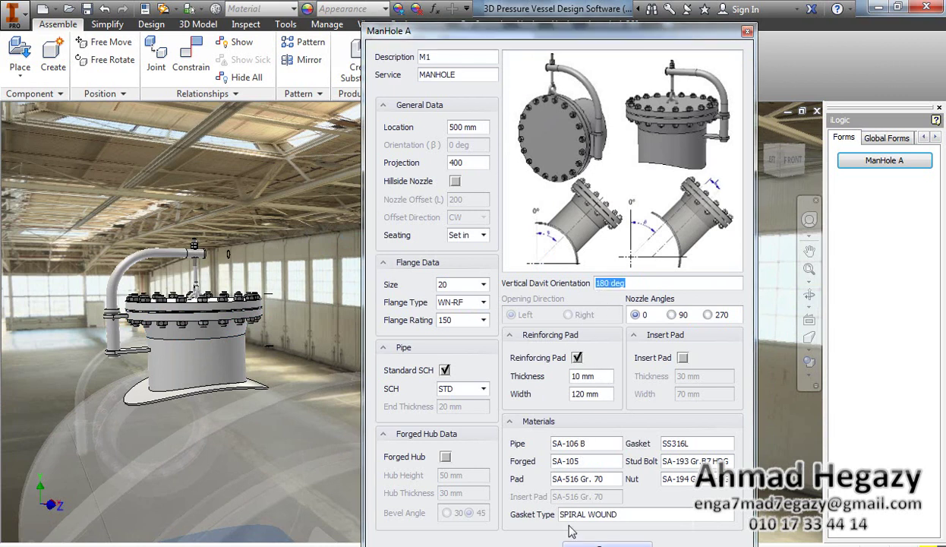
click(576, 544)
right_click(485, 286)
click(492, 278)
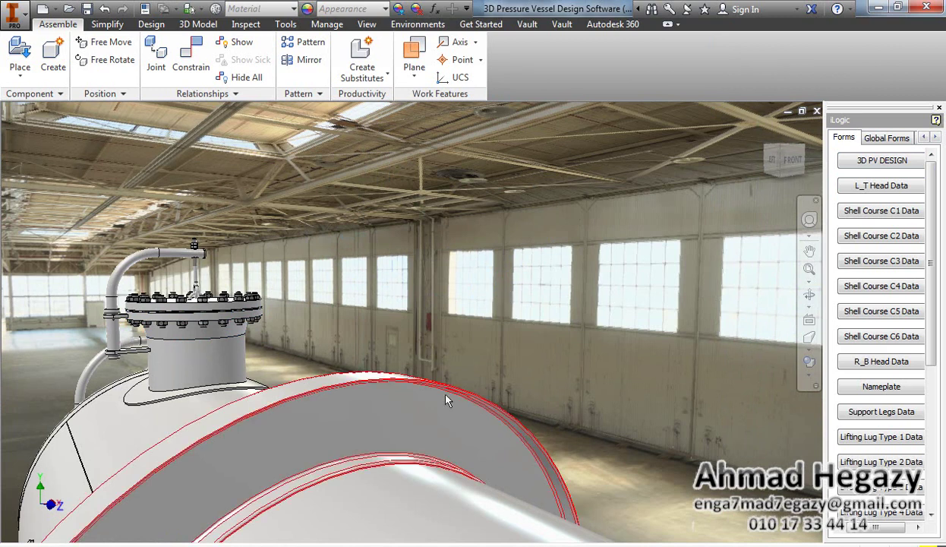
Step: Examine the complete vessel with its shell manhole from the home view and from the side
key(F6)
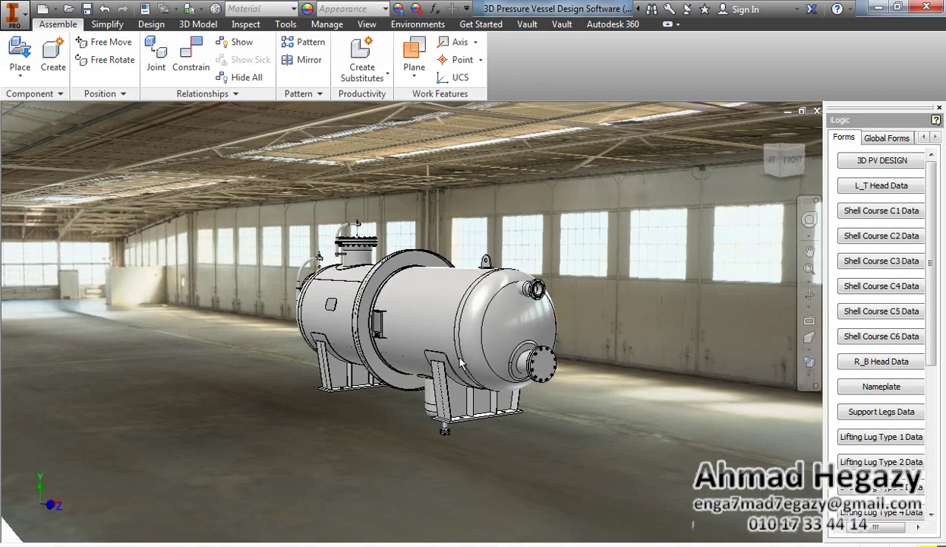
scroll(420, 318, up, 2)
click(809, 294)
drag(562, 315, 593, 328)
right_click(623, 282)
click(678, 269)
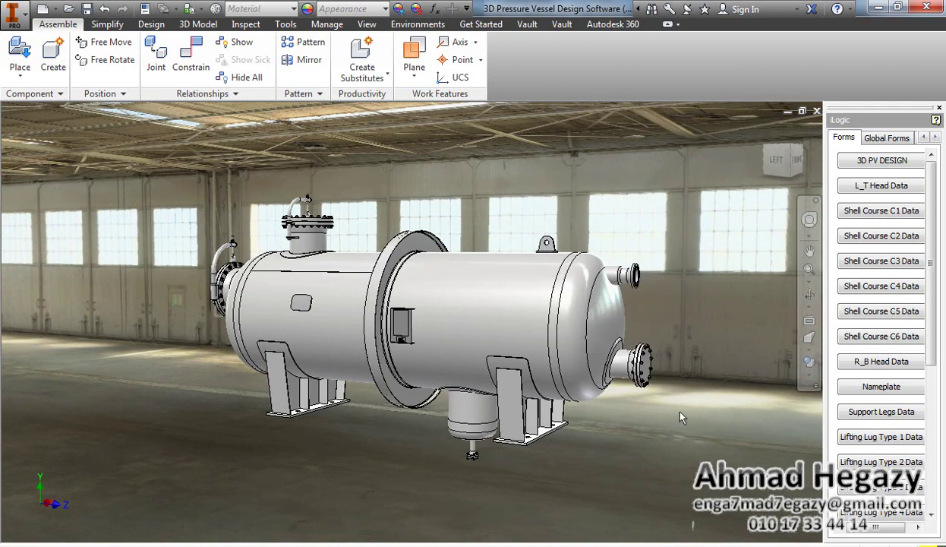